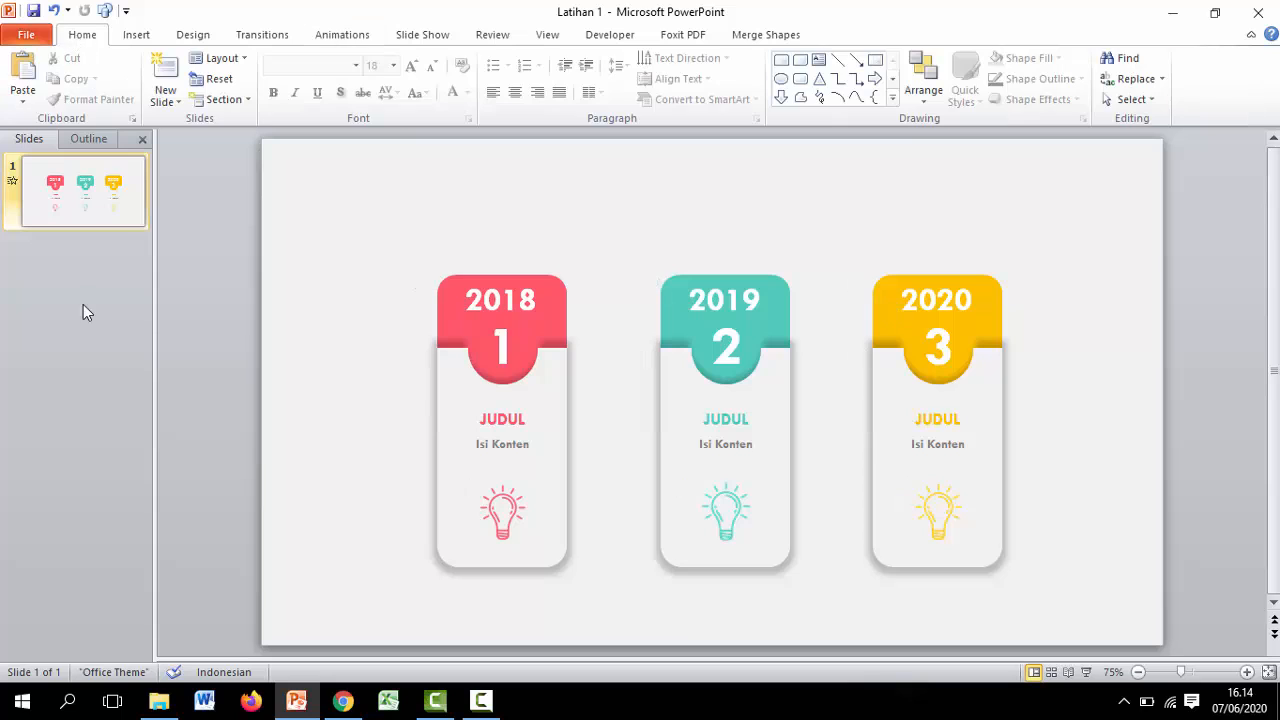
- Add a new blank slide after the finished timeline slide
{"action": "left_click", "coordinate": [80, 200]}
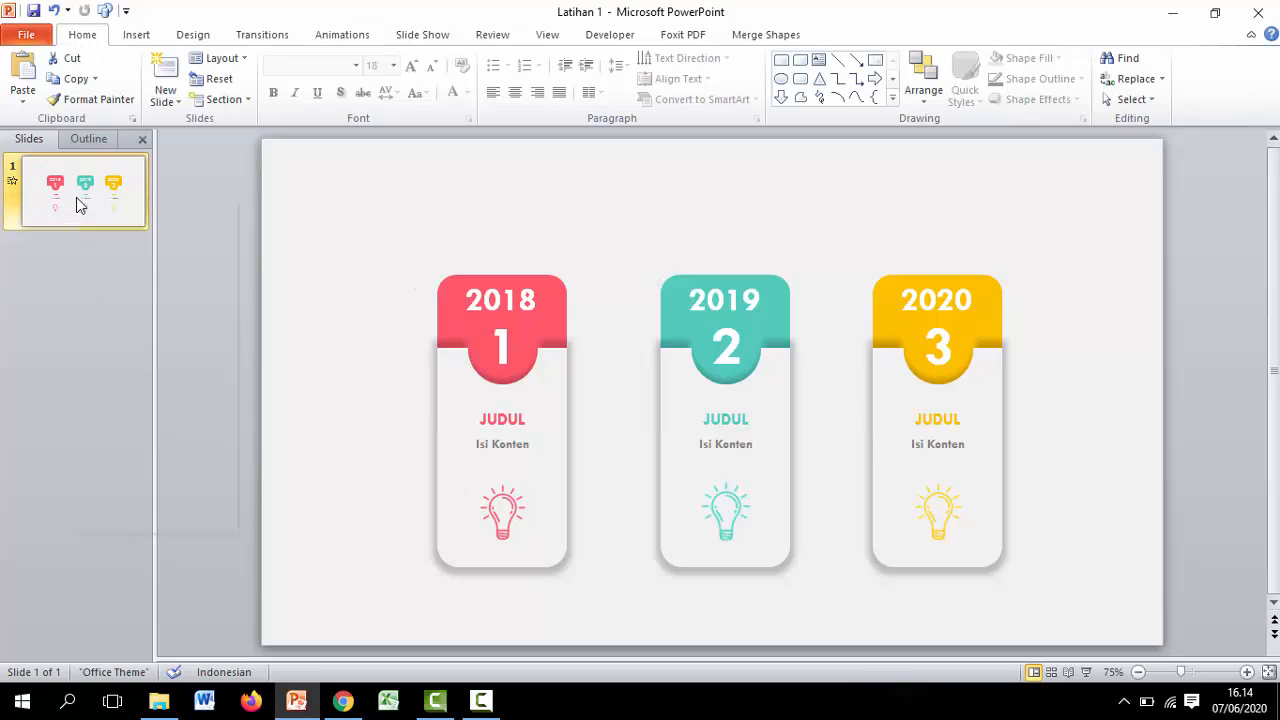
{"action": "right_click", "coordinate": [78, 198]}
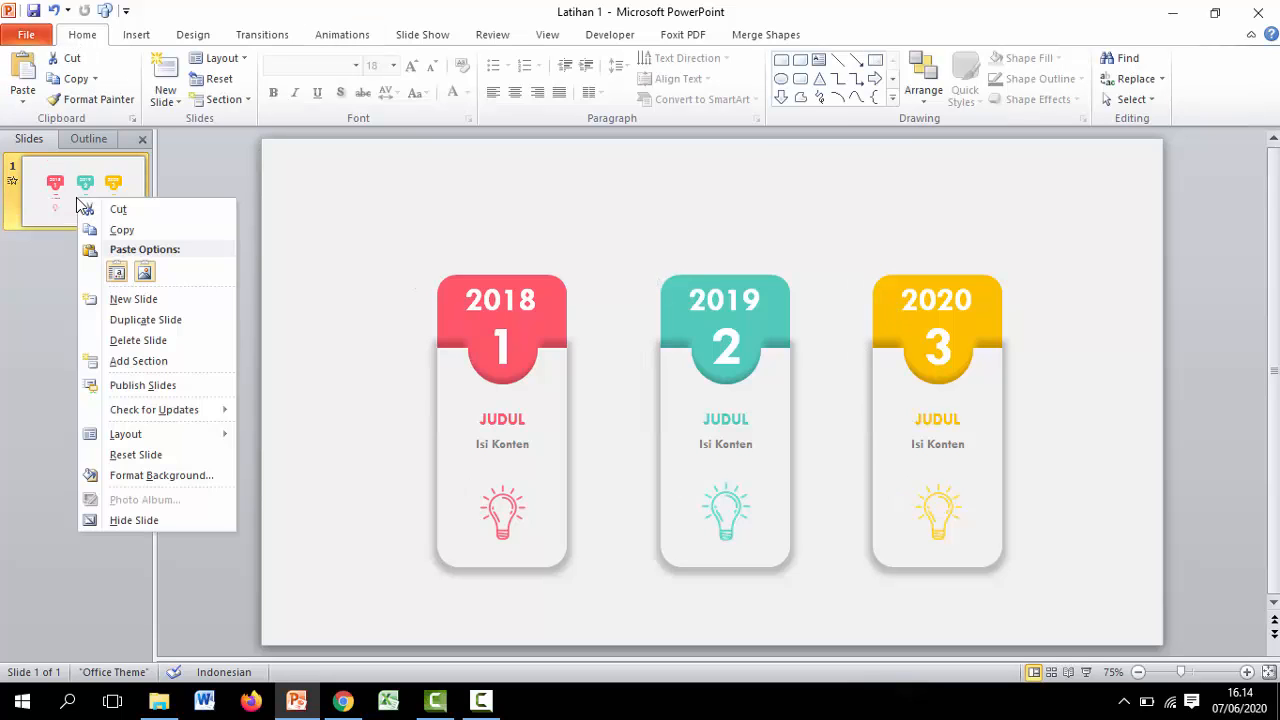
{"action": "left_click", "coordinate": [137, 299]}
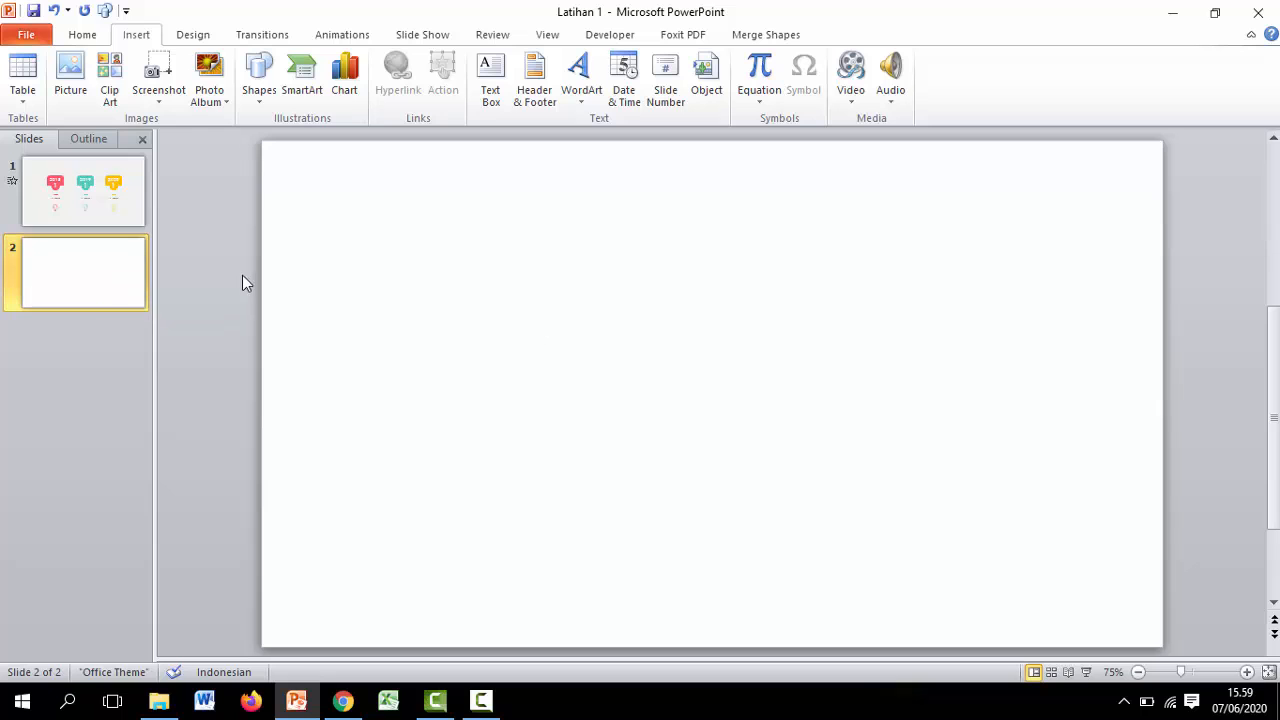
- Set slide 2's background to a solid fill of White, Background 1, Darker 5%
{"action": "right_click", "coordinate": [67, 276]}
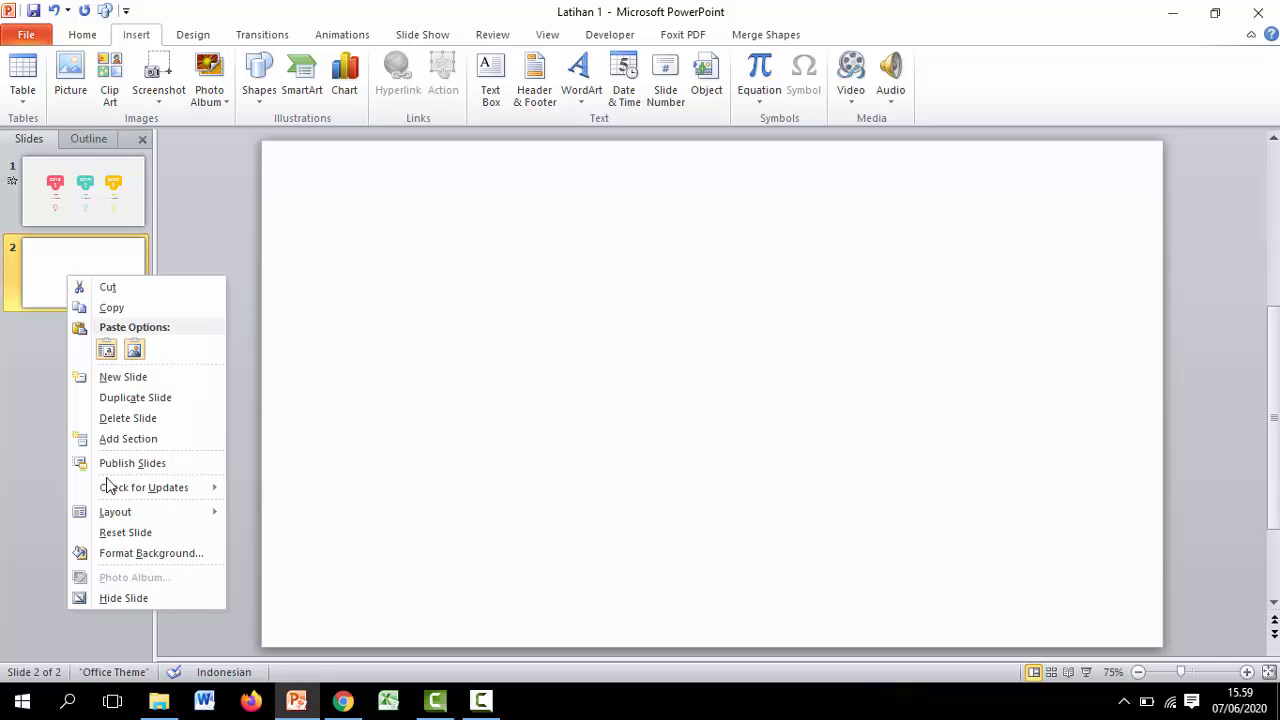
{"action": "left_click", "coordinate": [145, 554]}
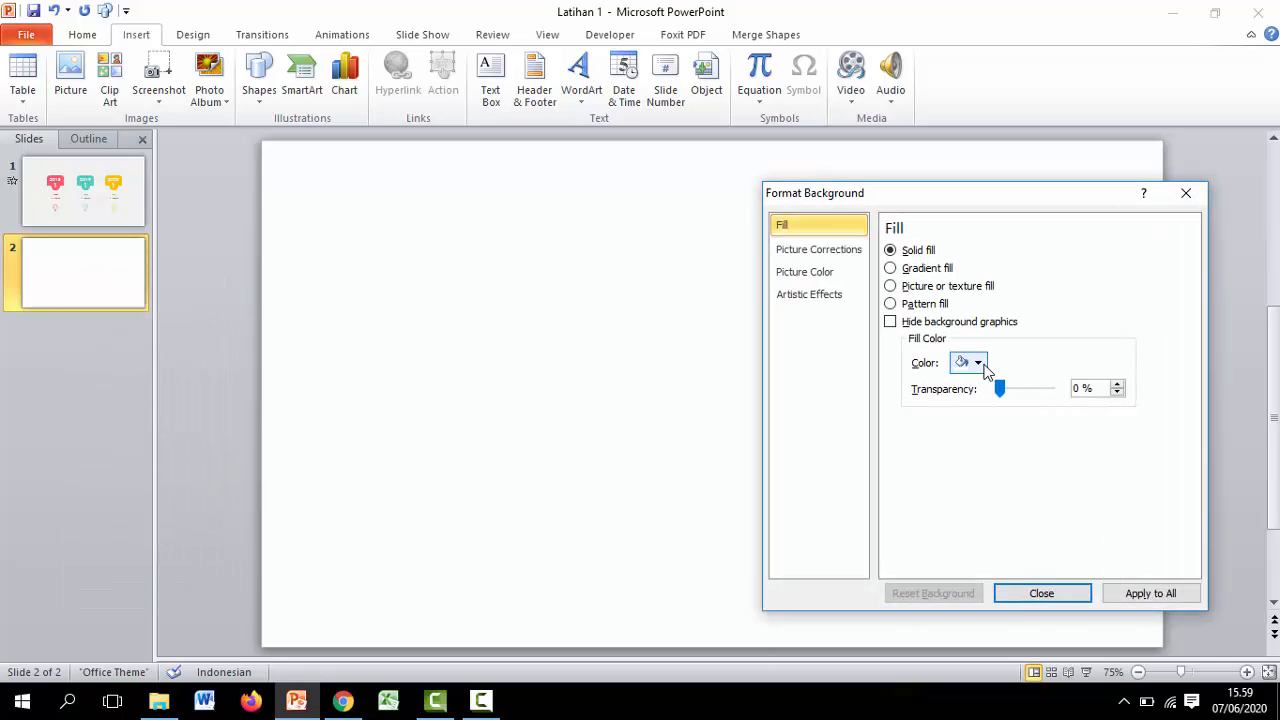
{"action": "left_click", "coordinate": [969, 362]}
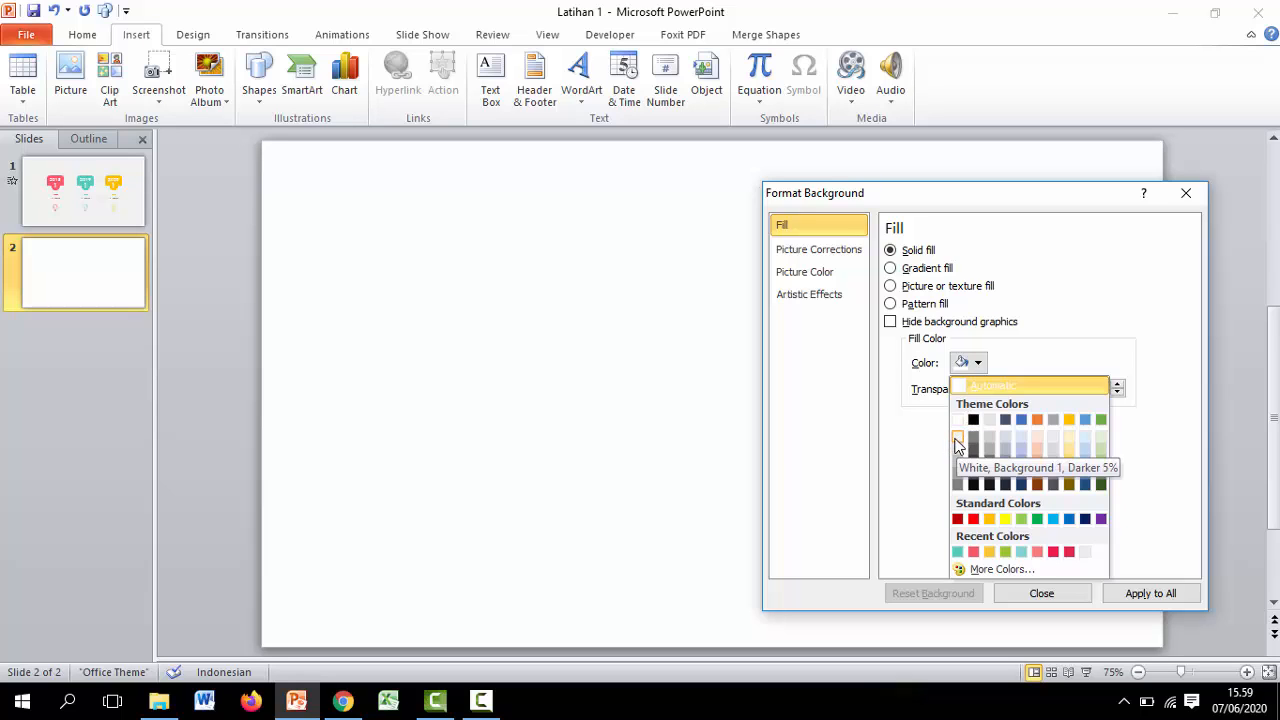
{"action": "left_click", "coordinate": [959, 441]}
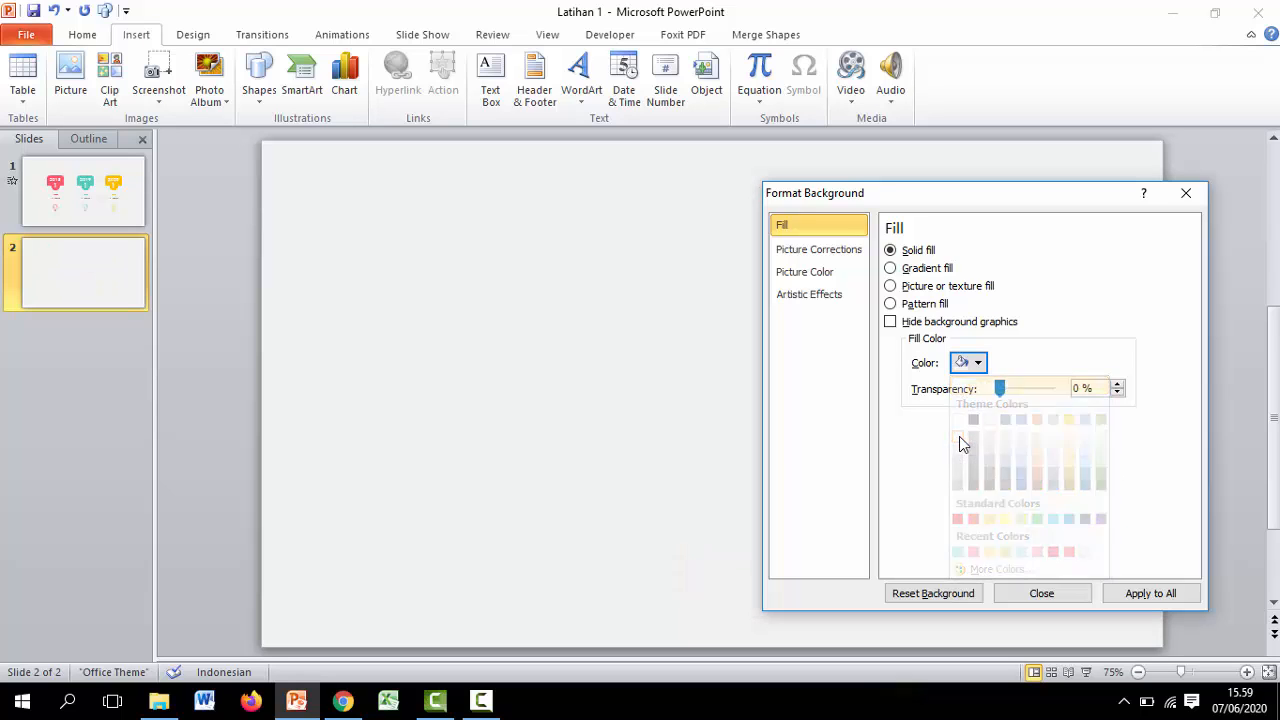
{"action": "left_click", "coordinate": [1030, 595]}
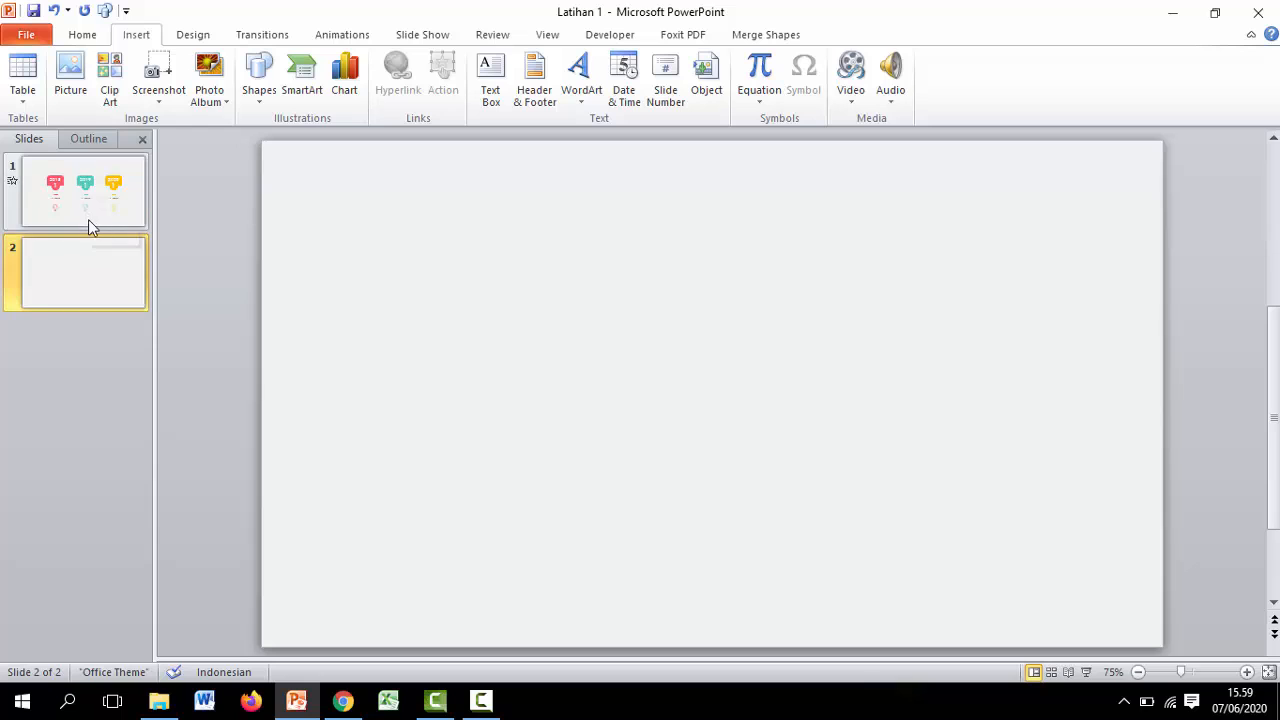
- Draw a rectangle with two rounded top corners, about 5.12 cm wide and 8.89 cm high, and flip it vertically
{"action": "left_click", "coordinate": [259, 90]}
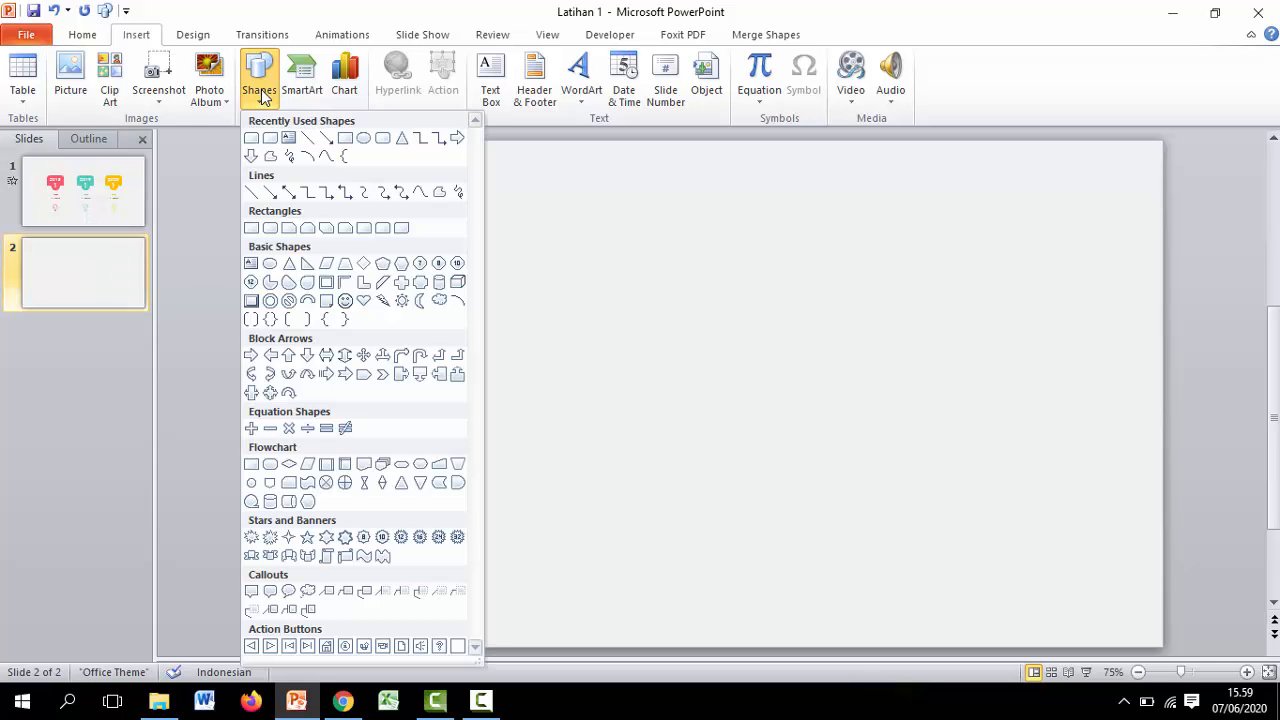
{"action": "left_click", "coordinate": [252, 139]}
{"action": "mouse_move", "coordinate": [362, 309]}
{"action": "left_mouse_down"}
{"action": "mouse_move", "coordinate": [443, 472]}
{"action": "mouse_move", "coordinate": [506, 523]}
{"action": "mouse_move", "coordinate": [498, 545]}
{"action": "left_mouse_up"}
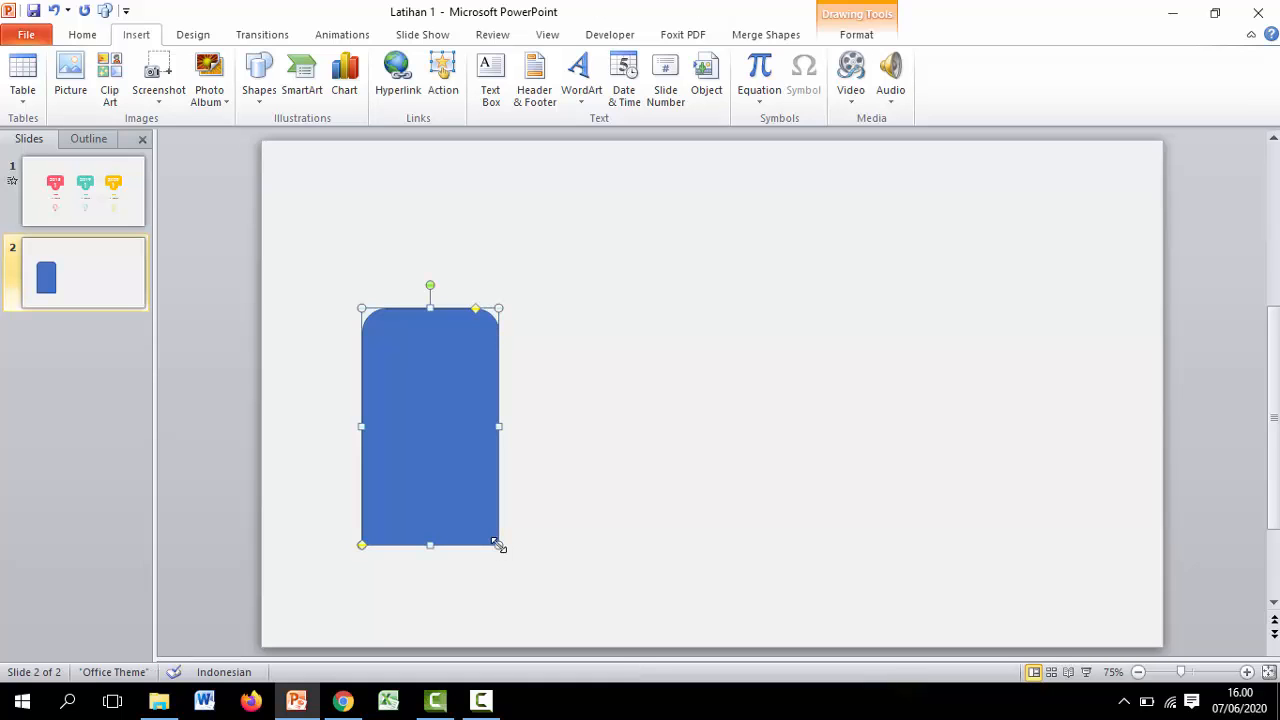
{"action": "left_click", "coordinate": [856, 34]}
{"action": "left_click", "coordinate": [1150, 100]}
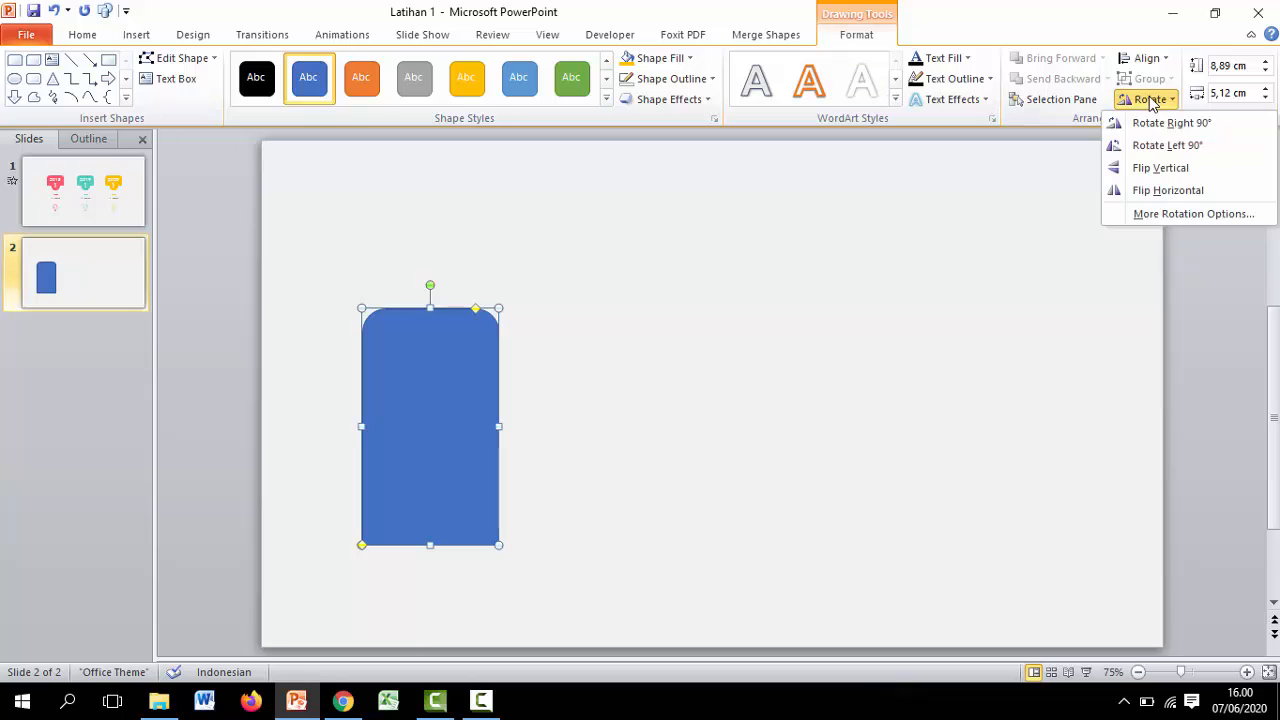
{"action": "left_click", "coordinate": [1131, 167]}
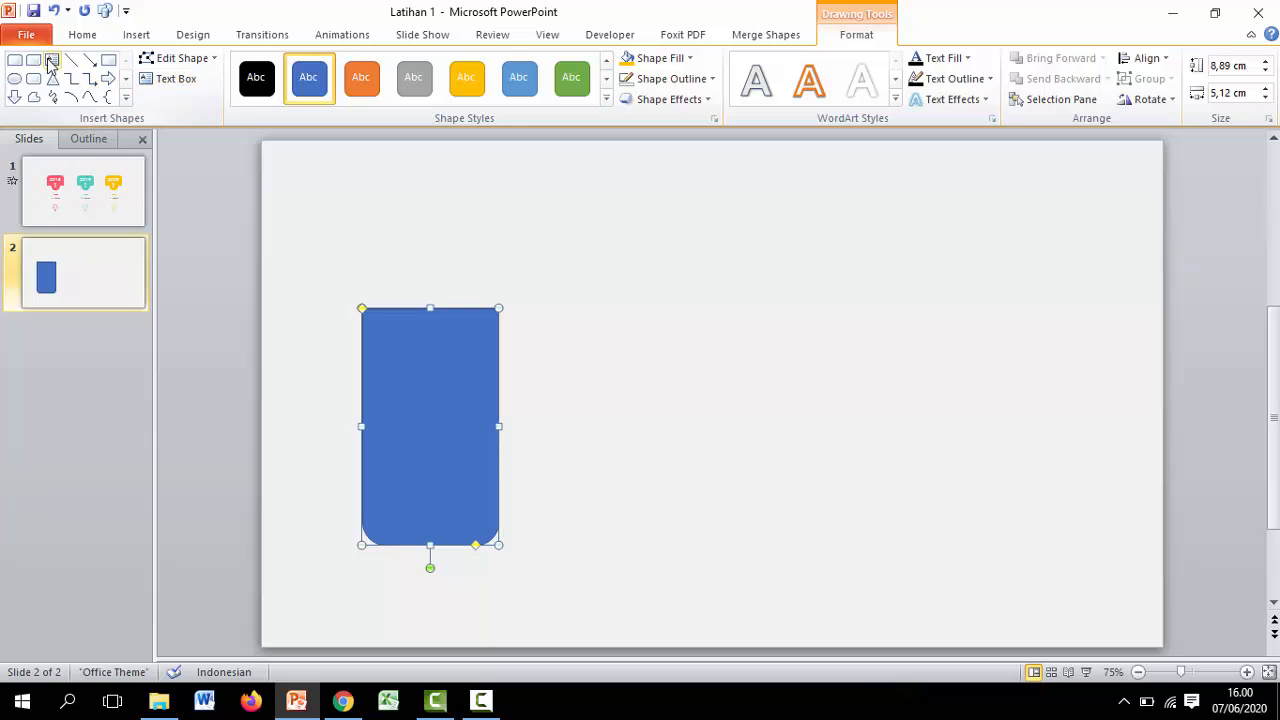
- Draw a circle about 2.82 cm across over the rectangle's top edge and nudge it to the rectangle's horizontal centre
{"action": "left_click", "coordinate": [15, 80]}
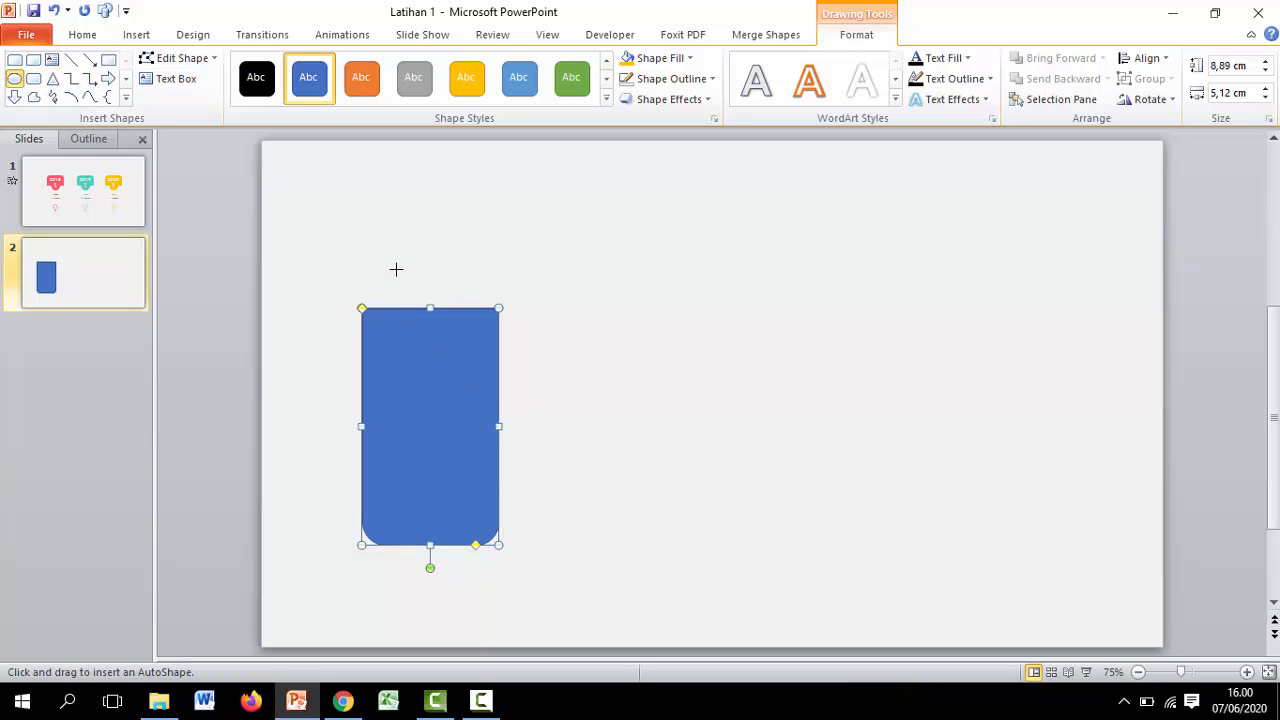
{"action": "left_click_drag", "start_coordinate": [396, 269], "coordinate": [441, 346]}
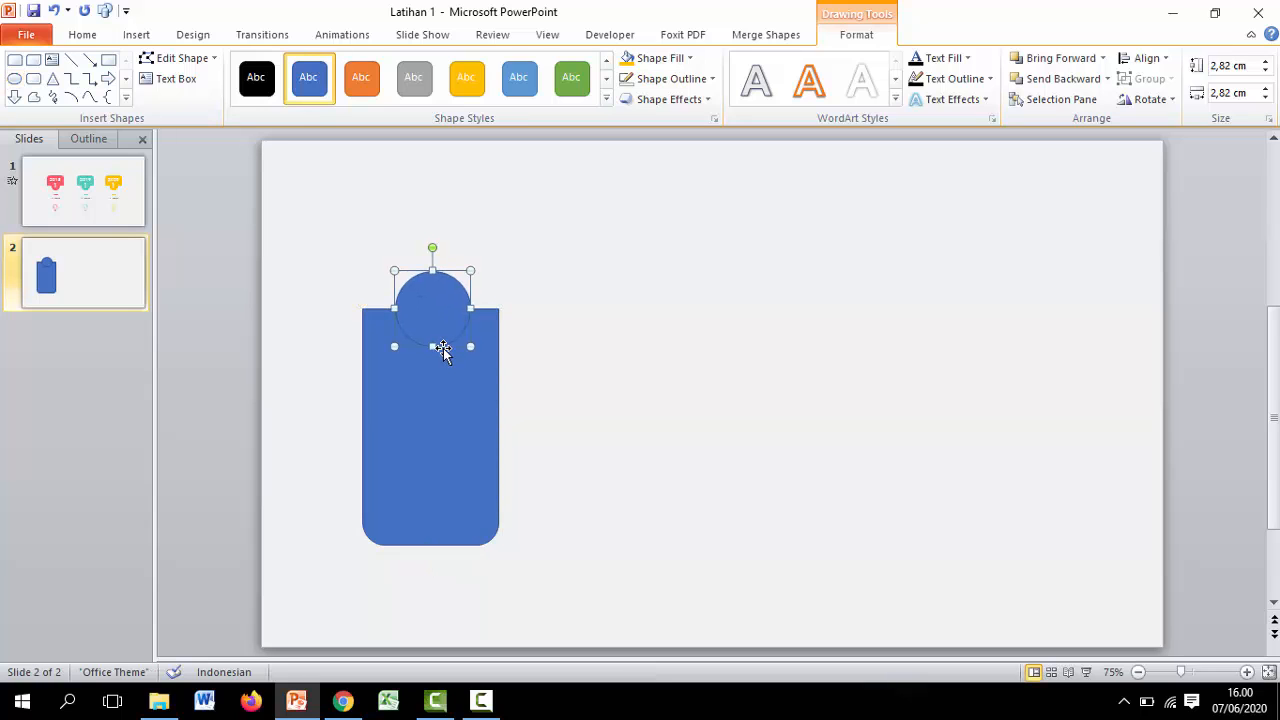
{"action": "key", "text": "ctrl+Down"}
{"action": "key", "text": "ctrl+Left"}
{"action": "key", "text": "ctrl+Left"}
{"action": "key", "text": "ctrl+Left"}
{"action": "key", "text": "ctrl+Left"}
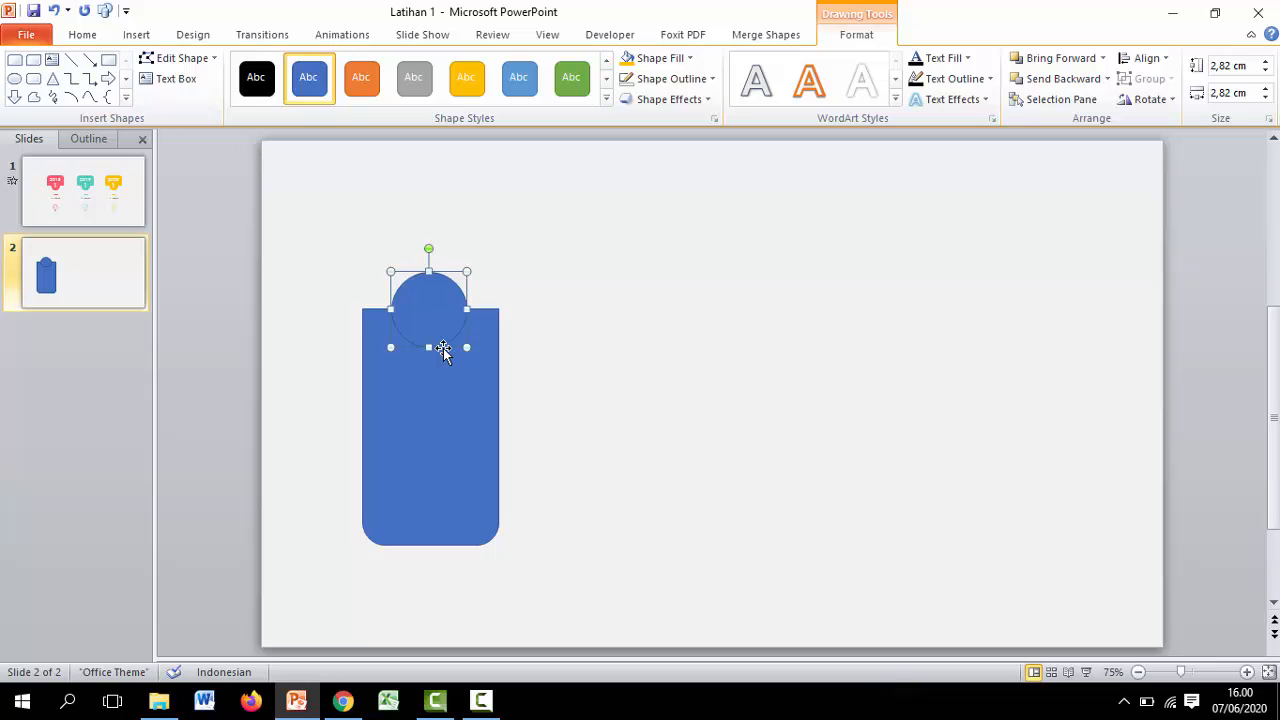
- Subtract the circle from the rectangle to cut a semicircular notch in its top edge
{"action": "left_click", "coordinate": [606, 377]}
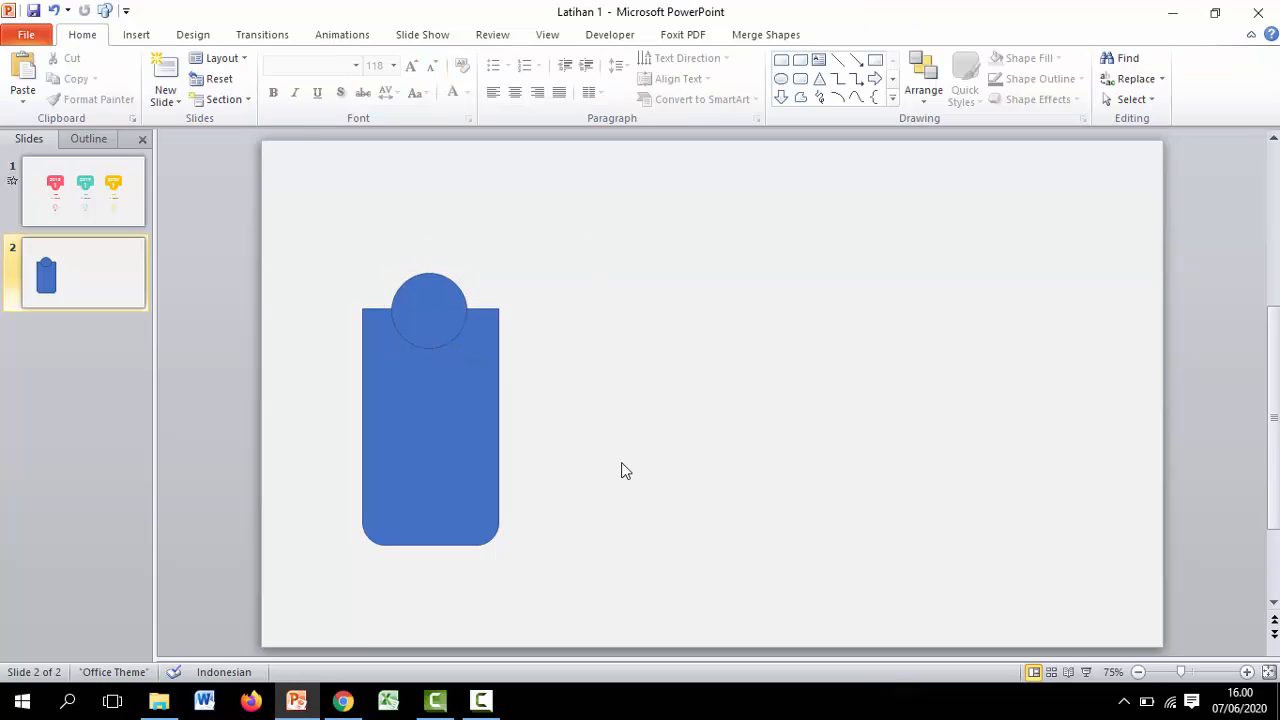
{"action": "left_click_drag", "start_coordinate": [591, 237], "coordinate": [266, 620]}
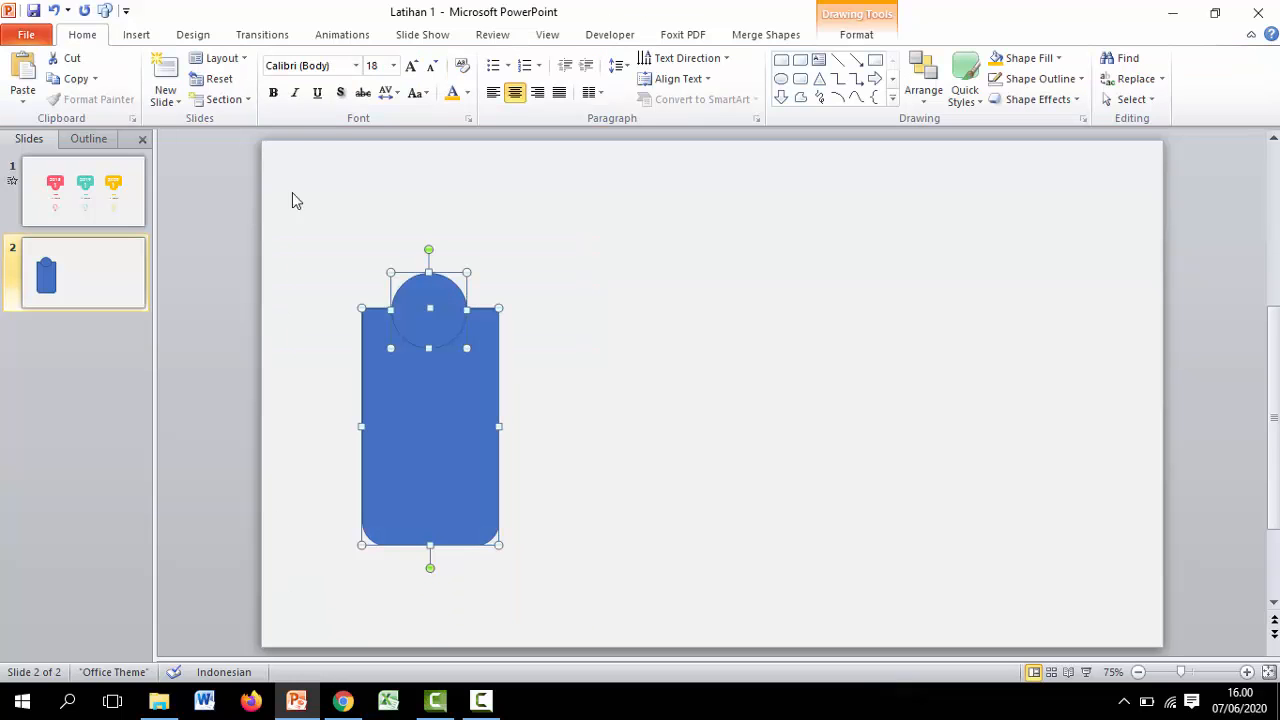
{"action": "left_click", "coordinate": [766, 36]}
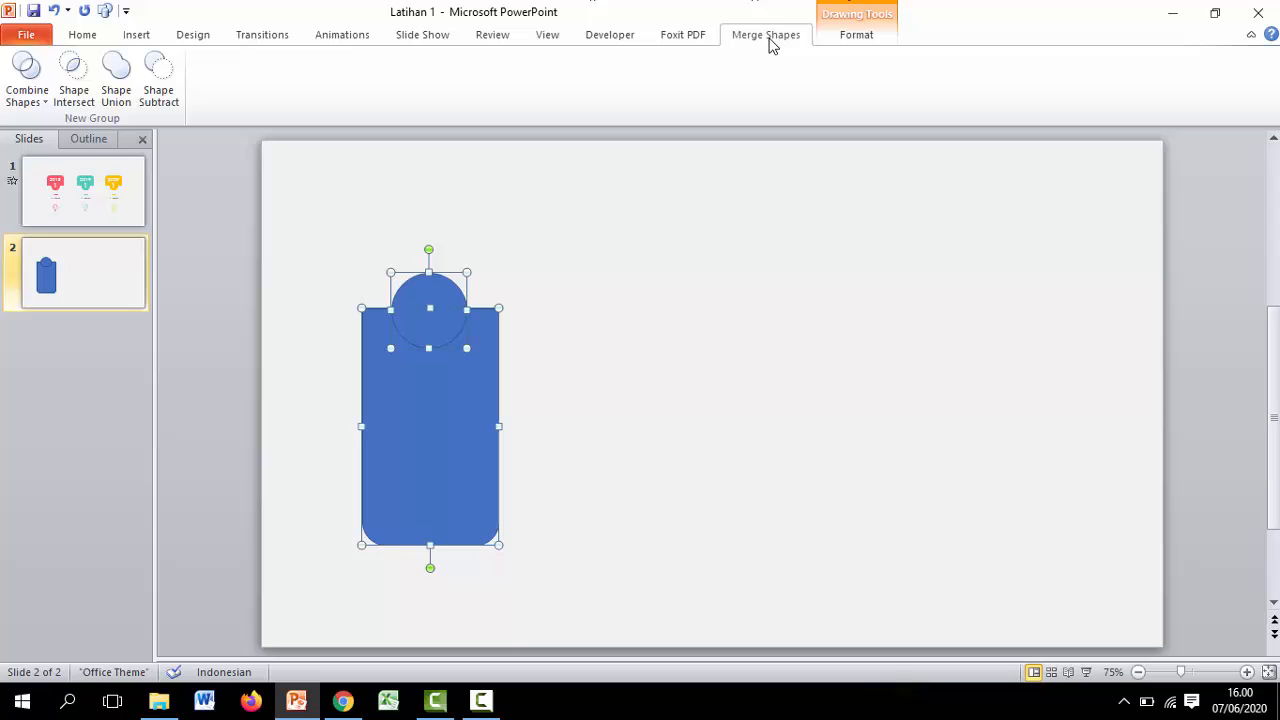
{"action": "left_click", "coordinate": [158, 72]}
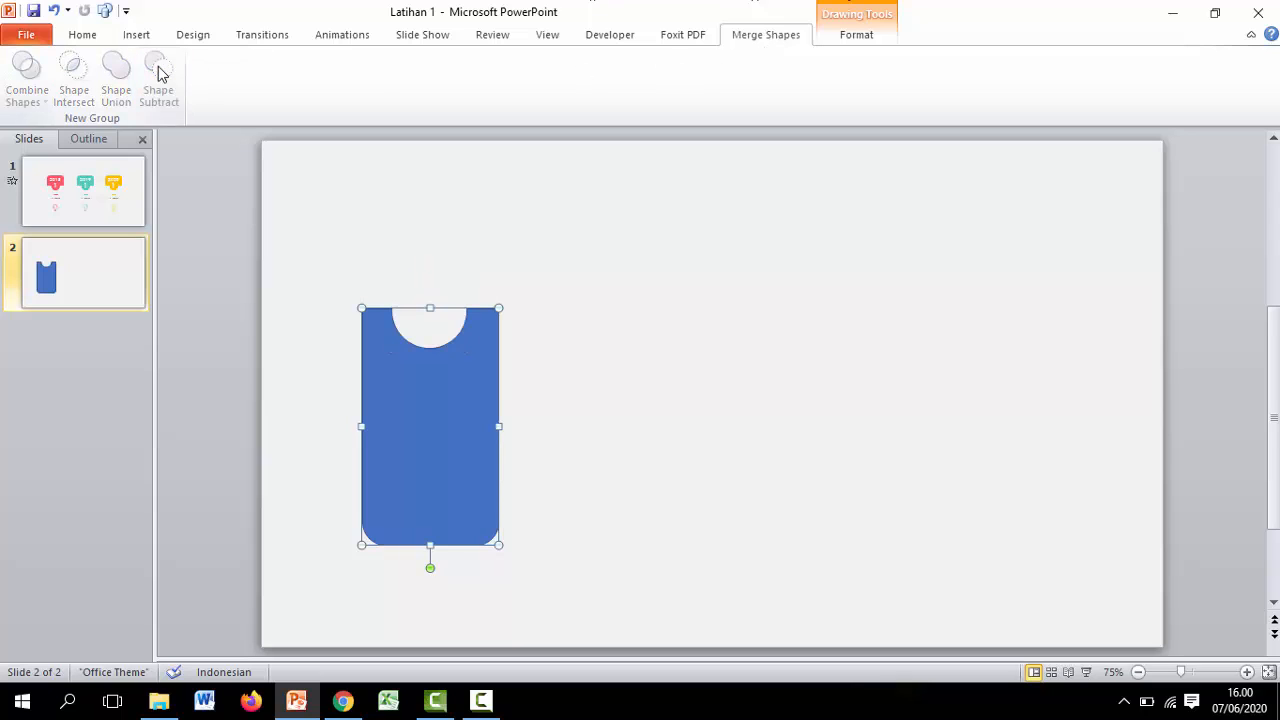
- Give the notched card a shadow with 77% transparency, 107% size, 10 pt blur, 0° angle and 0 pt distance
{"action": "right_click", "coordinate": [463, 384]}
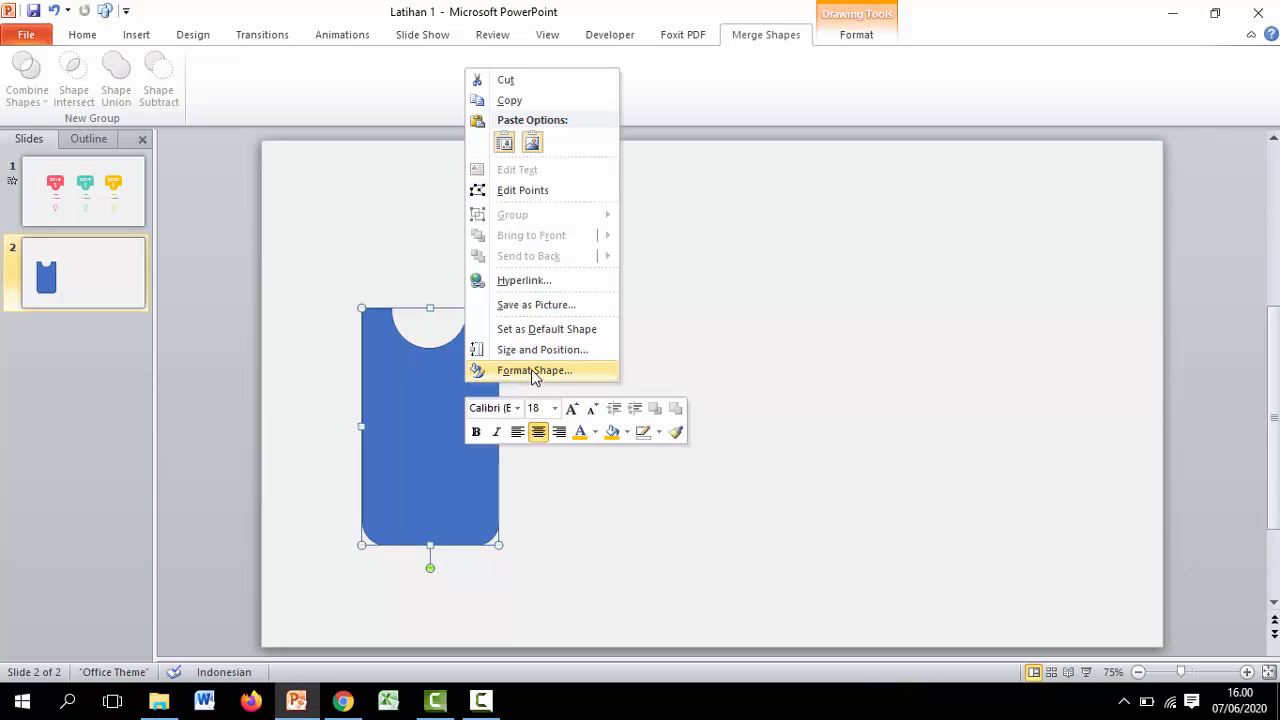
{"action": "left_click", "coordinate": [534, 371]}
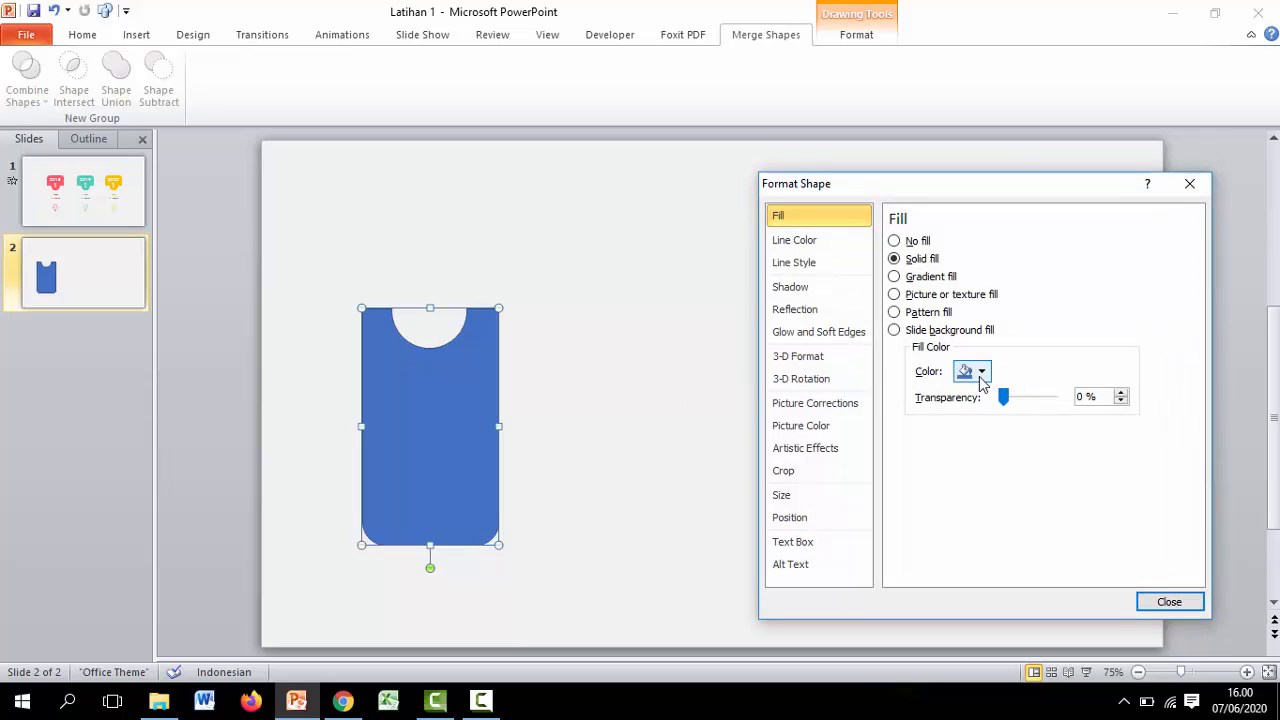
{"action": "left_click", "coordinate": [797, 288]}
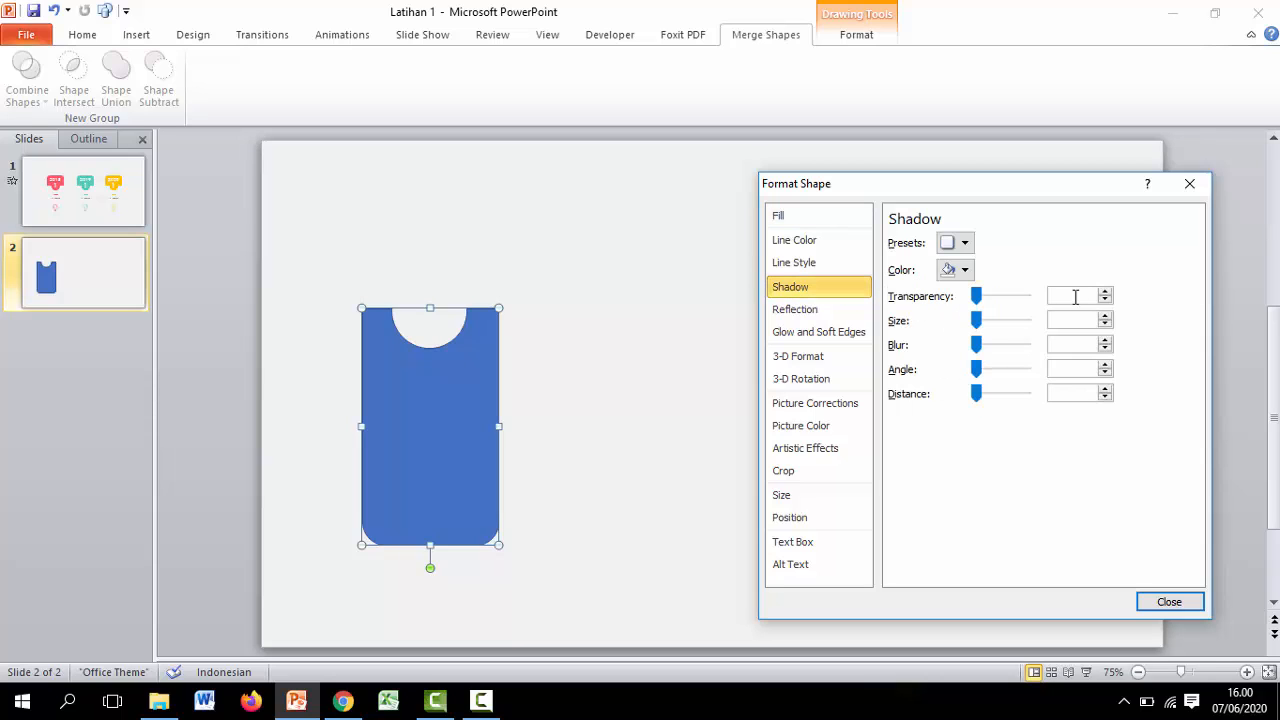
{"action": "type", "text": "77"}
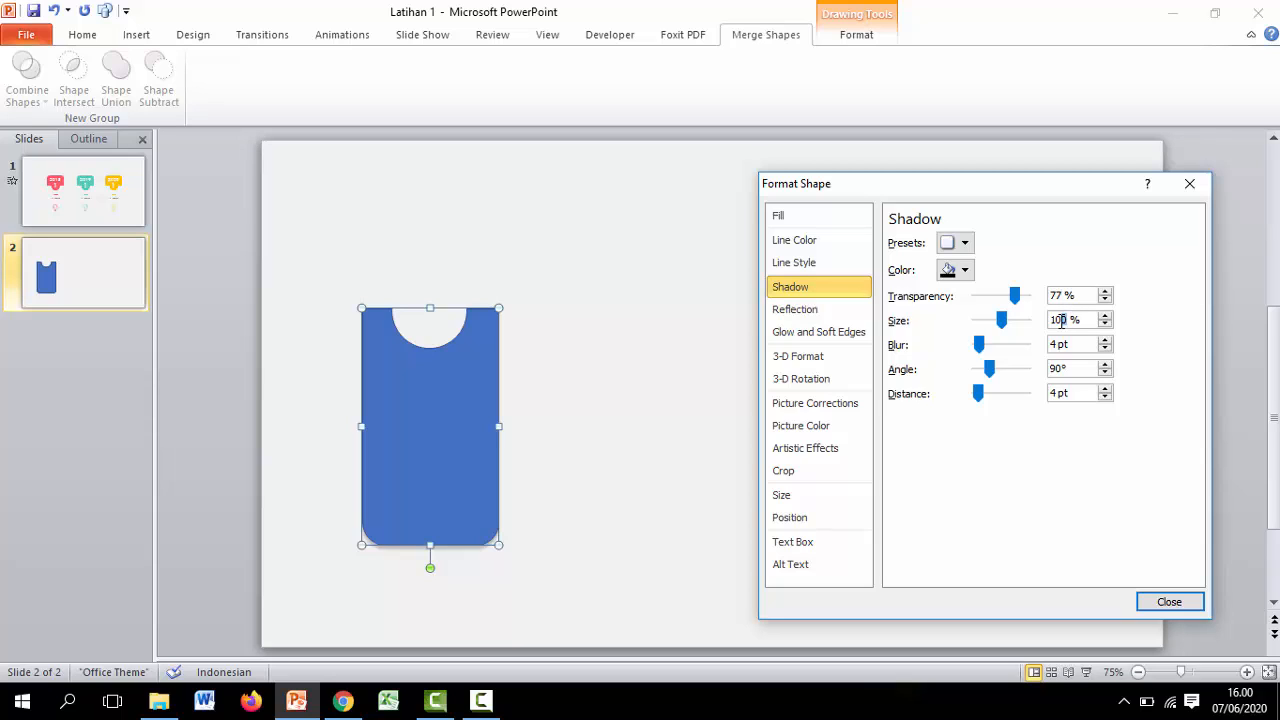
{"action": "type", "text": "7"}
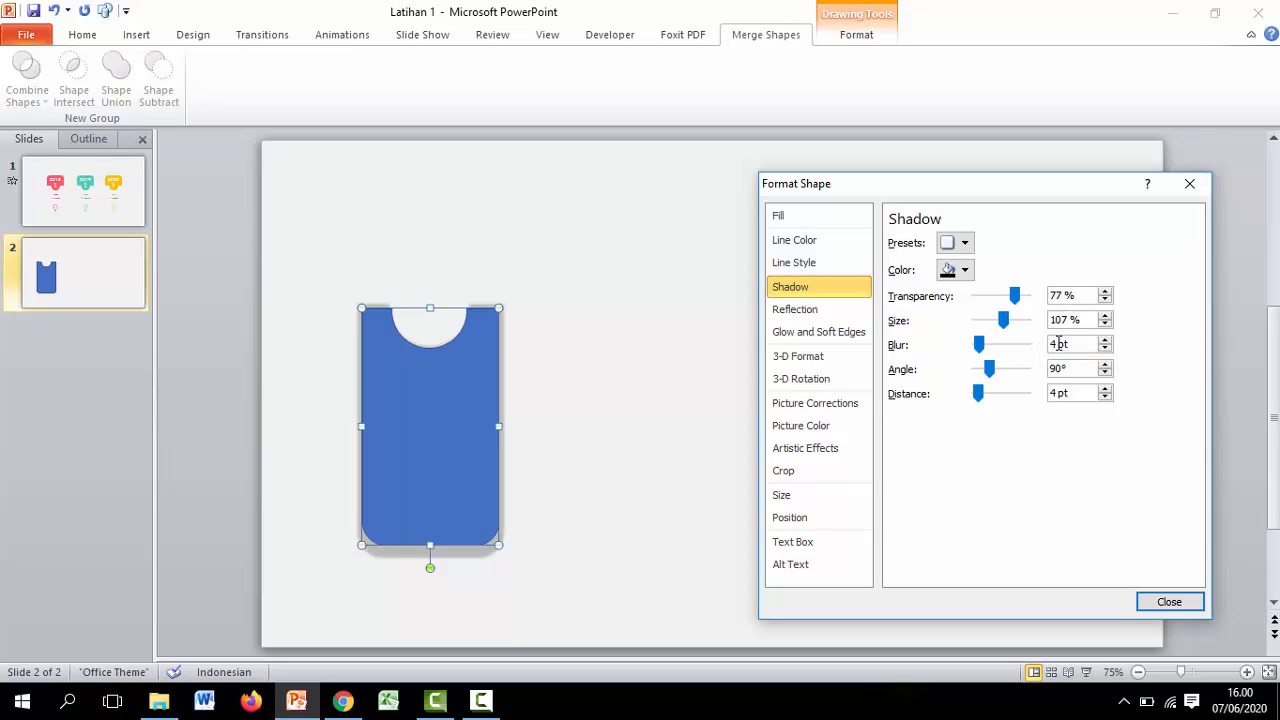
{"action": "type", "text": "10"}
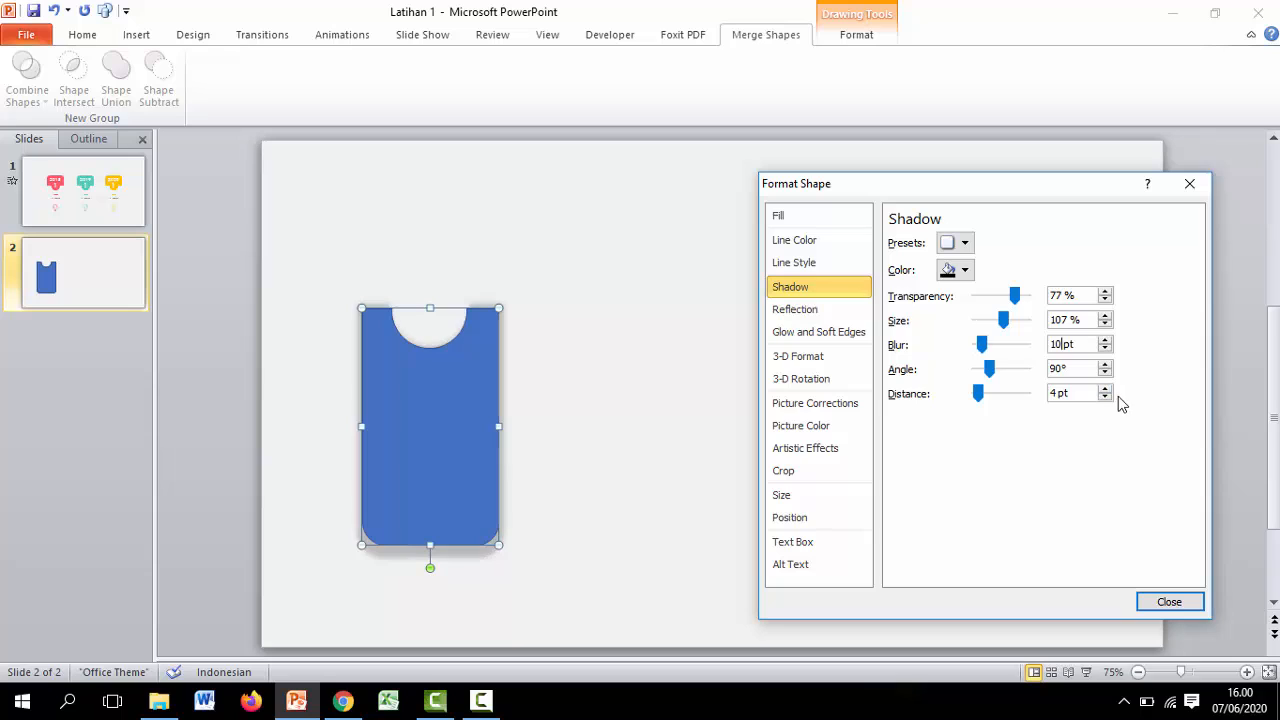
{"action": "type", "text": "0"}
{"action": "left_click", "coordinate": [1050, 392]}
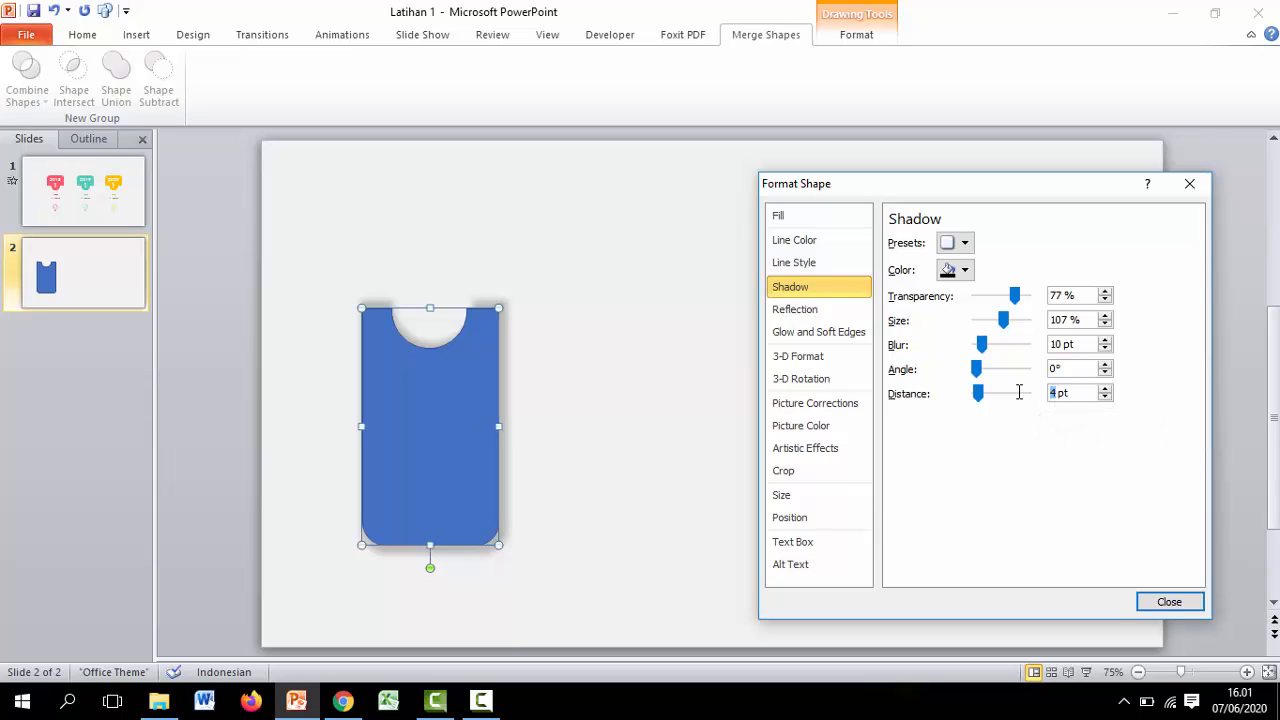
{"action": "type", "text": "0"}
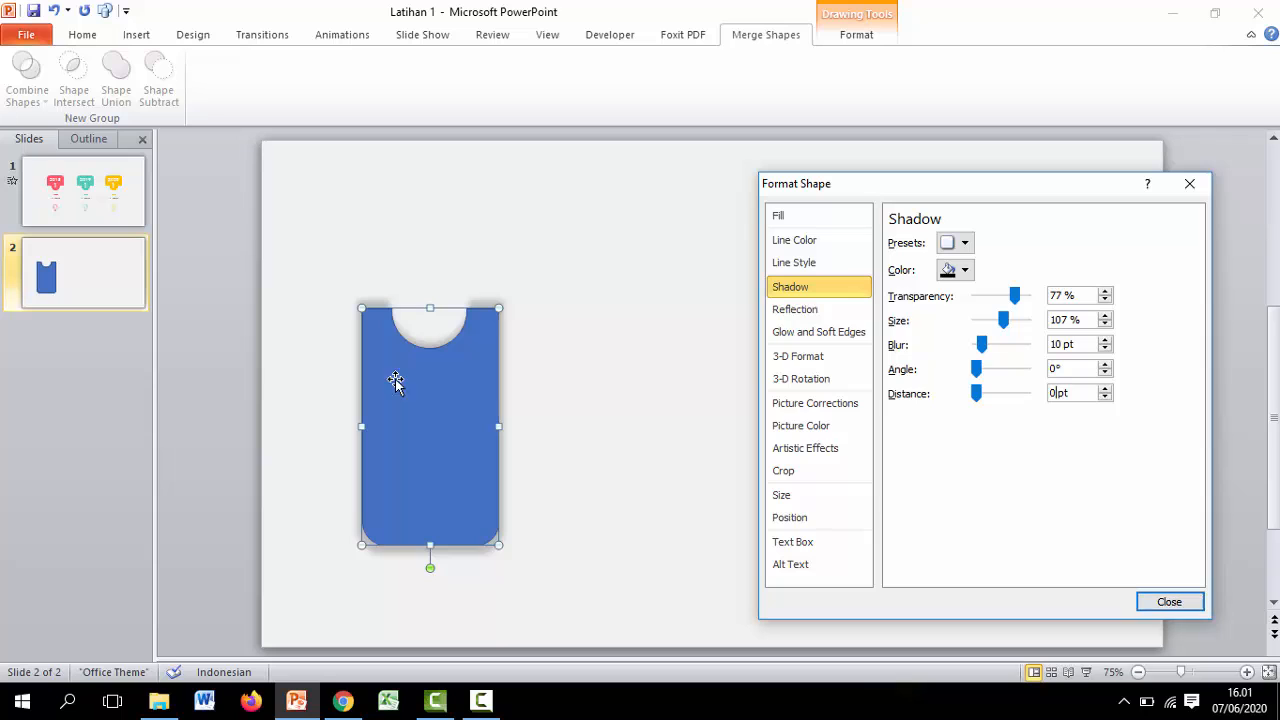
{"action": "left_click", "coordinate": [1166, 602]}
{"action": "left_click", "coordinate": [625, 355]}
- Fill the notched card with White, Background 1, Darker 5% and remove its outline
{"action": "left_click", "coordinate": [484, 395]}
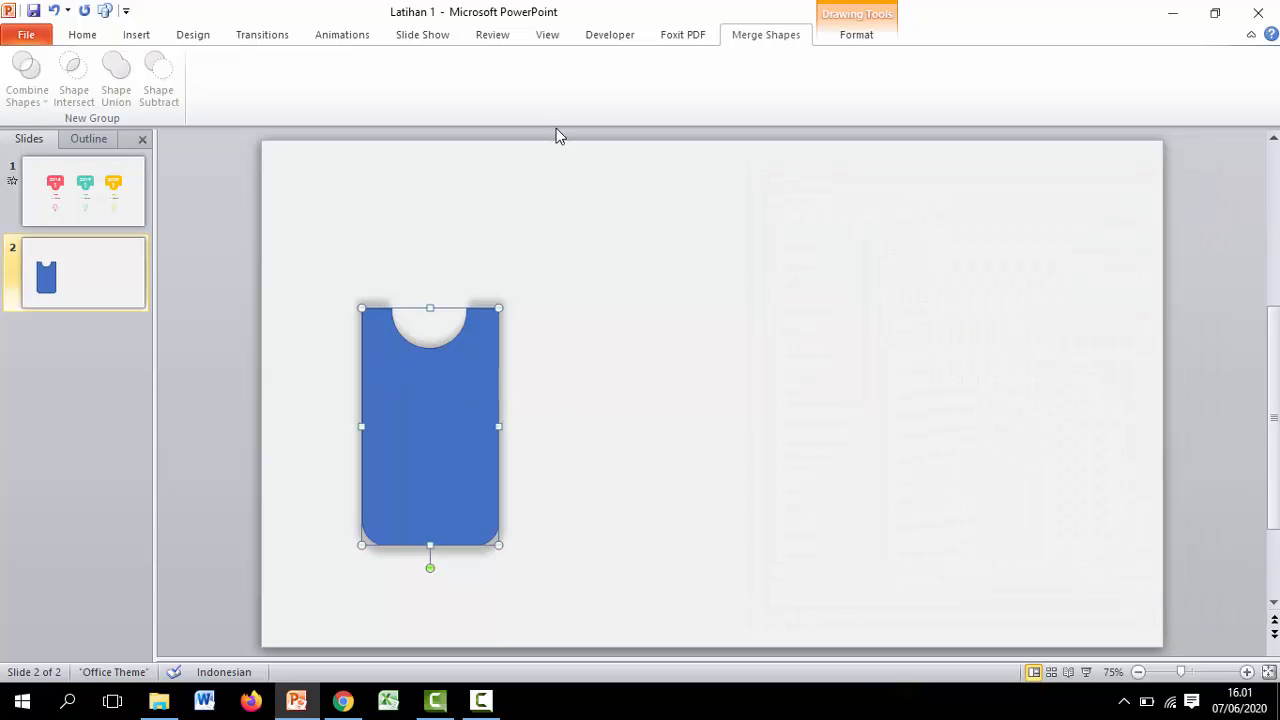
{"action": "left_click", "coordinate": [840, 36]}
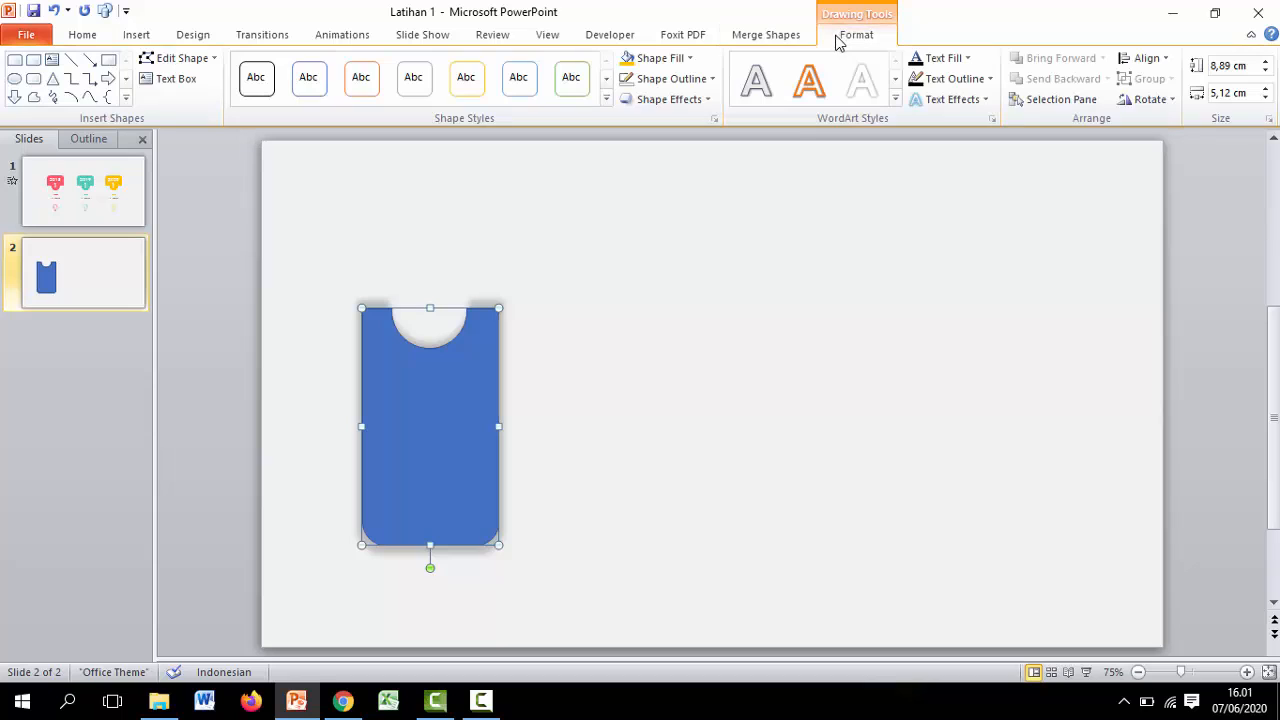
{"action": "left_click", "coordinate": [690, 59]}
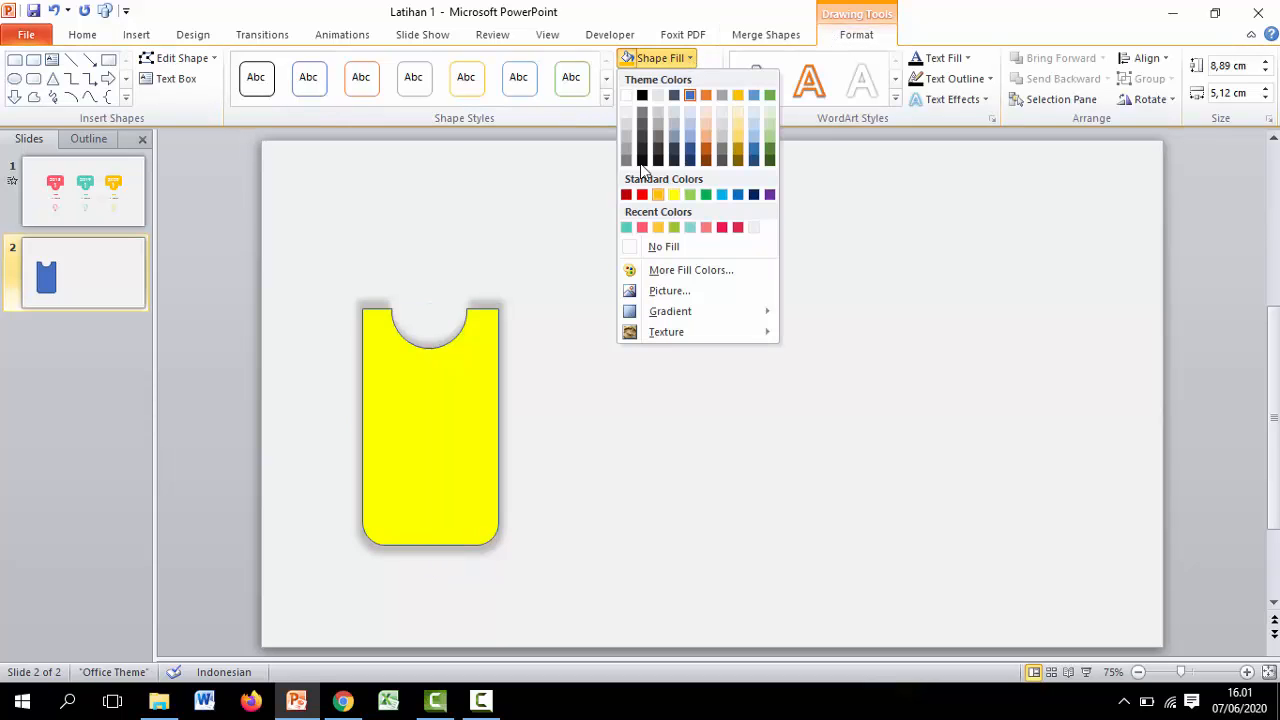
{"action": "left_click", "coordinate": [625, 115]}
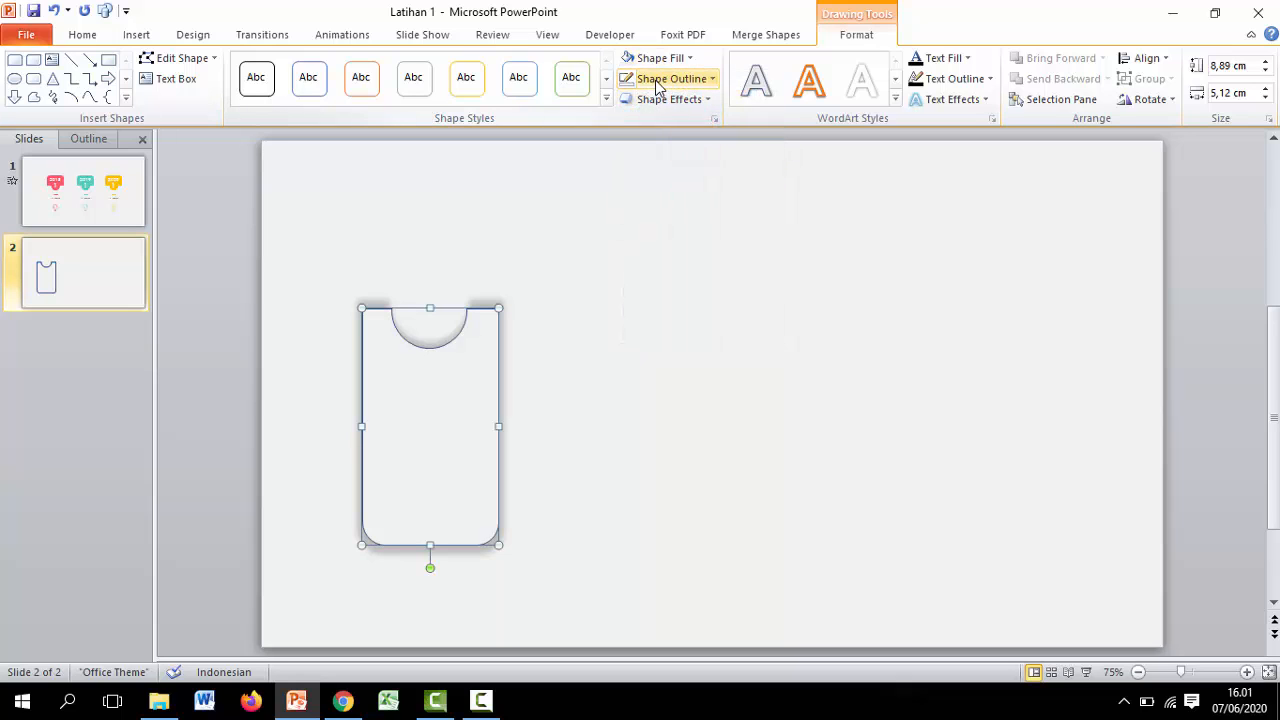
{"action": "left_click", "coordinate": [662, 80]}
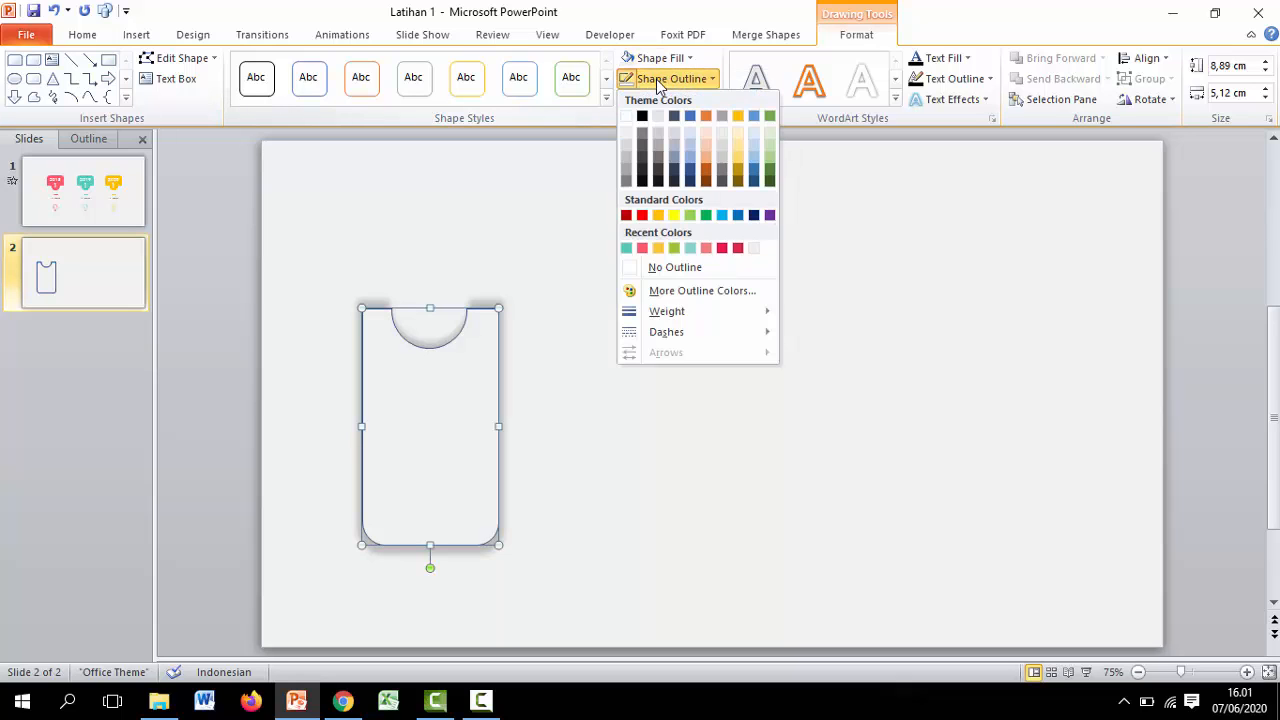
{"action": "left_click", "coordinate": [685, 268]}
{"action": "left_click", "coordinate": [620, 378]}
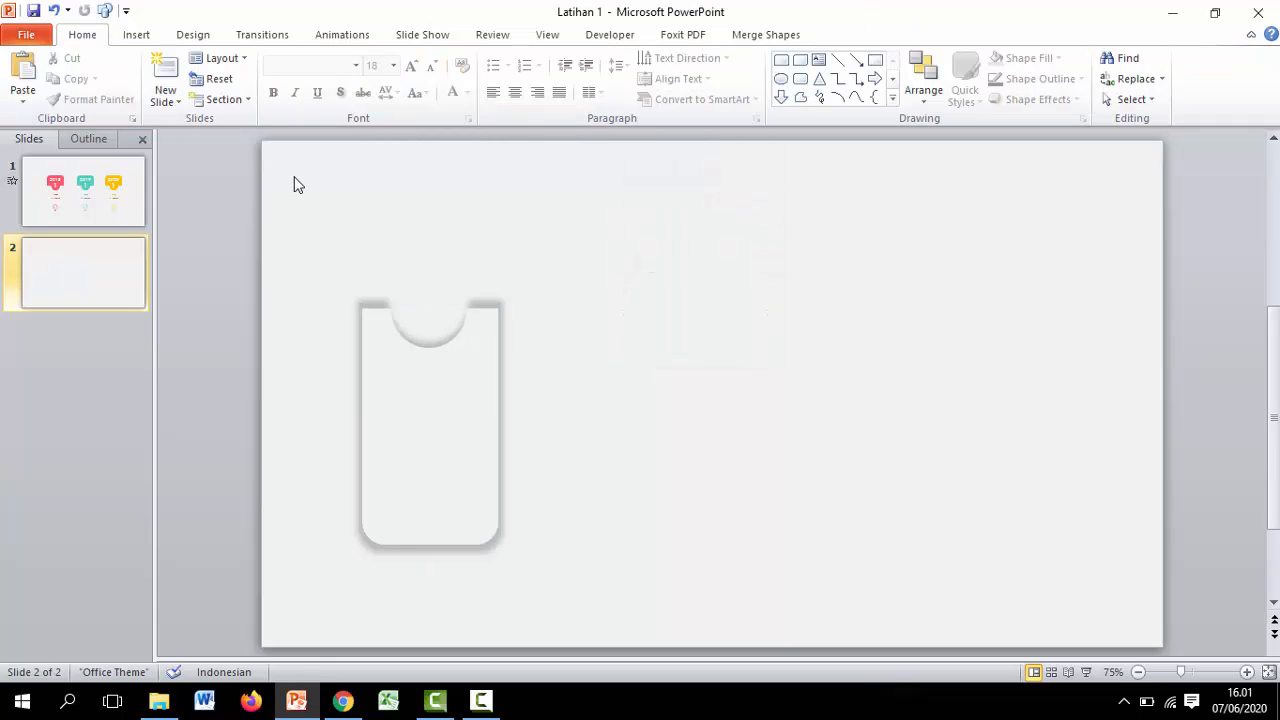
- Draw a rectangle with rounded top corners, about 5.12 cm wide and 4.13 cm high, over the top of the notched card
{"action": "left_click", "coordinate": [144, 39]}
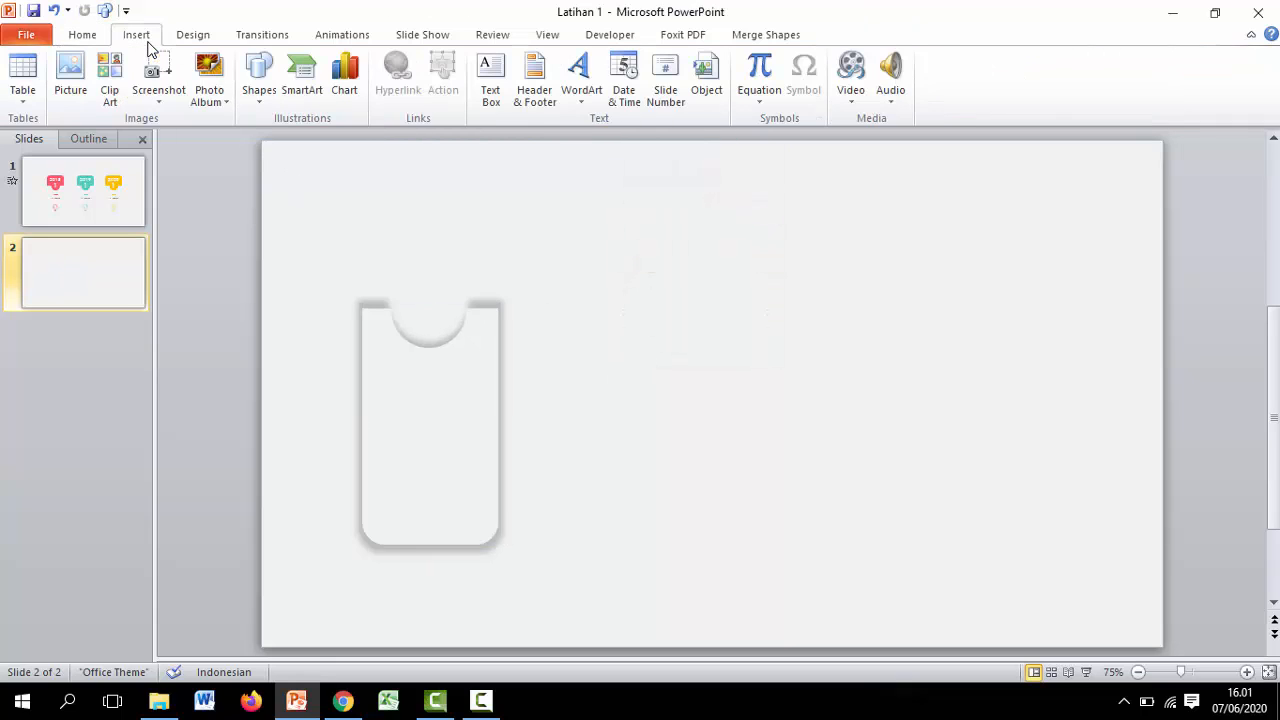
{"action": "left_click", "coordinate": [259, 80]}
{"action": "left_click", "coordinate": [253, 139]}
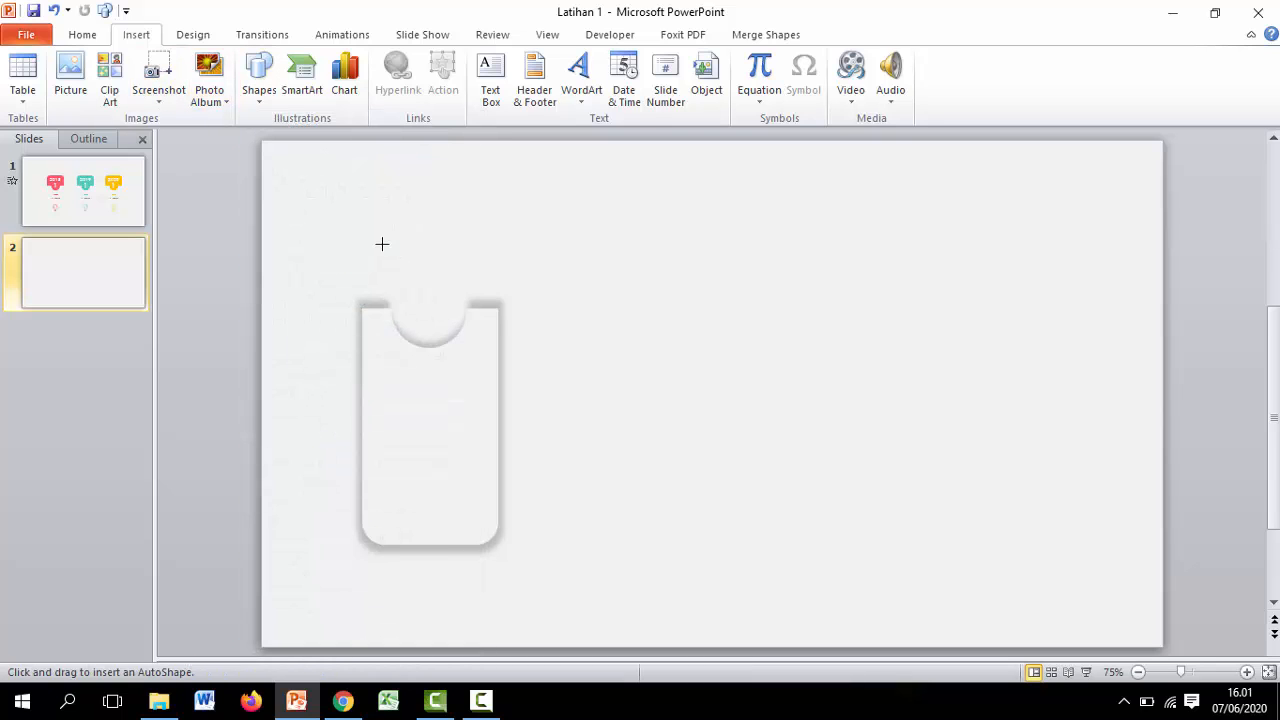
{"action": "left_click_drag", "start_coordinate": [362, 228], "coordinate": [498, 339]}
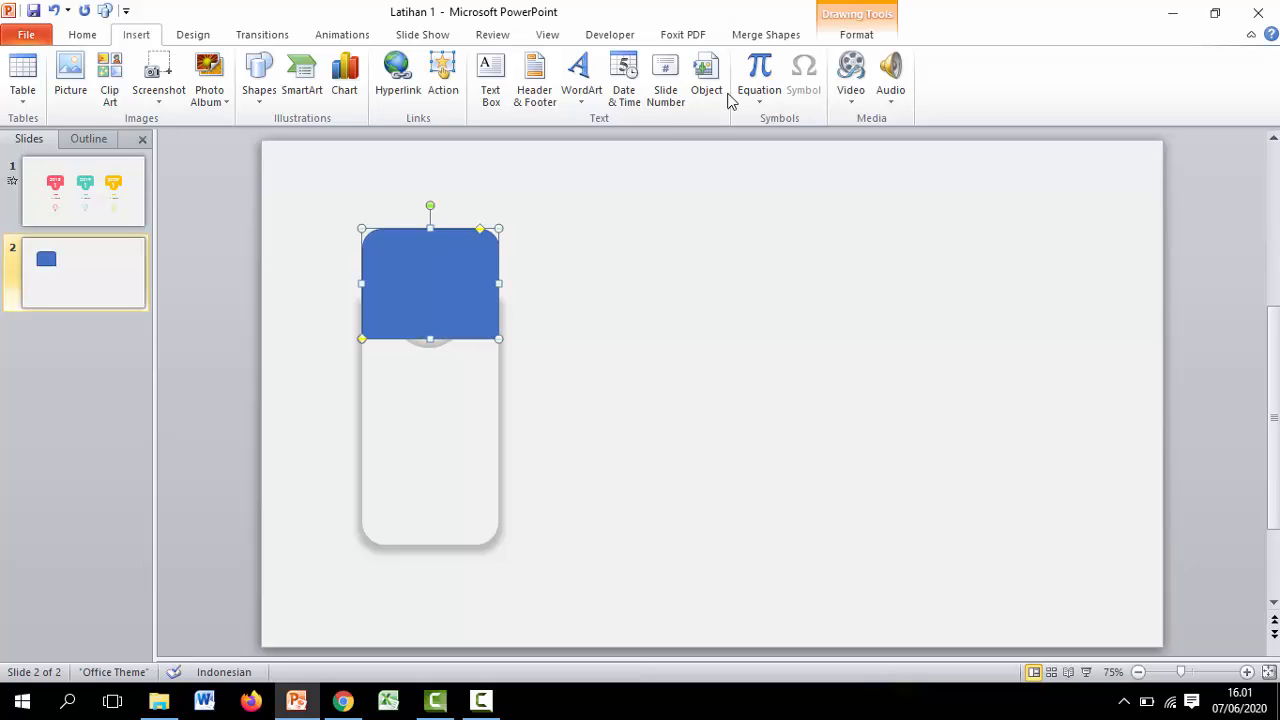
- Fill the header rectangle with the recent colour Rose and remove its outline
{"action": "left_click", "coordinate": [856, 40]}
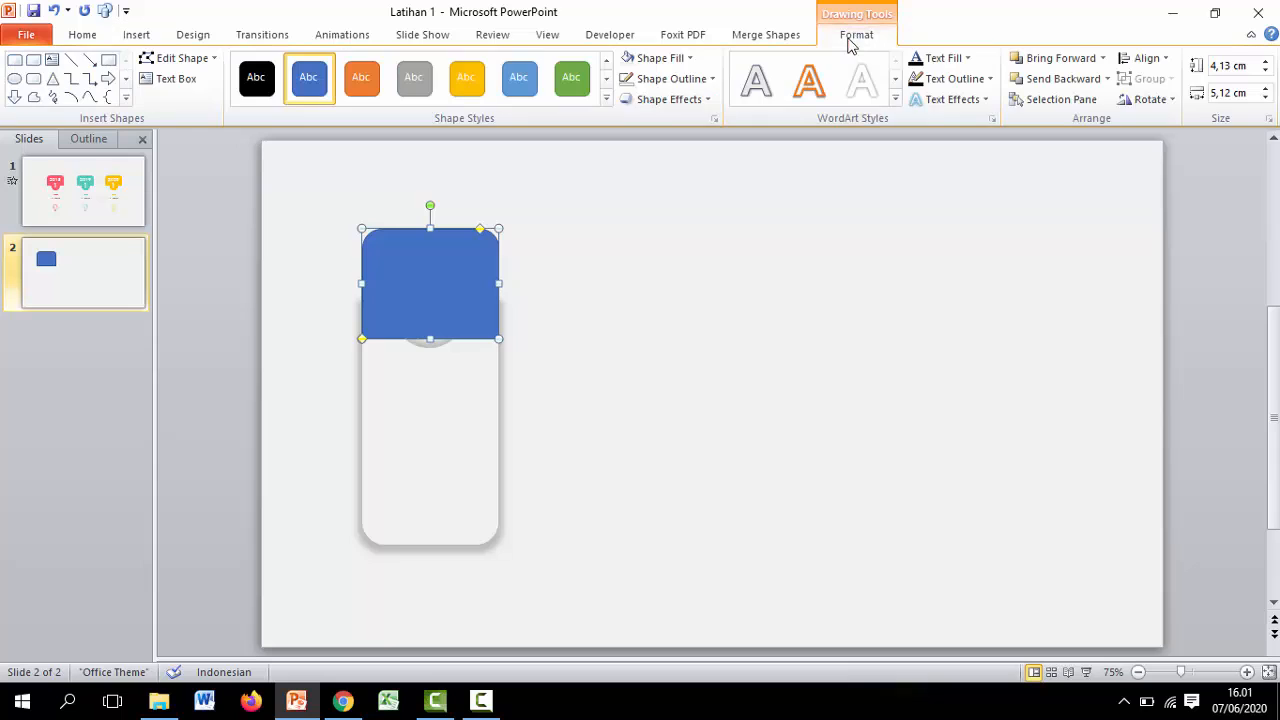
{"action": "left_click", "coordinate": [690, 59]}
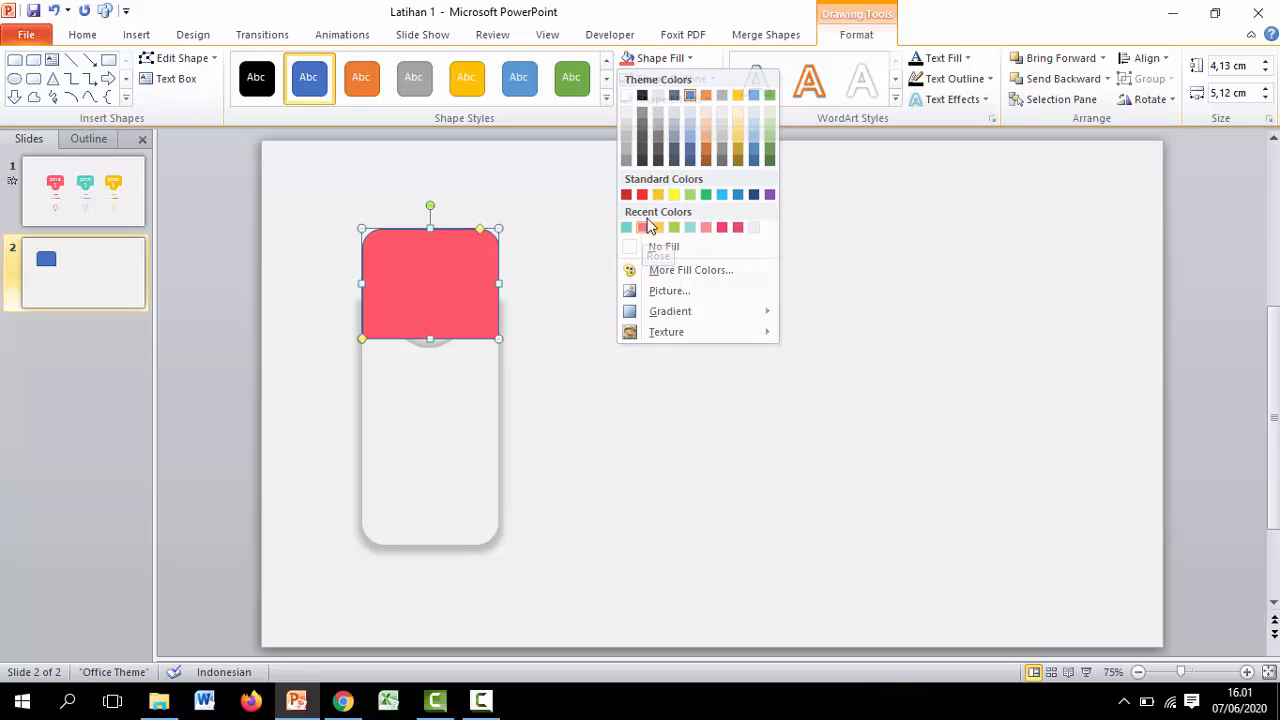
{"action": "left_click", "coordinate": [642, 227]}
{"action": "left_click", "coordinate": [668, 80]}
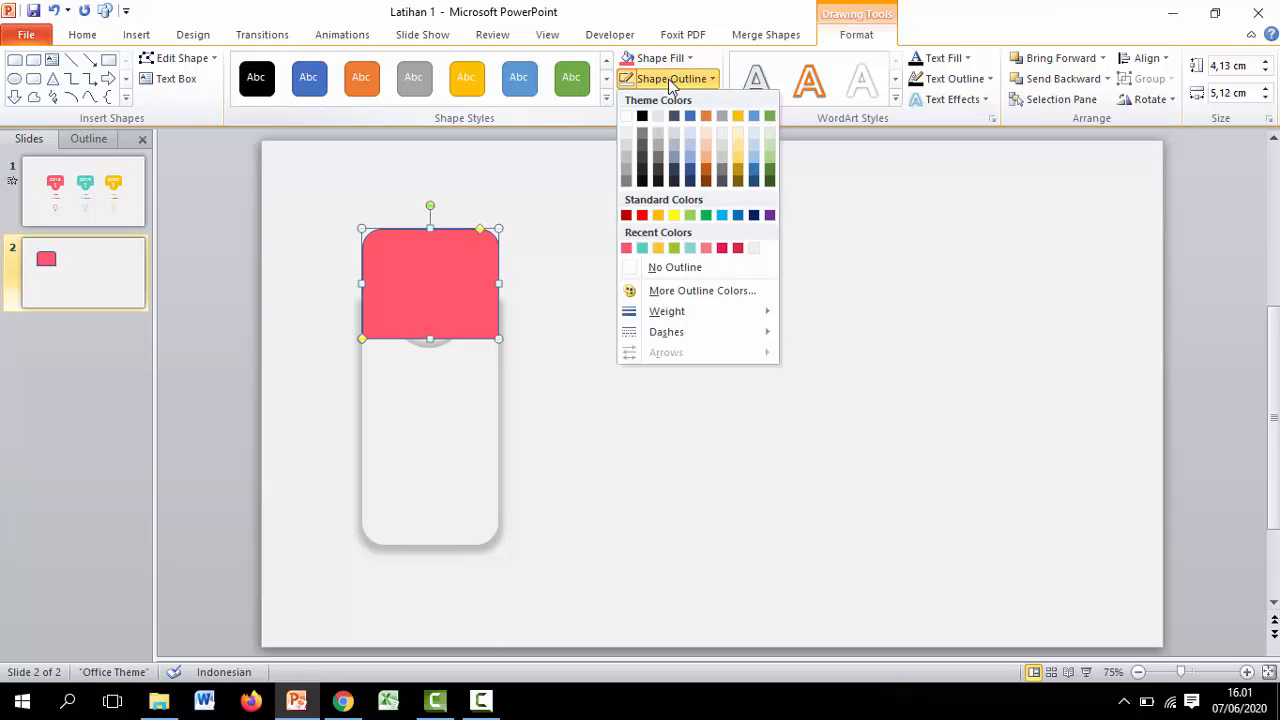
{"action": "left_click", "coordinate": [660, 268]}
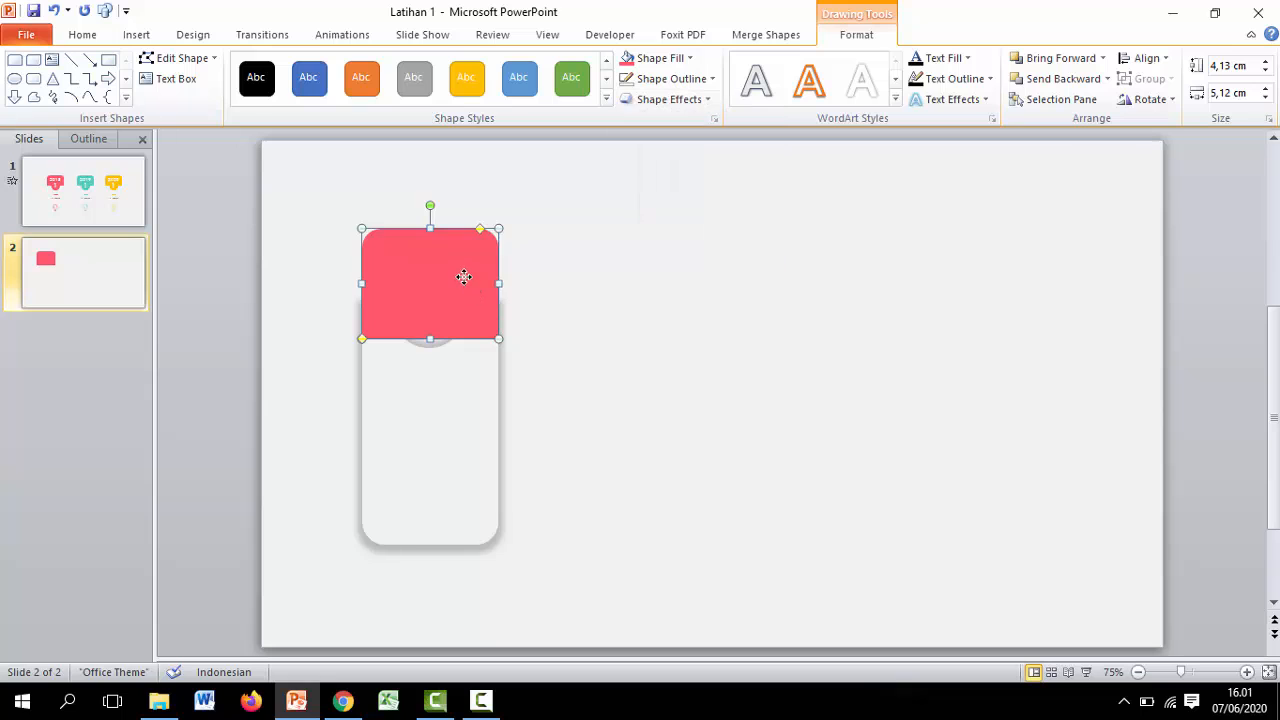
- Send the rose header rectangle behind the notched card
{"action": "right_click", "coordinate": [464, 278]}
{"action": "left_click", "coordinate": [550, 465]}
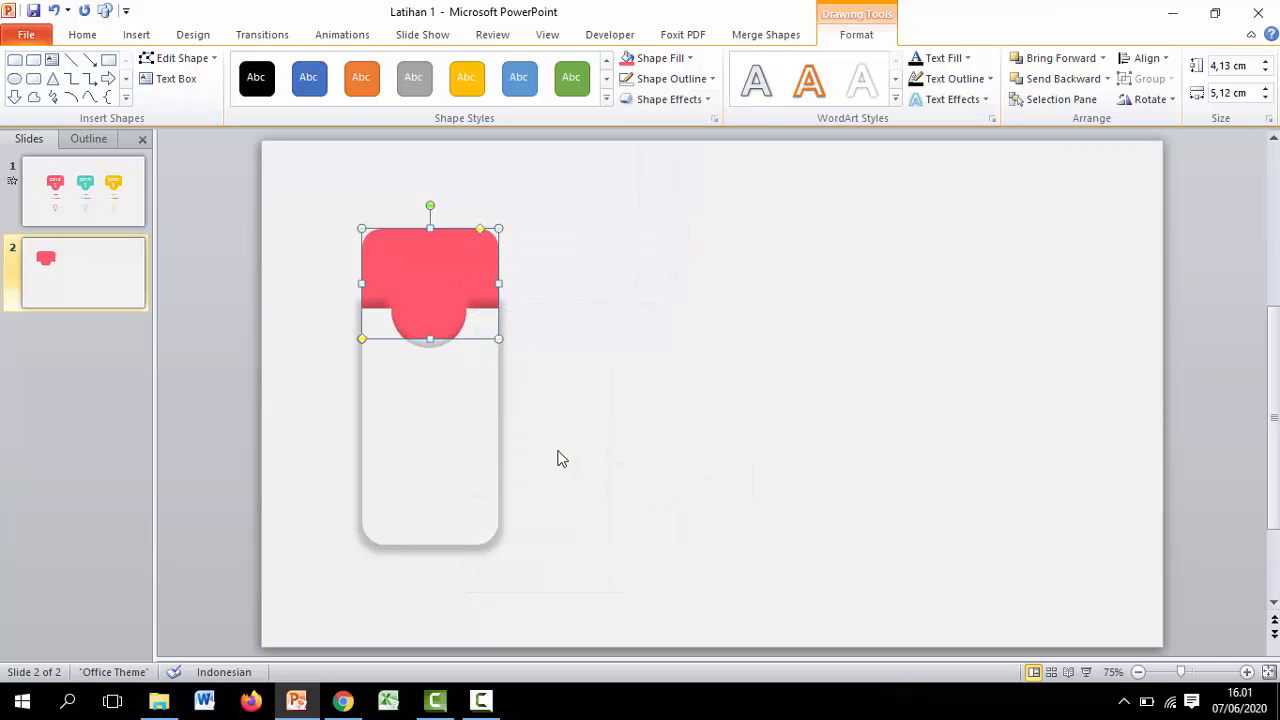
{"action": "left_click", "coordinate": [610, 402]}
- Nudge the rose header down behind the card until it completely fills the semicircular notch
{"action": "left_click", "coordinate": [431, 273]}
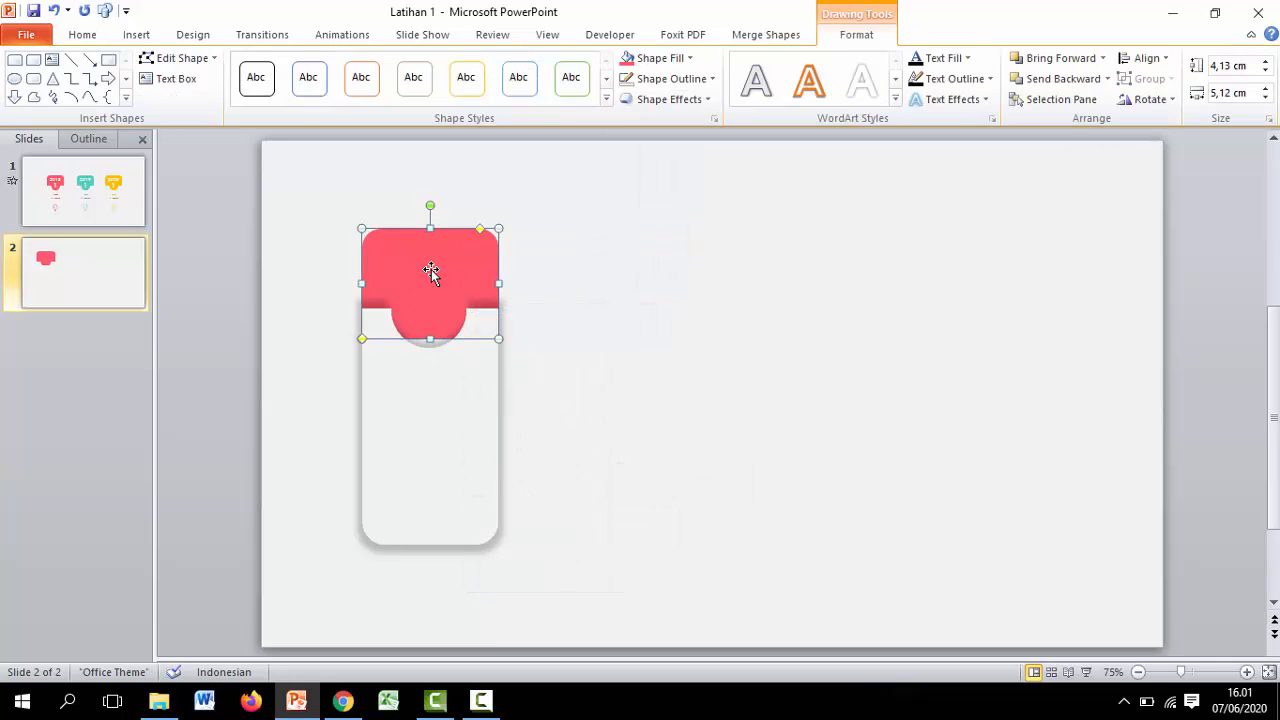
{"action": "key", "text": "Down"}
{"action": "key", "text": "Down"}
{"action": "key", "text": "Down"}
{"action": "key", "text": "Down"}
{"action": "key", "text": "Down"}
{"action": "key", "text": "Down"}
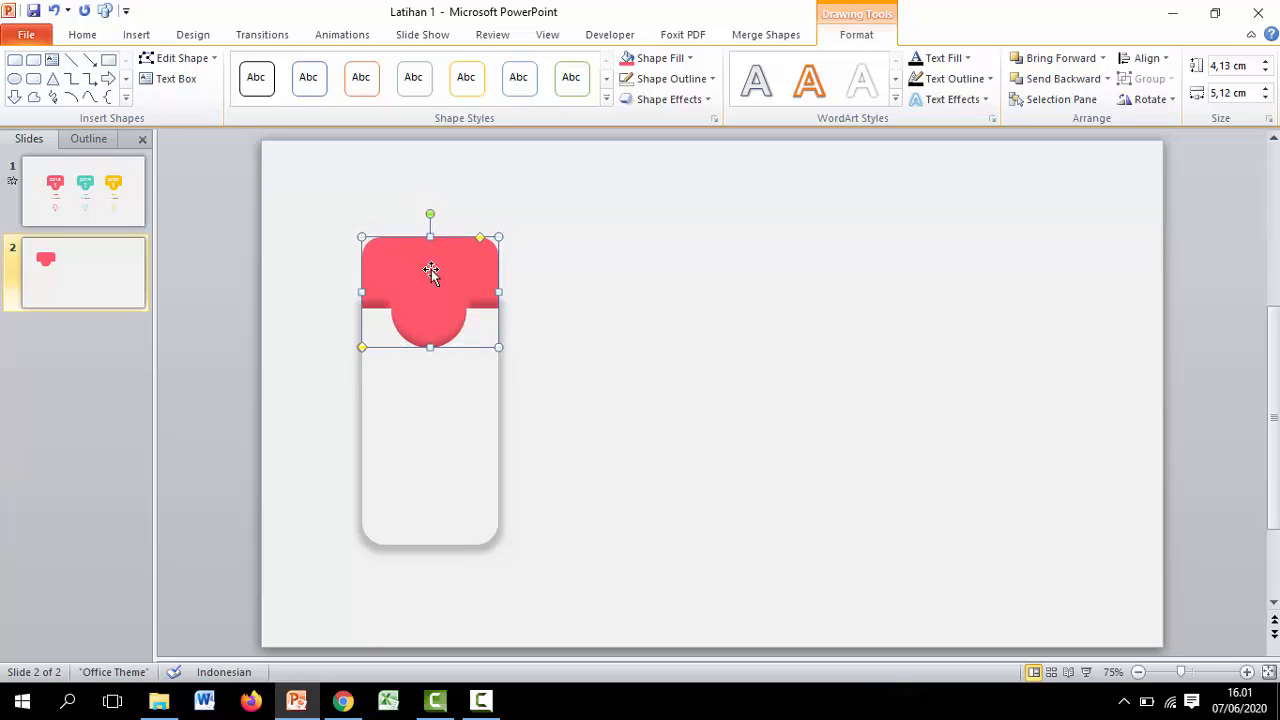
{"action": "key", "text": "Down"}
{"action": "key", "text": "Down"}
{"action": "key", "text": "Down"}
{"action": "key", "text": "Down"}
{"action": "key", "text": "Down"}
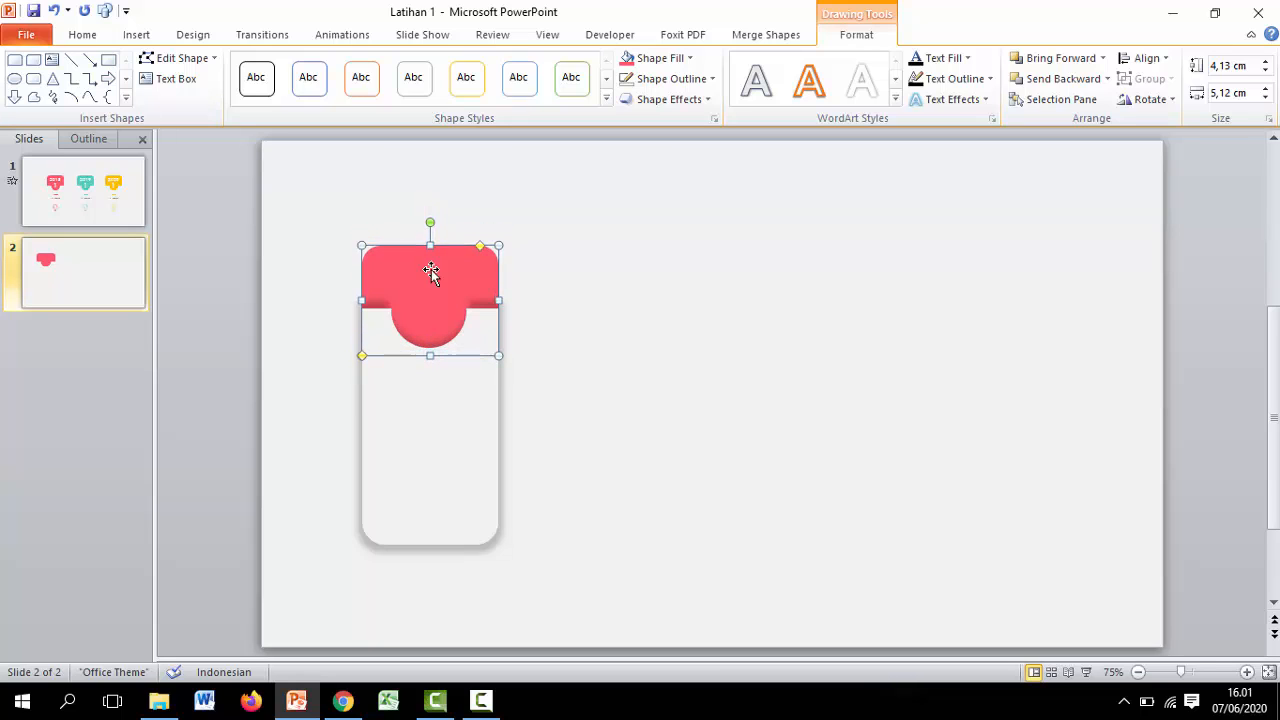
{"action": "left_click", "coordinate": [579, 284]}
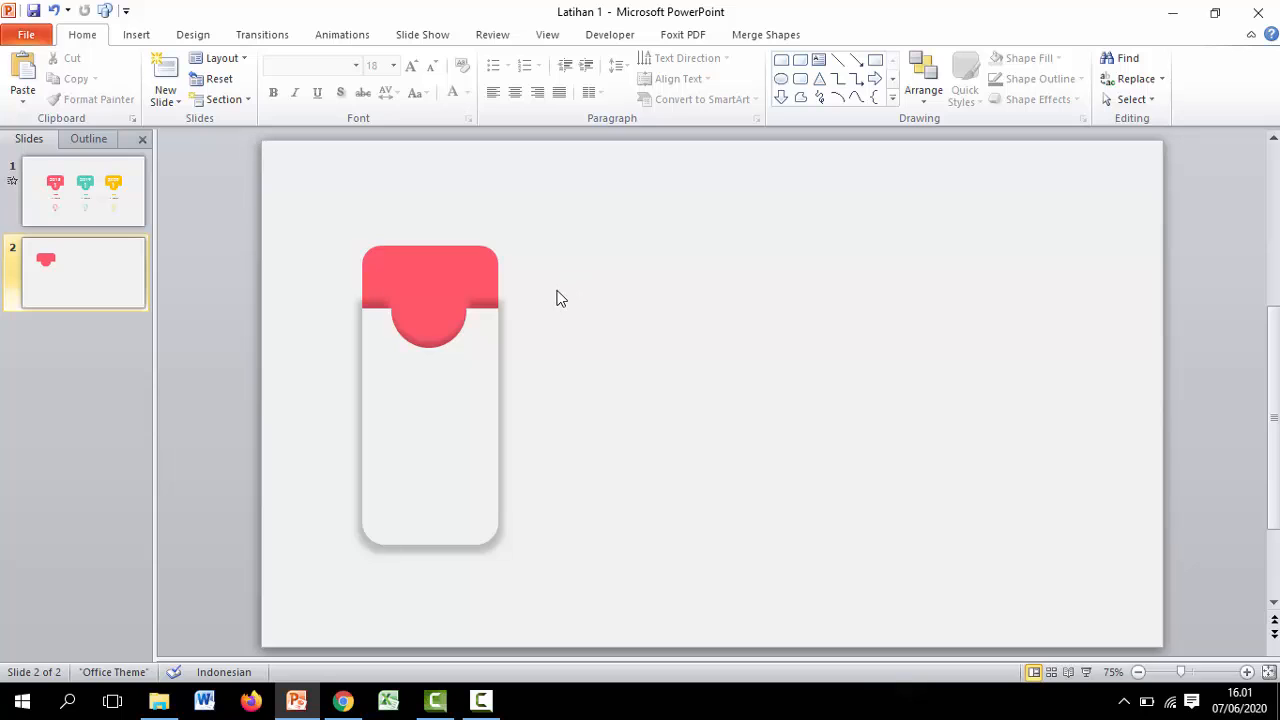
{"action": "left_click", "coordinate": [441, 263]}
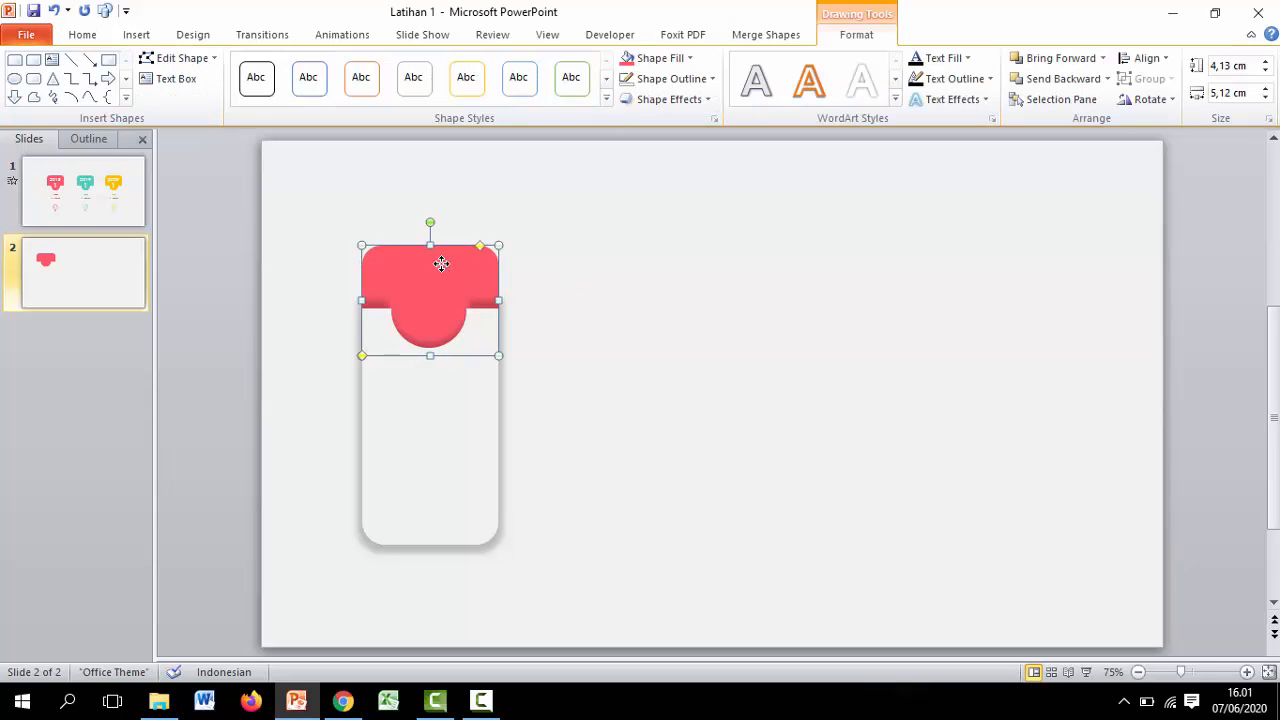
{"action": "left_click", "coordinate": [603, 391]}
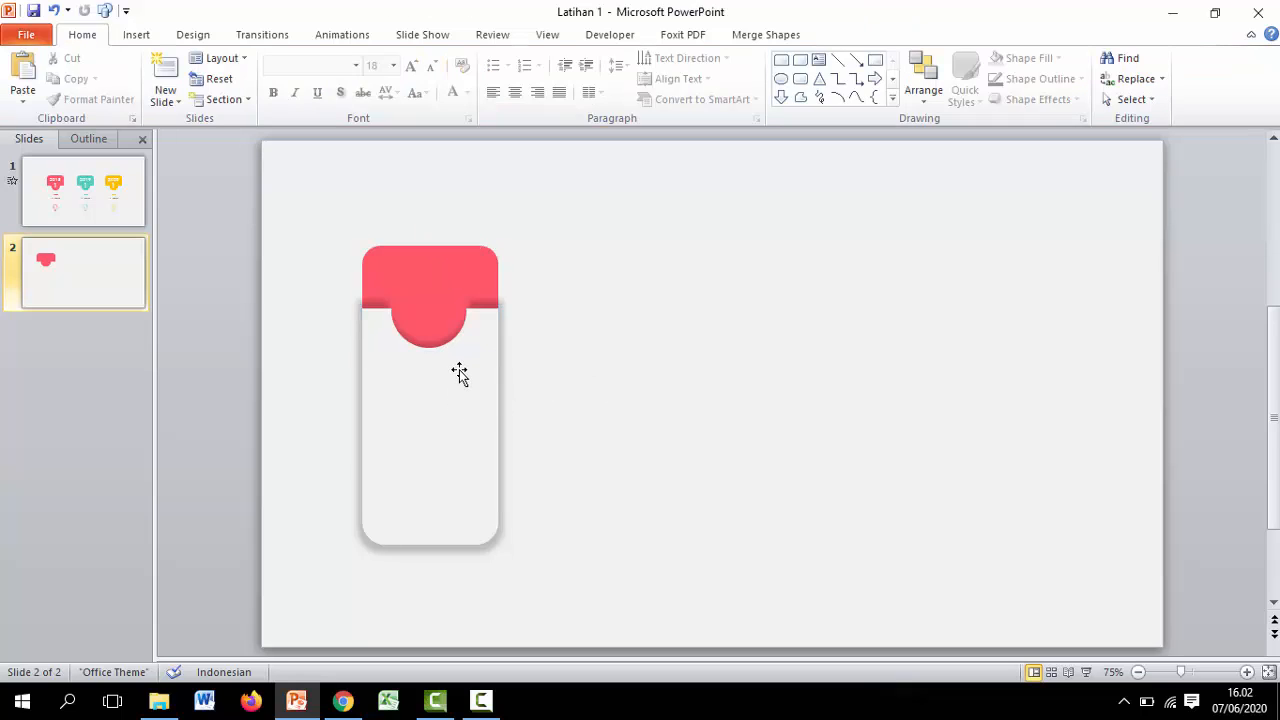
{"action": "left_click", "coordinate": [447, 407]}
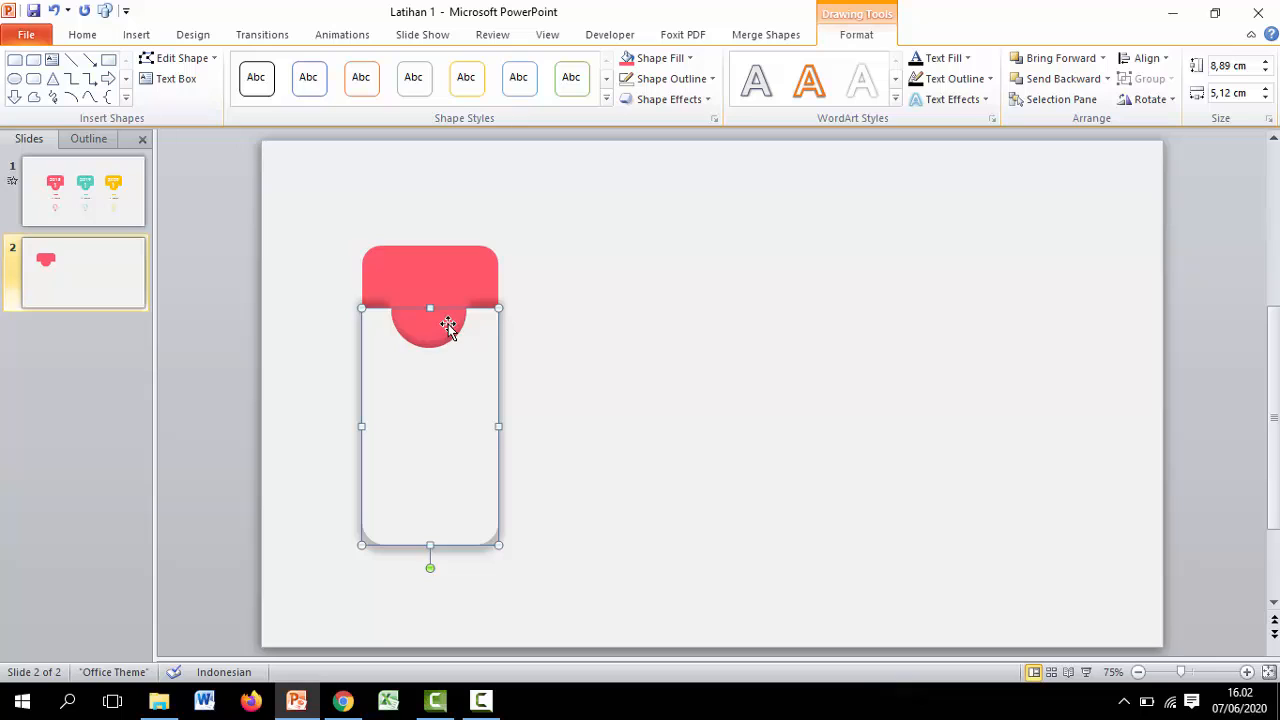
{"action": "left_click", "coordinate": [423, 278]}
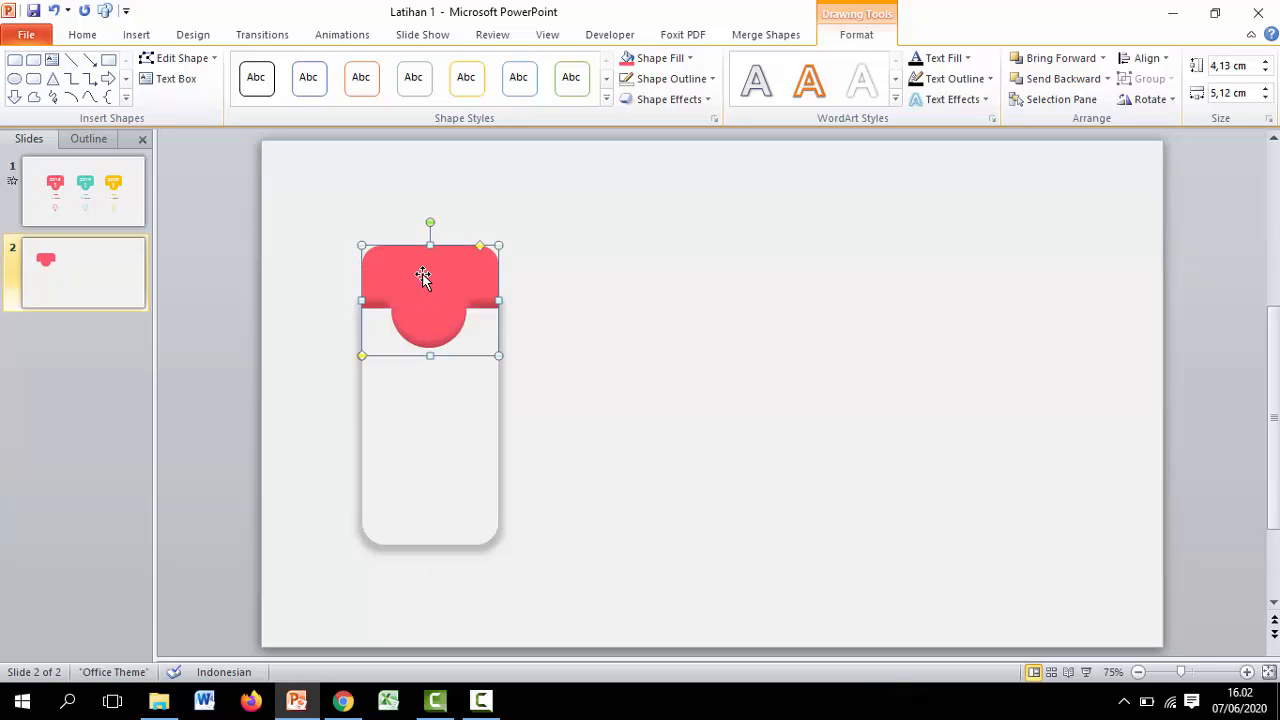
- Add a text box reading 2018 across the rose header and centre its text
{"action": "left_click", "coordinate": [135, 35]}
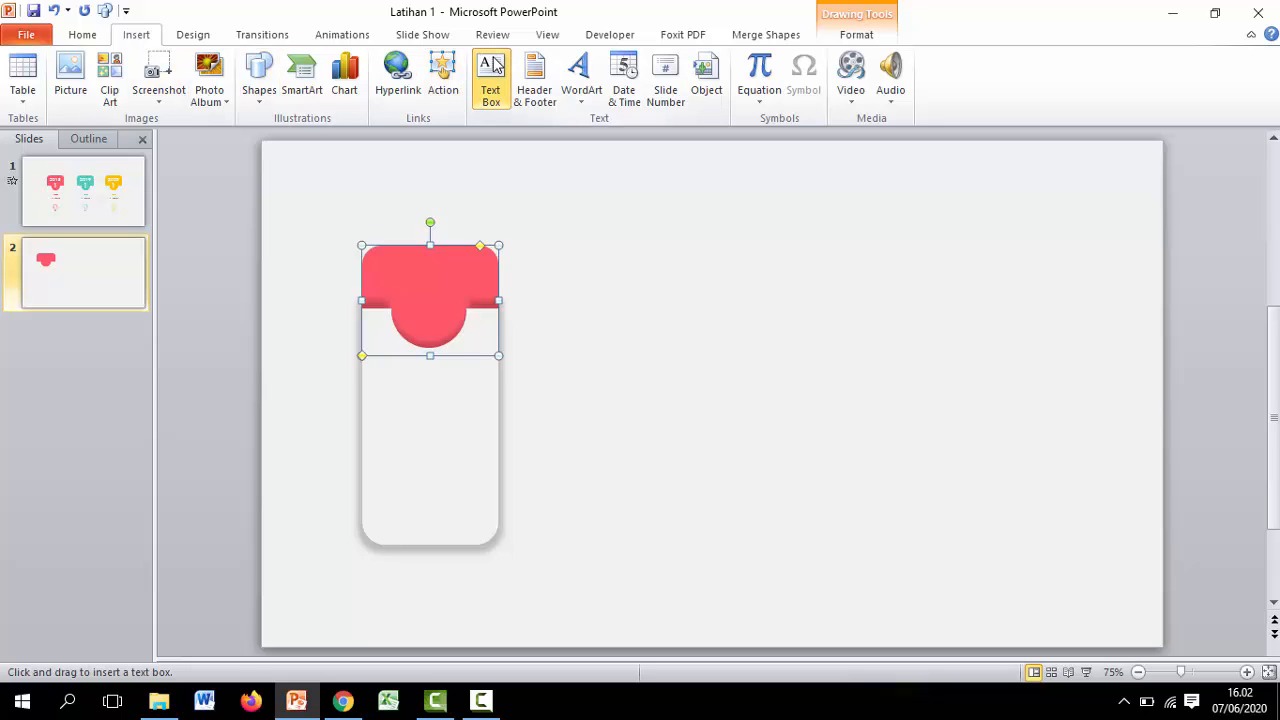
{"action": "left_click_drag", "start_coordinate": [369, 256], "coordinate": [492, 300]}
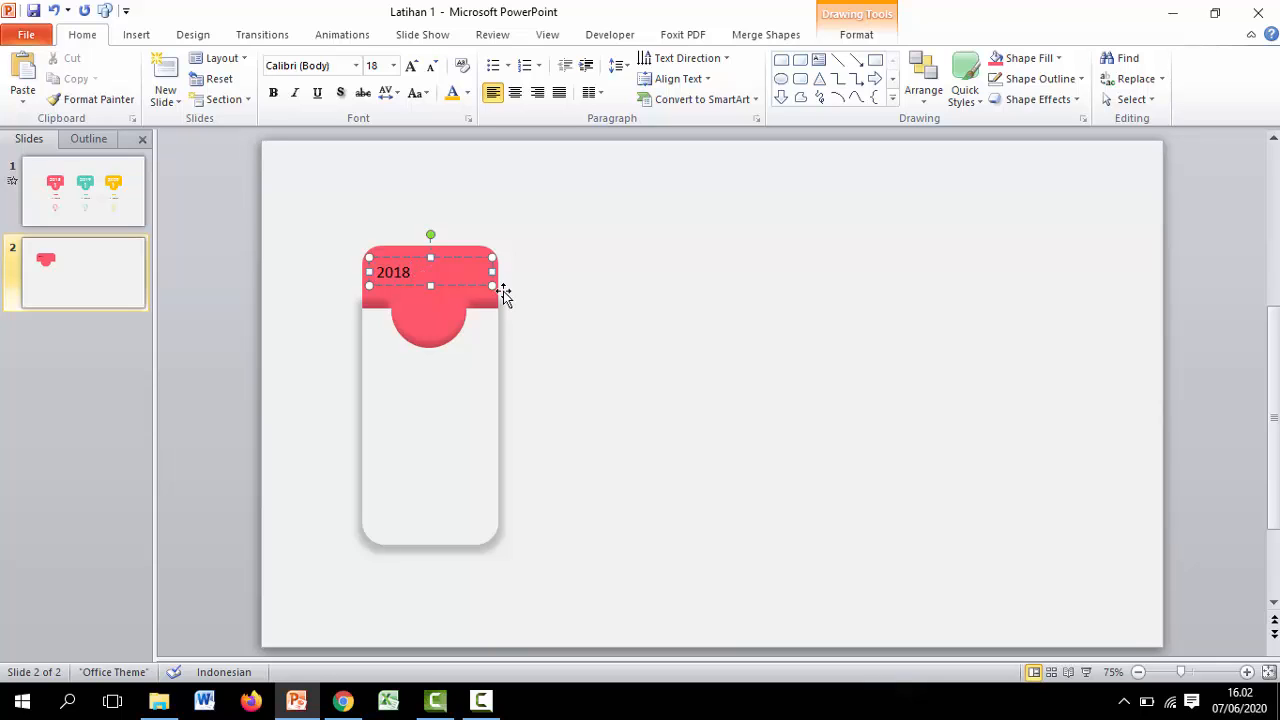
{"action": "left_click", "coordinate": [517, 93]}
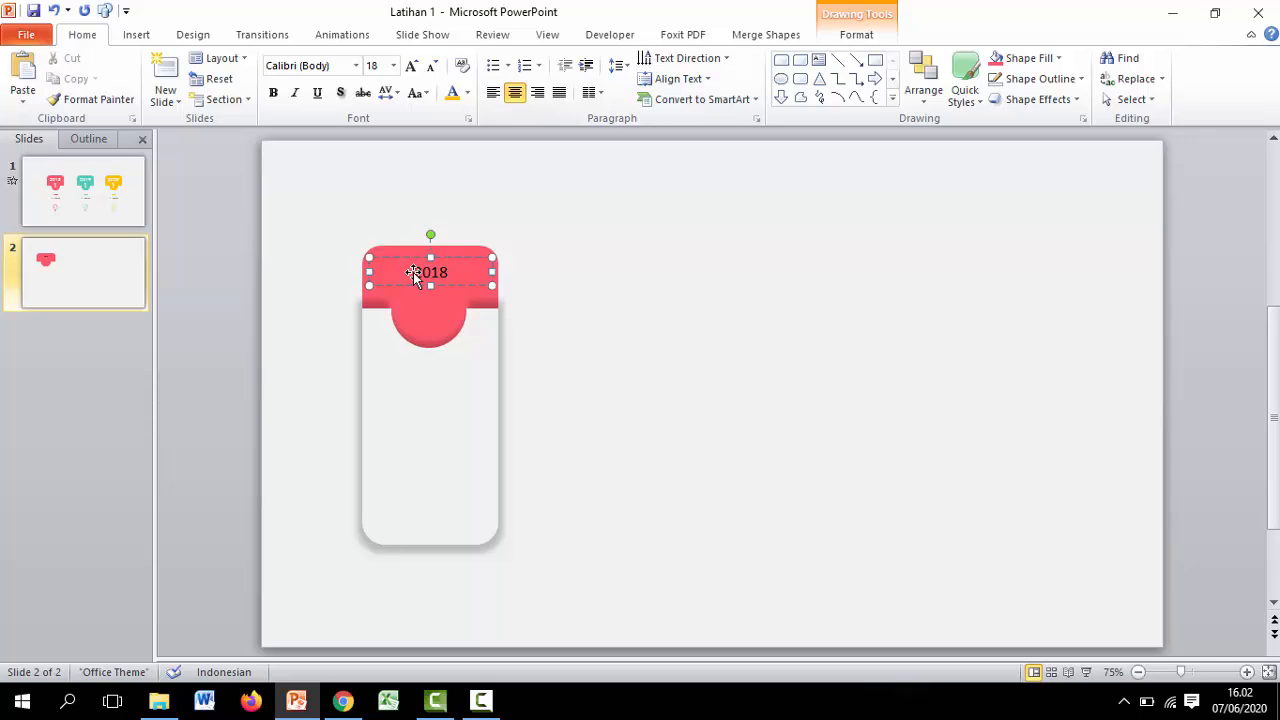
- Format the 2018 text as 36 pt Tw Cen MT in bold
{"action": "left_click_drag", "start_coordinate": [413, 272], "coordinate": [506, 269]}
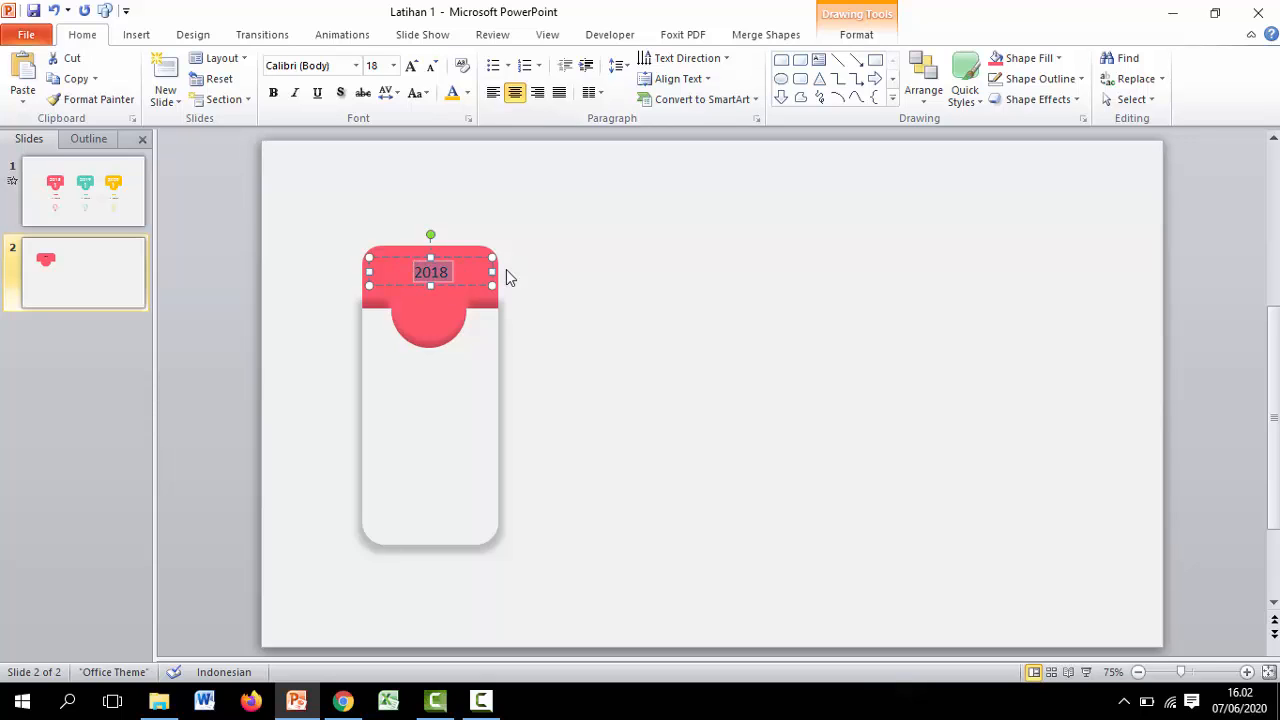
{"action": "left_click", "coordinate": [393, 65]}
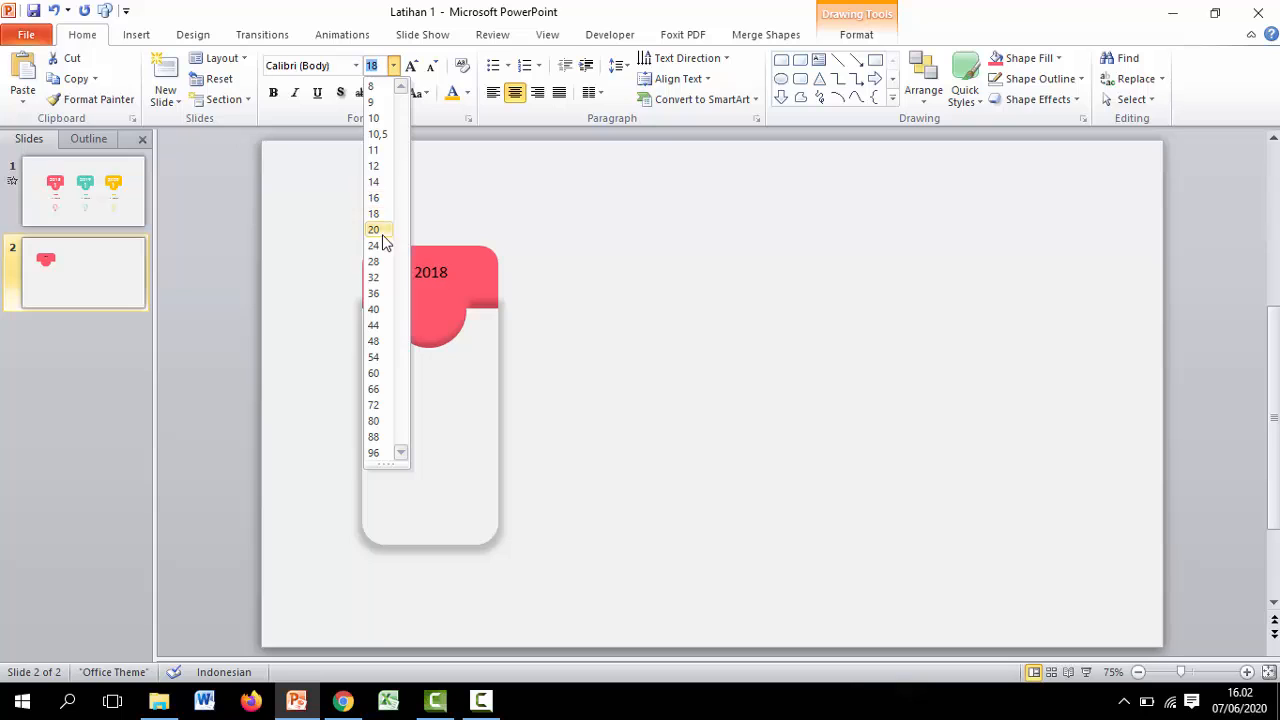
{"action": "left_click", "coordinate": [376, 294]}
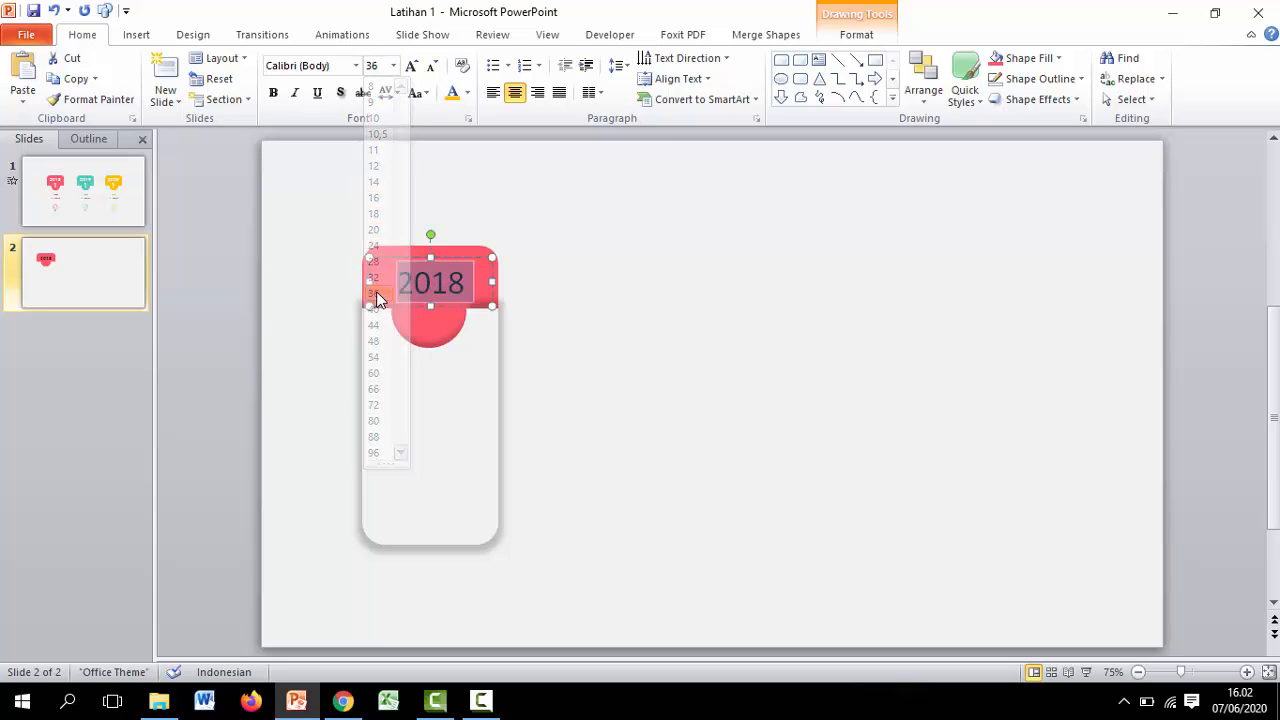
{"action": "left_click", "coordinate": [355, 65]}
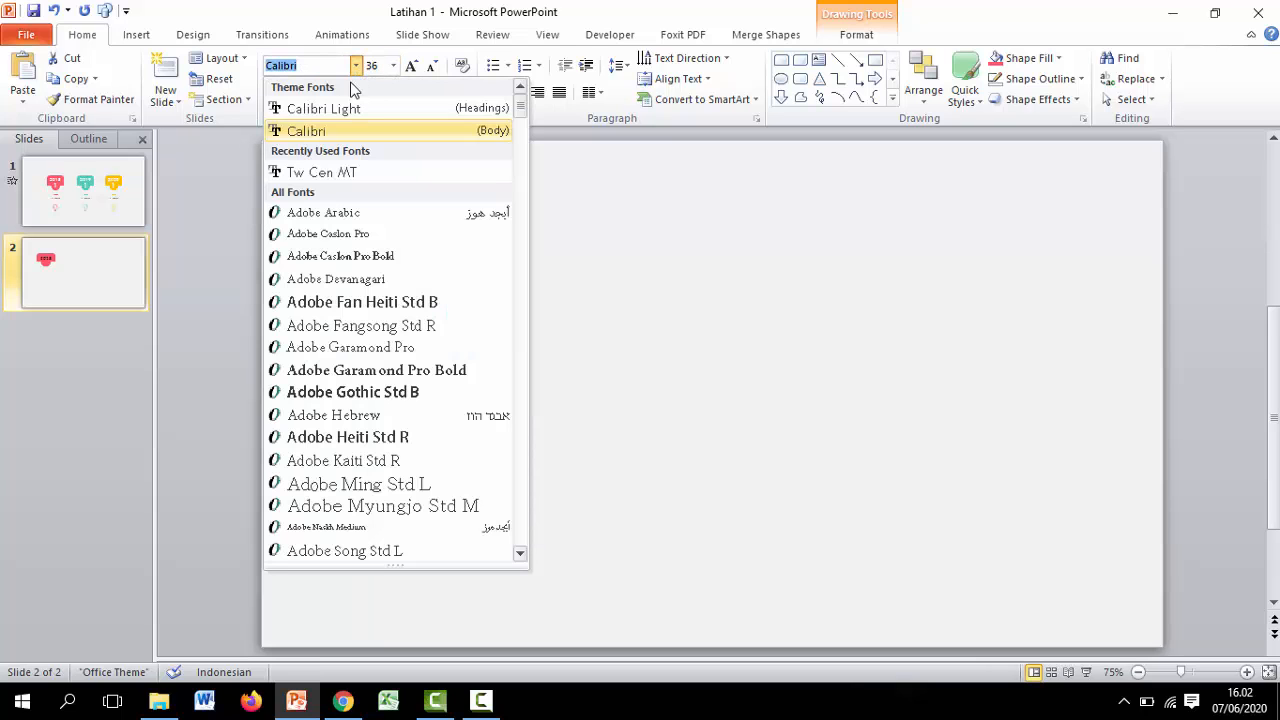
{"action": "left_click", "coordinate": [335, 178]}
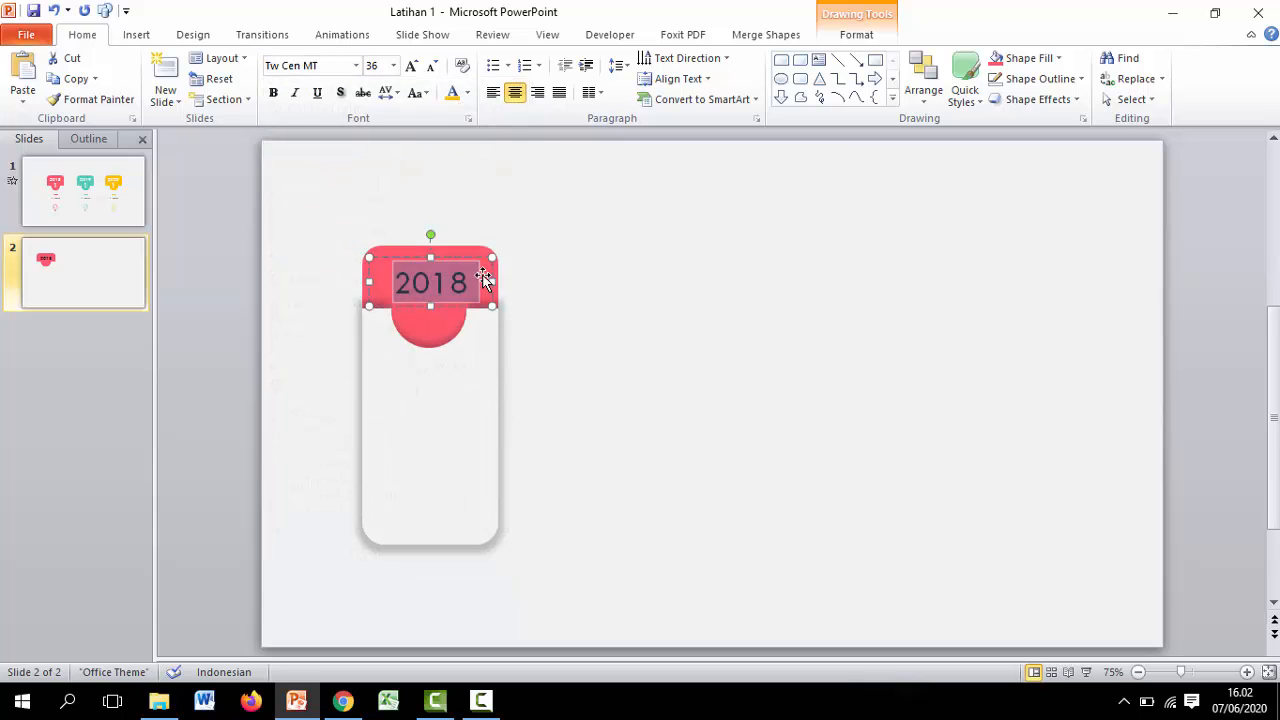
{"action": "left_click", "coordinate": [273, 93]}
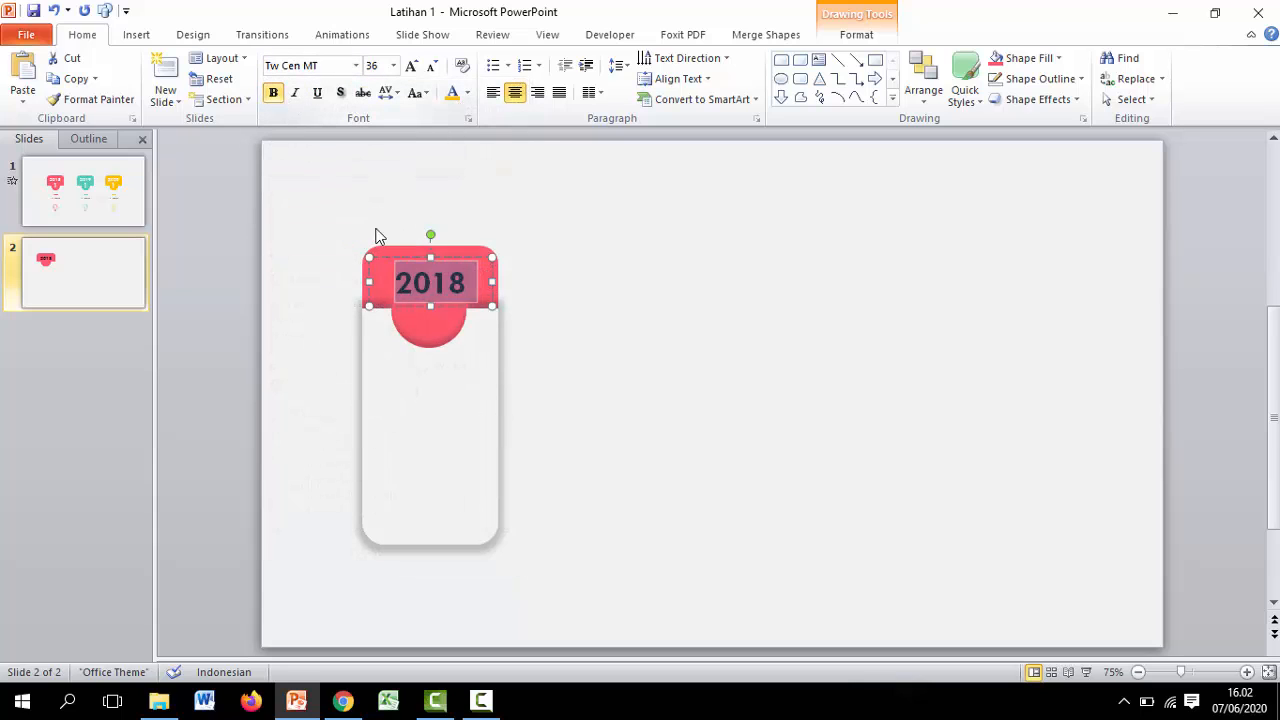
- Nudge the 2018 text box up above the notch and slightly right to centre it in the rose header
{"action": "left_click", "coordinate": [458, 307]}
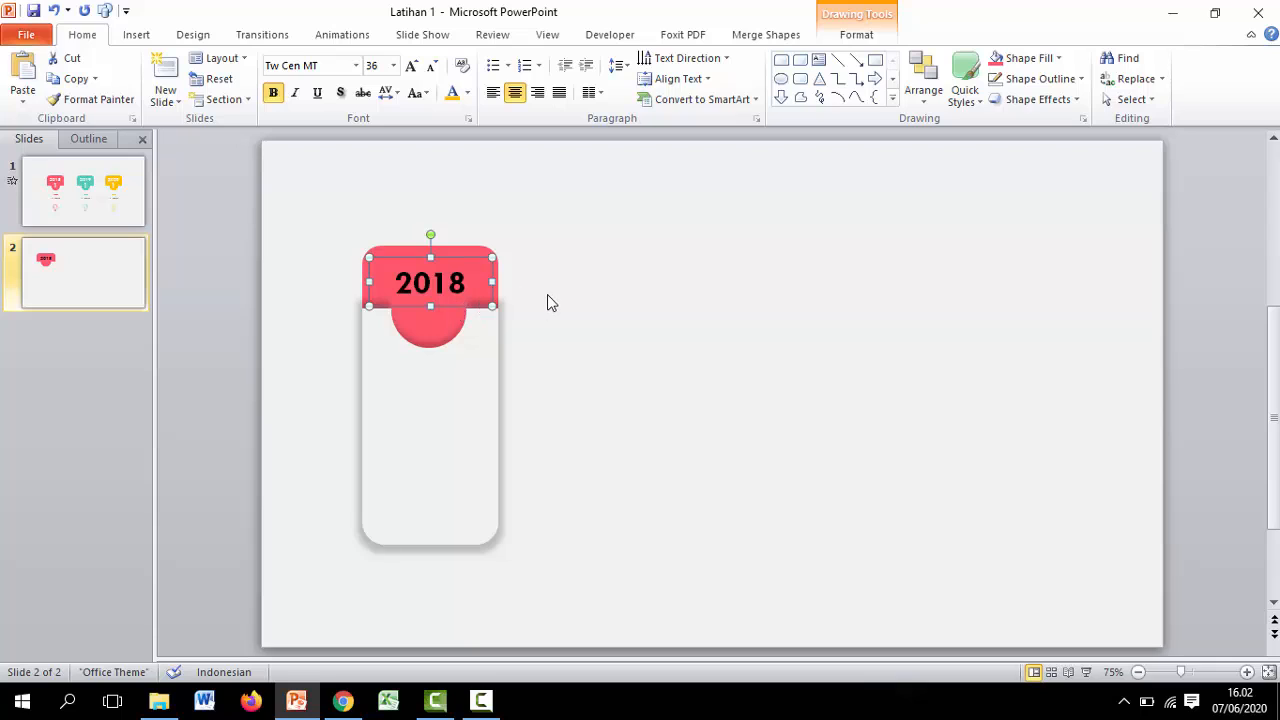
{"action": "key", "text": "ctrl+Up"}
{"action": "key", "text": "ctrl+Up"}
{"action": "key", "text": "ctrl+Up"}
{"action": "key", "text": "ctrl+Up"}
{"action": "key", "text": "ctrl+Up"}
{"action": "key", "text": "ctrl+Up"}
{"action": "key", "text": "ctrl+Up"}
{"action": "key", "text": "ctrl+Up"}
{"action": "key", "text": "ctrl+Up"}
{"action": "key", "text": "ctrl+Up"}
{"action": "key", "text": "ctrl+Up"}
{"action": "key", "text": "ctrl+Up"}
{"action": "key", "text": "ctrl+Up"}
{"action": "key", "text": "ctrl+Up"}
{"action": "key", "text": "ctrl+Up"}
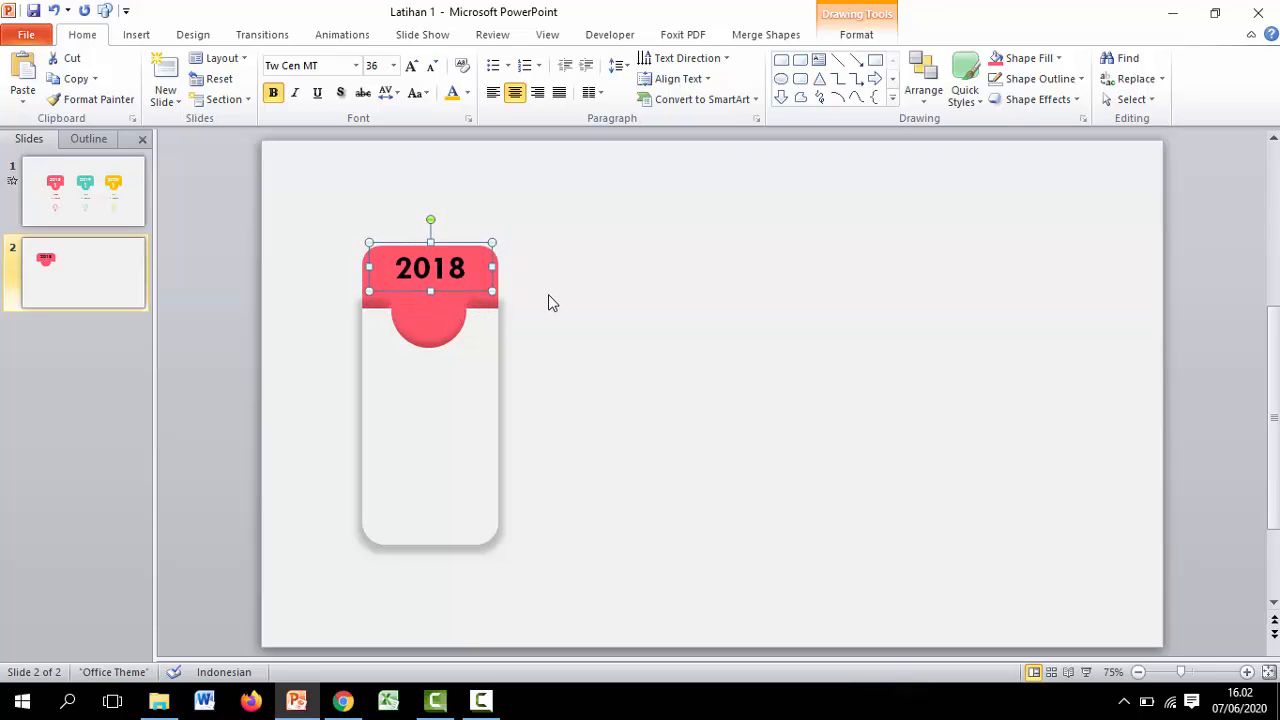
{"action": "left_click", "coordinate": [563, 306]}
{"action": "left_click", "coordinate": [449, 287]}
{"action": "key", "text": "ctrl+Right"}
{"action": "left_click", "coordinate": [564, 276]}
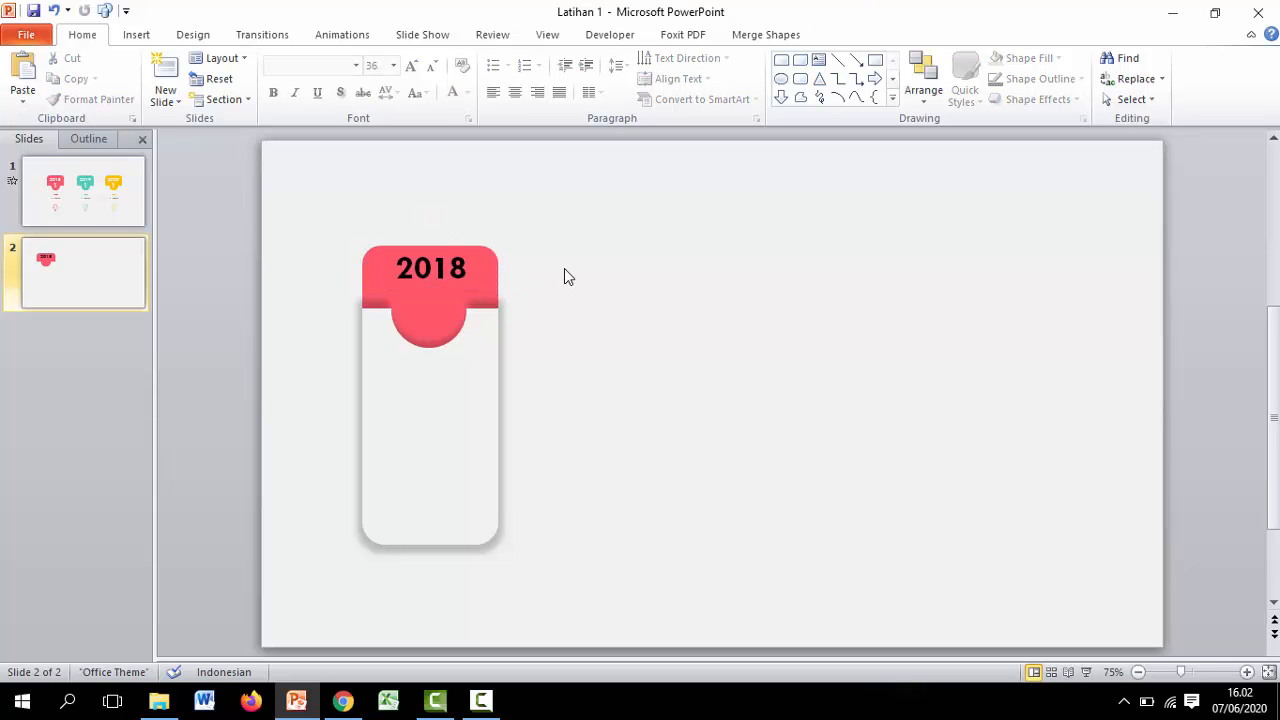
- Add a text box containing 1 over the rose semicircle below the year
{"action": "left_click", "coordinate": [136, 34]}
{"action": "left_click", "coordinate": [490, 80]}
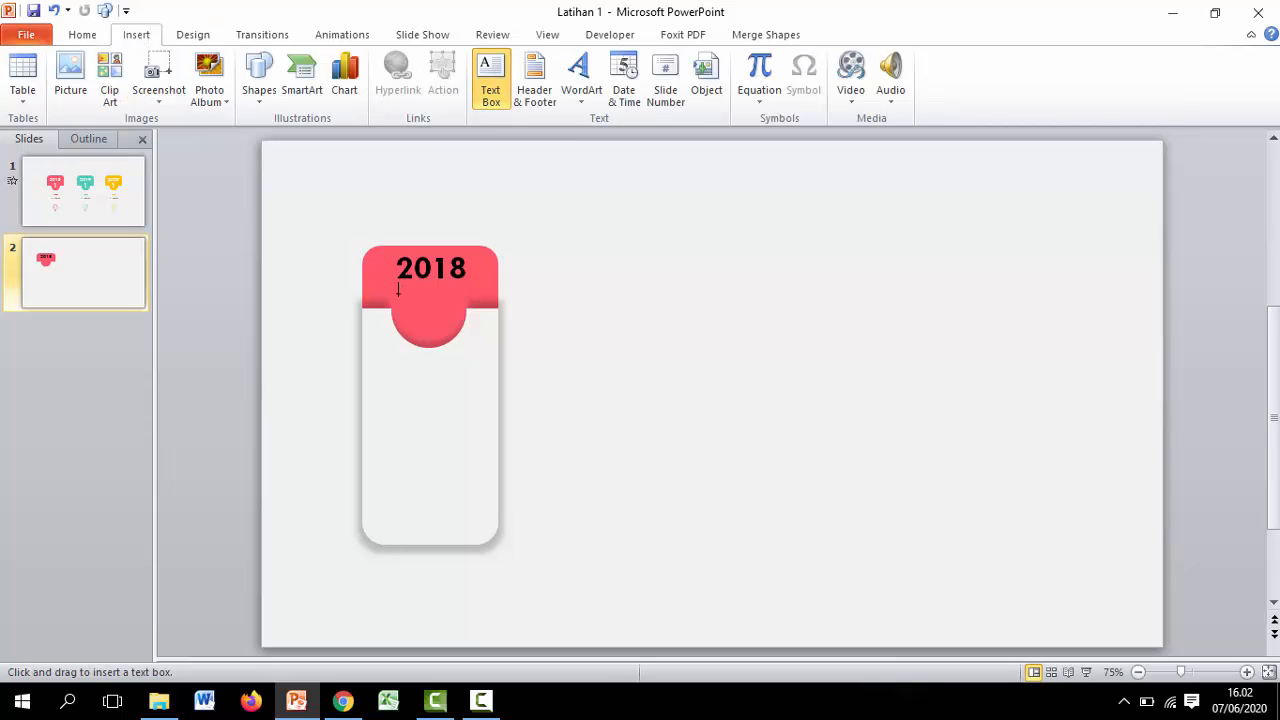
{"action": "left_click_drag", "start_coordinate": [398, 290], "coordinate": [467, 344]}
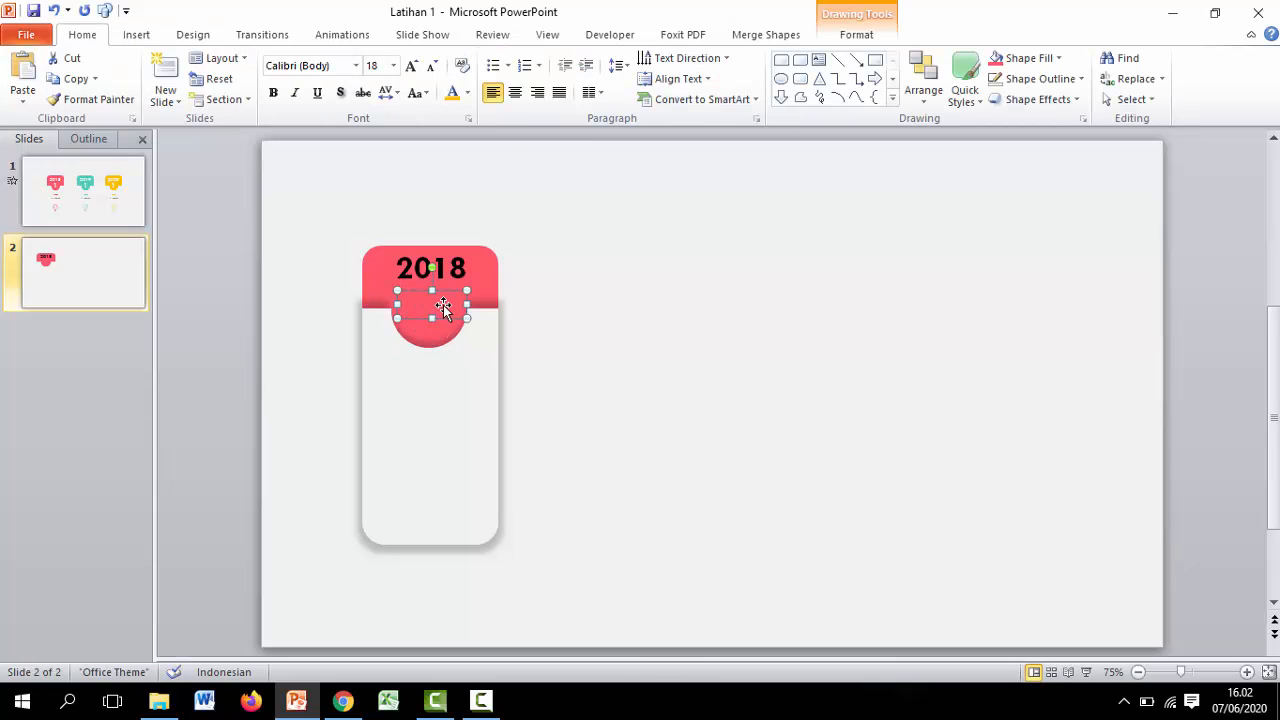
{"action": "type", "text": "1"}
- Centre the number 1 in its text box and format it as 60 pt Tw Cen MT in bold
{"action": "left_click_drag", "start_coordinate": [417, 306], "coordinate": [399, 307]}
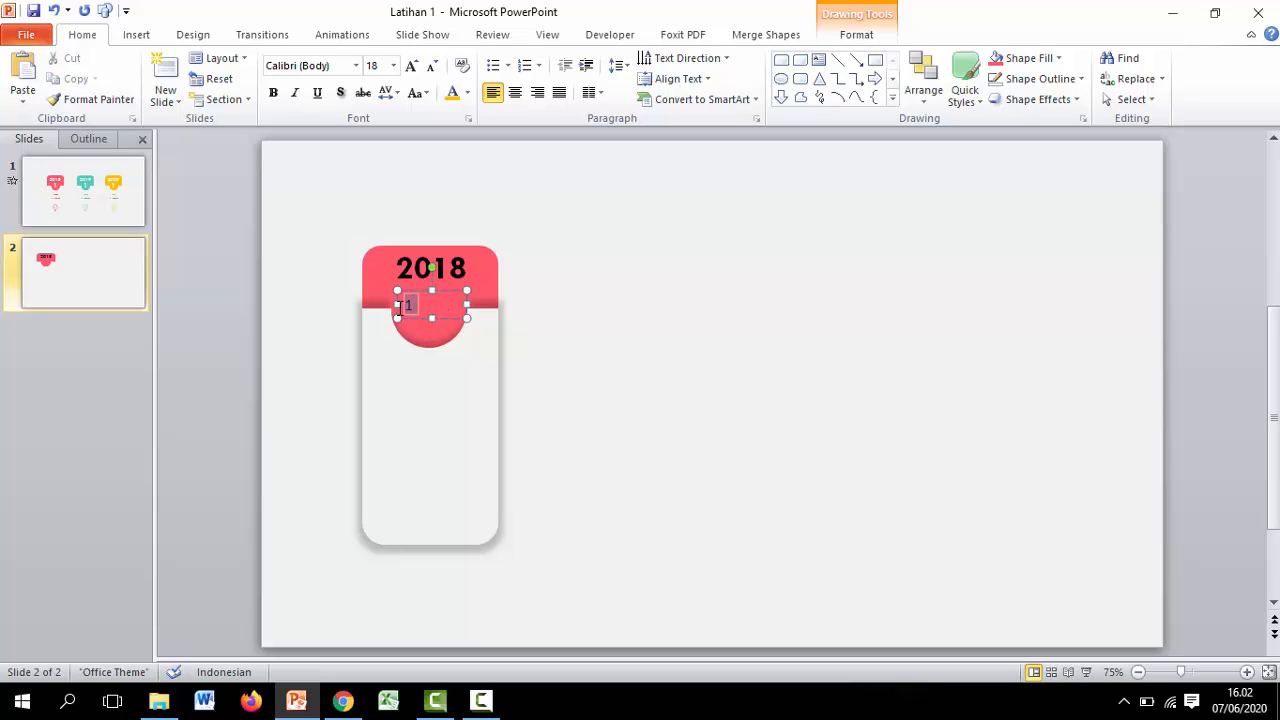
{"action": "left_click", "coordinate": [517, 92]}
{"action": "left_click", "coordinate": [391, 65]}
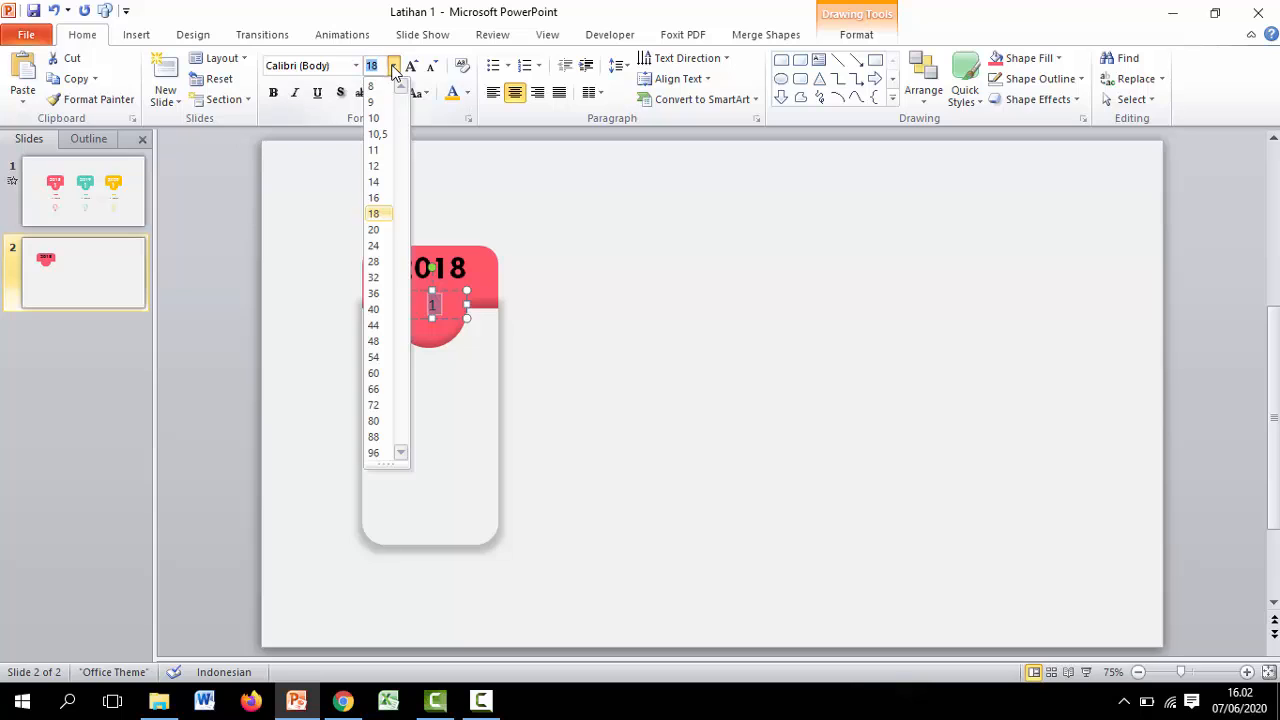
{"action": "left_click", "coordinate": [376, 373]}
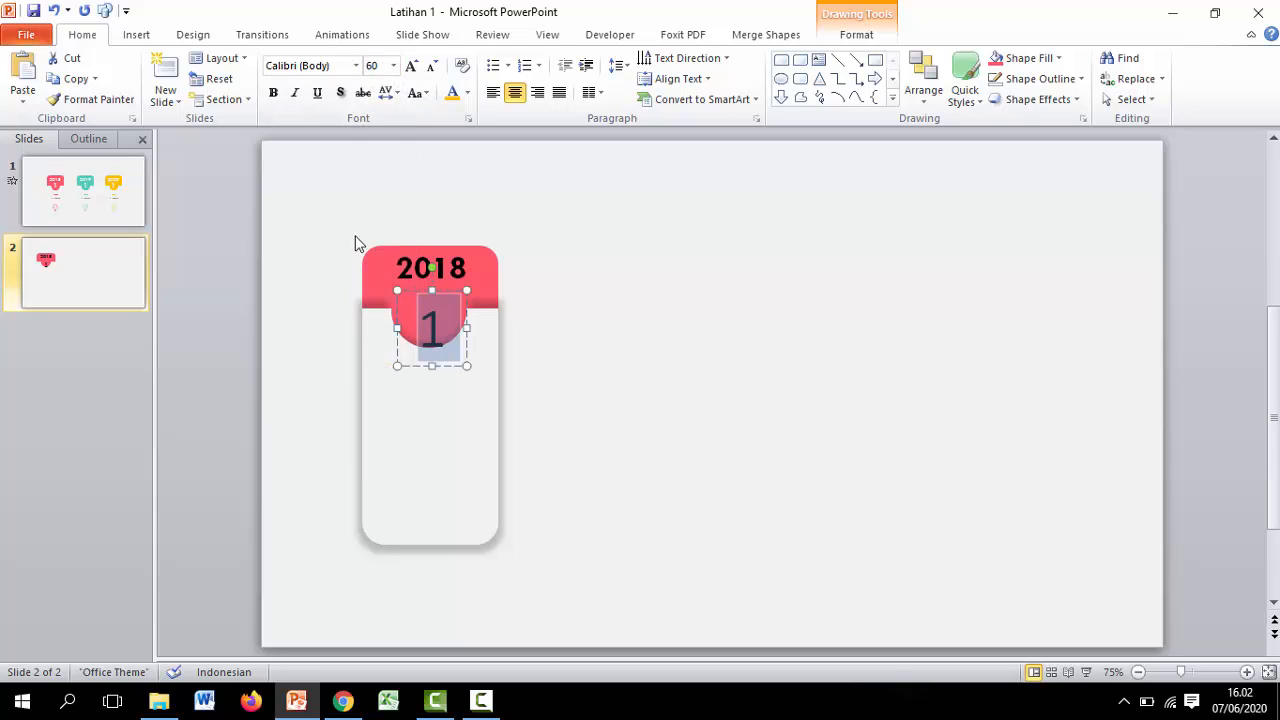
{"action": "left_click", "coordinate": [273, 92]}
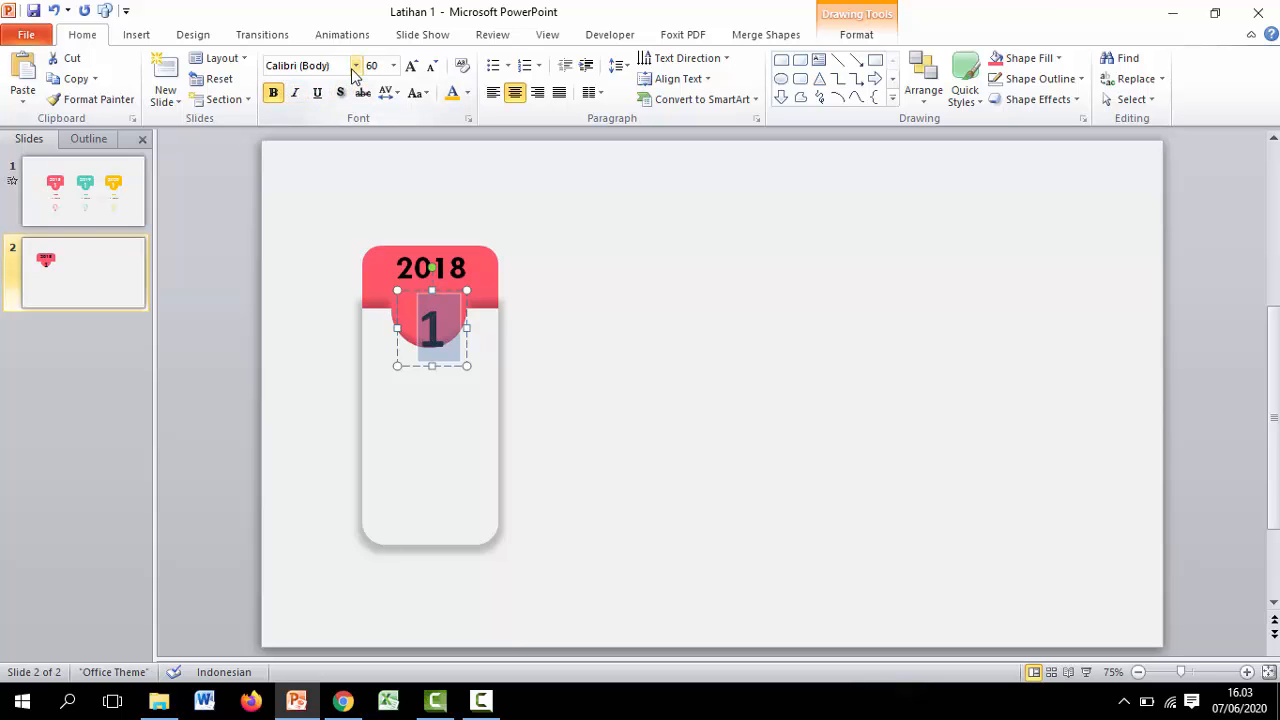
{"action": "left_click", "coordinate": [355, 66]}
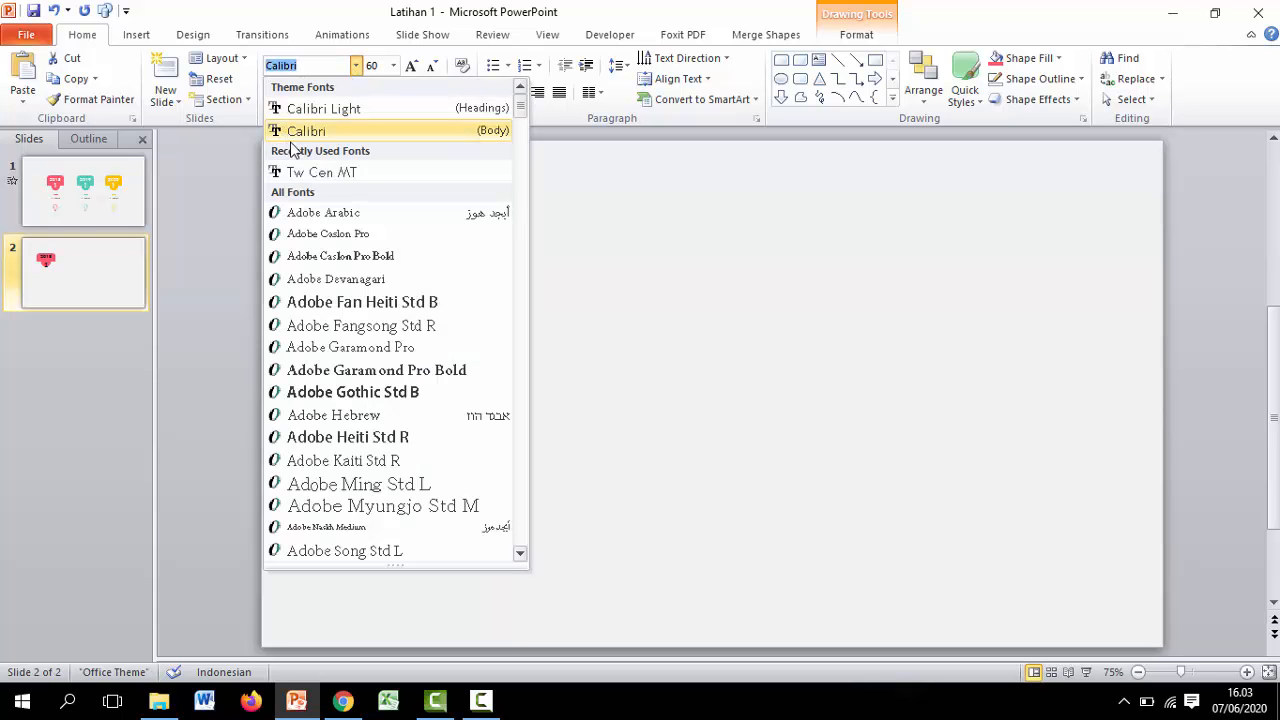
{"action": "left_click", "coordinate": [333, 173]}
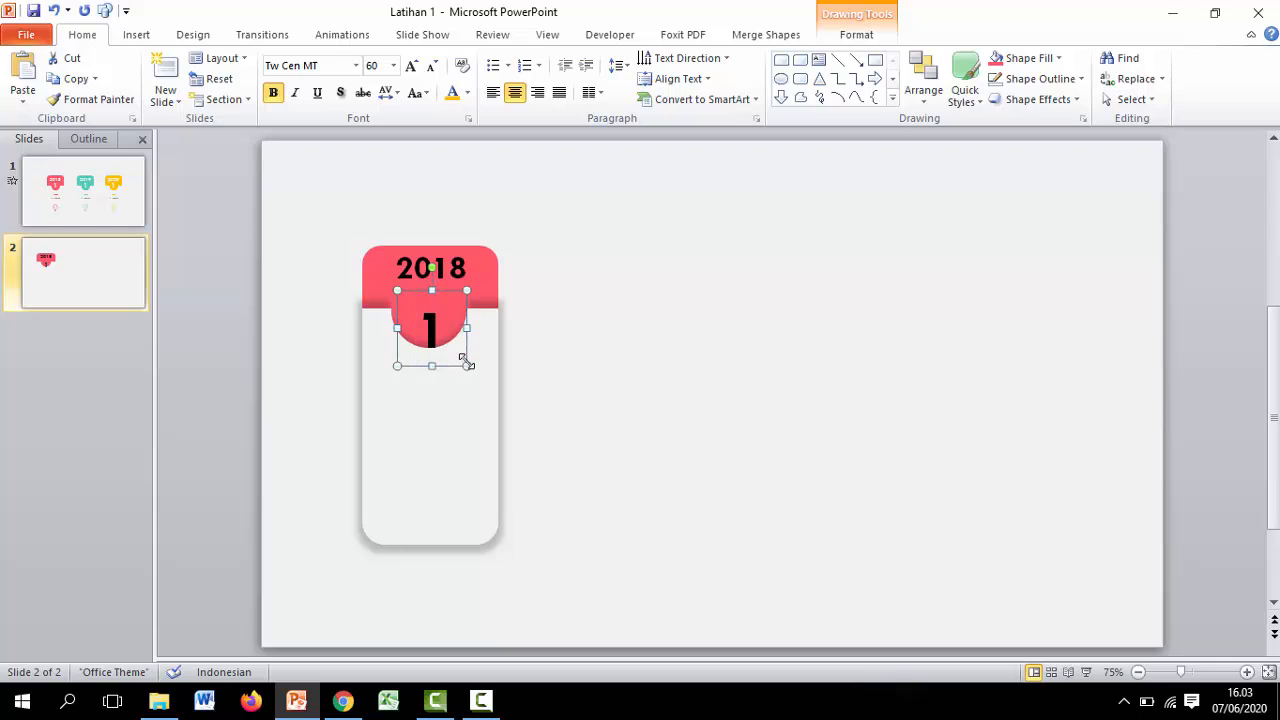
- Nudge the number 1 text box up and slightly left to centre it in the rose semicircle
{"action": "key", "text": "Up"}
{"action": "key", "text": "Up"}
{"action": "key", "text": "Up"}
{"action": "key", "text": "Up"}
{"action": "key", "text": "Up"}
{"action": "key", "text": "Up"}
{"action": "key", "text": "Up"}
{"action": "key", "text": "Up"}
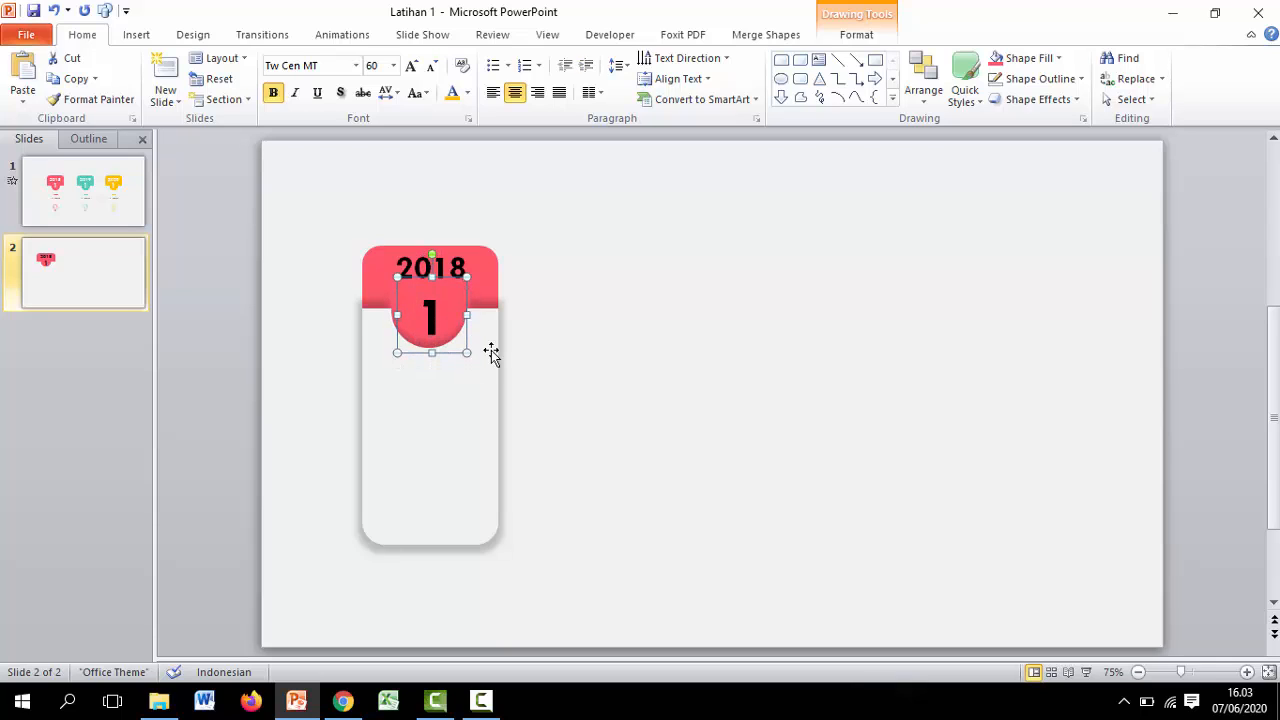
{"action": "key", "text": "Up"}
{"action": "key", "text": "Up"}
{"action": "key", "text": "Left"}
{"action": "key", "text": "Left"}
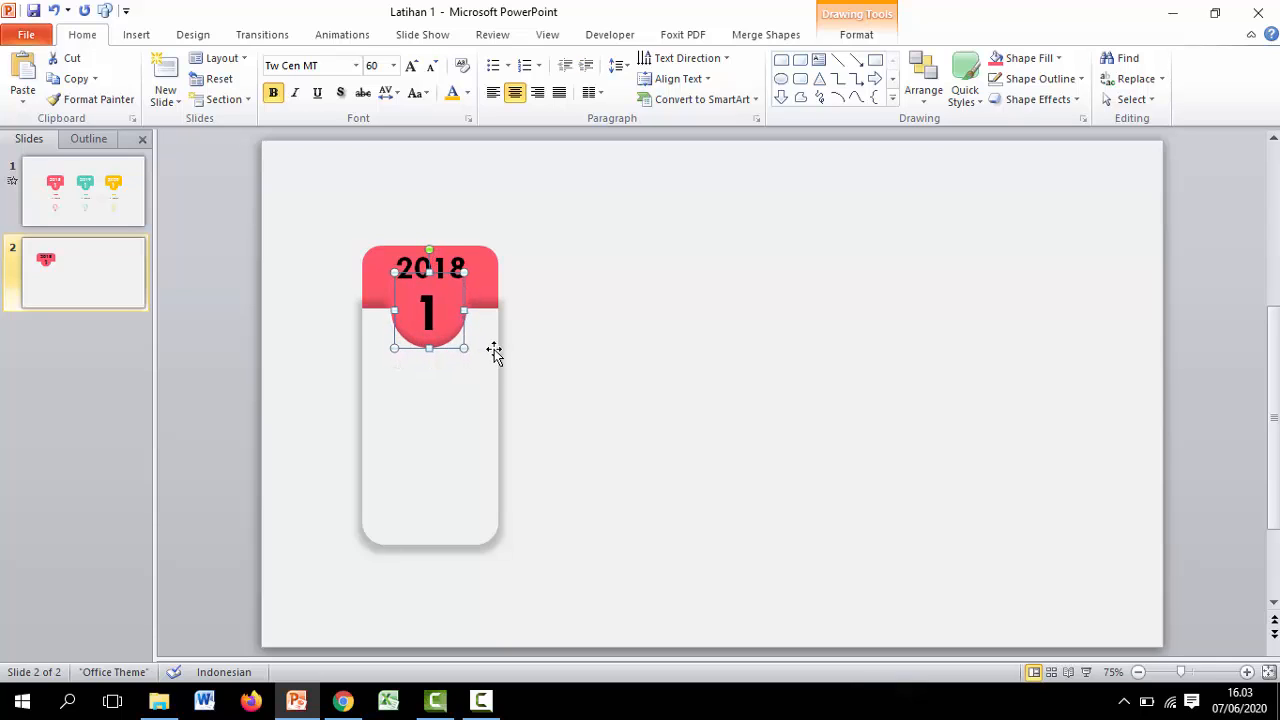
- Change the font colour of both the 2018 text and the number 1 to white
{"action": "left_click", "coordinate": [456, 284]}
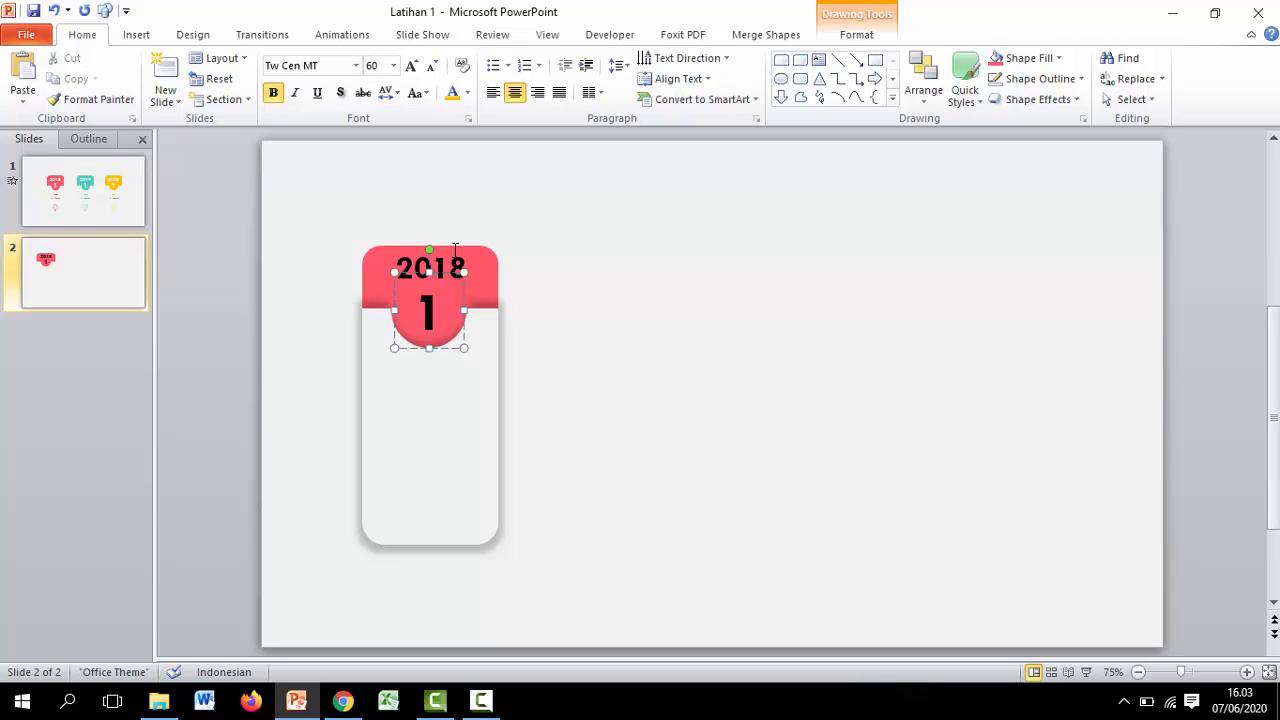
{"action": "left_click", "coordinate": [452, 252]}
{"action": "left_click", "coordinate": [467, 93]}
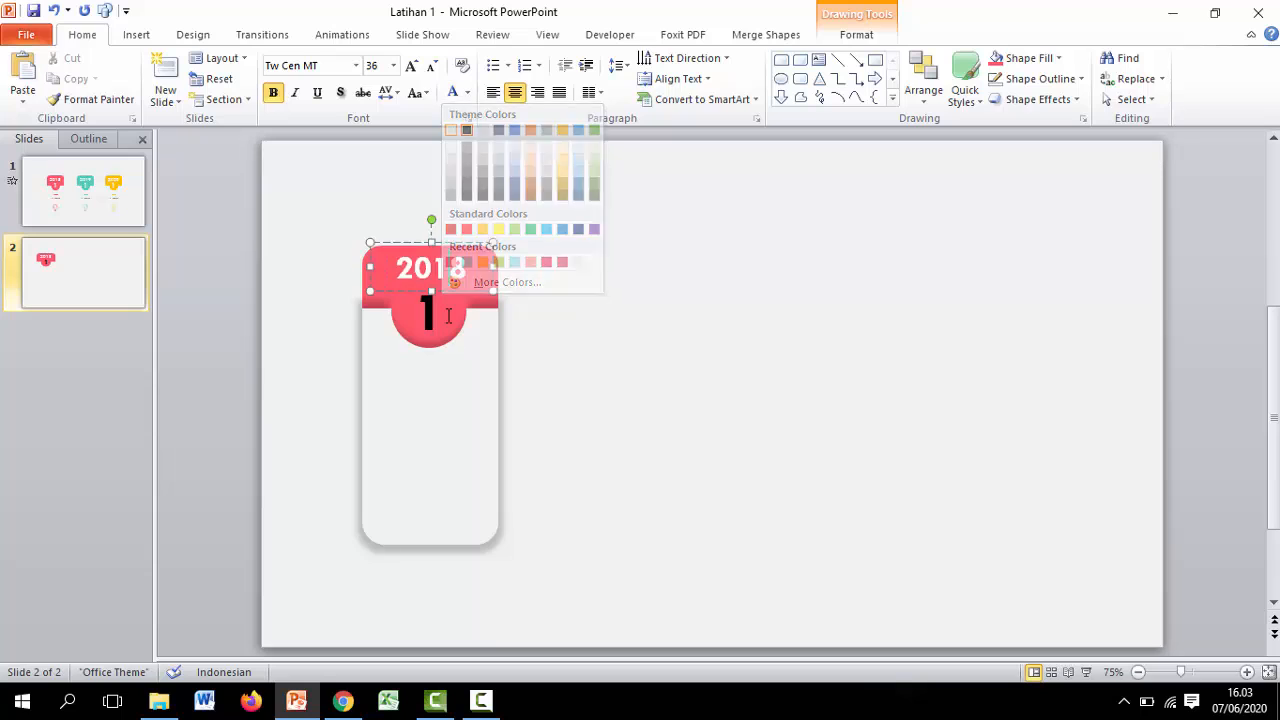
{"action": "left_click", "coordinate": [451, 131]}
{"action": "left_click", "coordinate": [445, 348]}
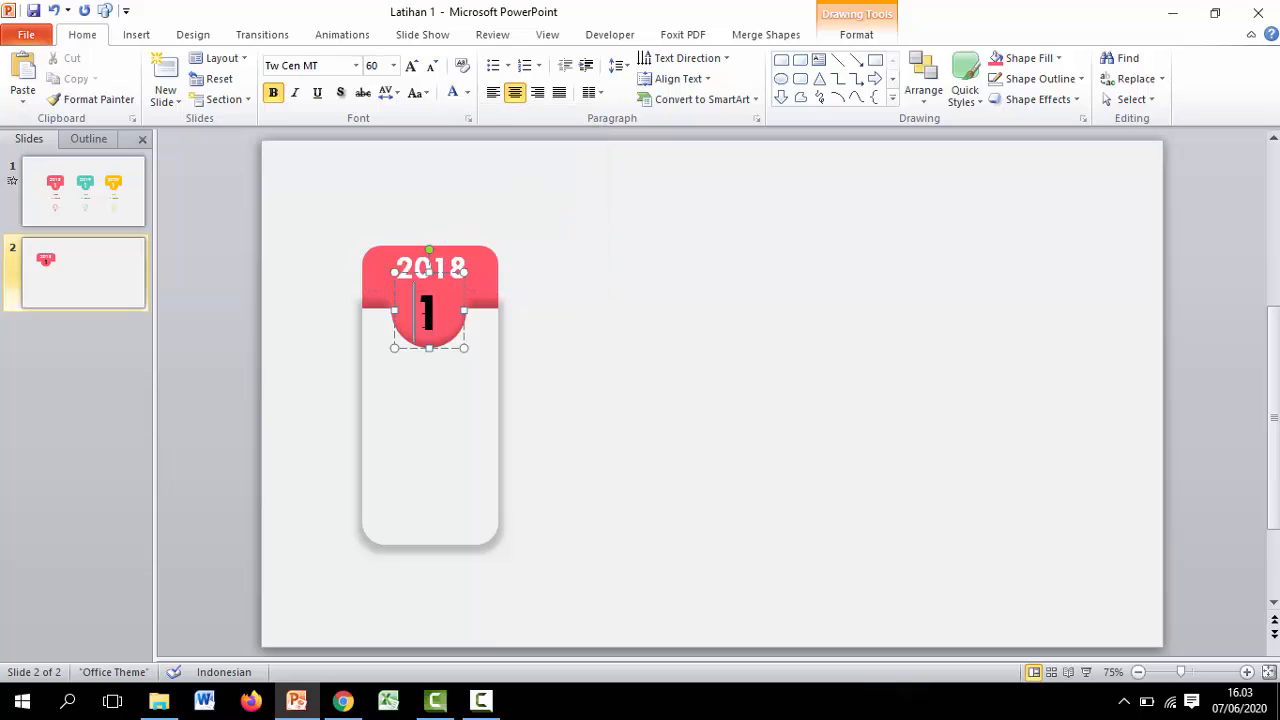
{"action": "left_click", "coordinate": [453, 93]}
{"action": "left_click", "coordinate": [563, 296]}
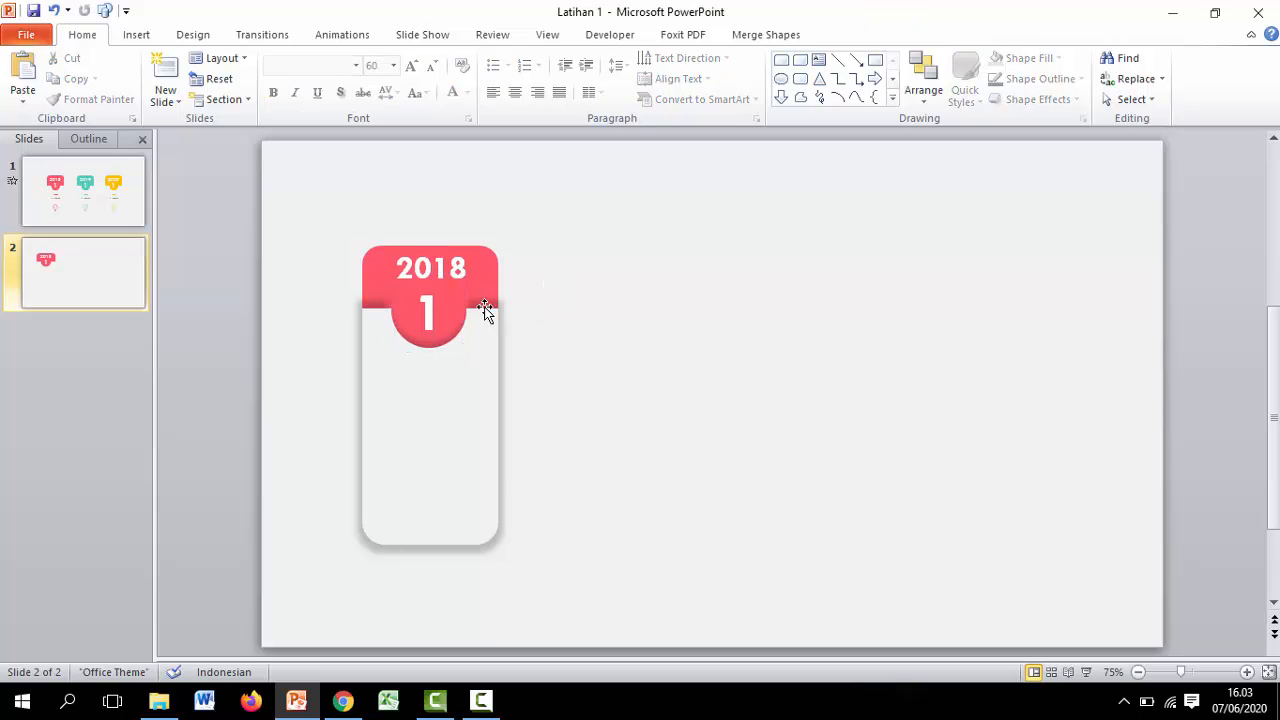
- Add a text box with the centred text JUDUL on the card just below the rose semicircle
{"action": "left_click", "coordinate": [131, 38]}
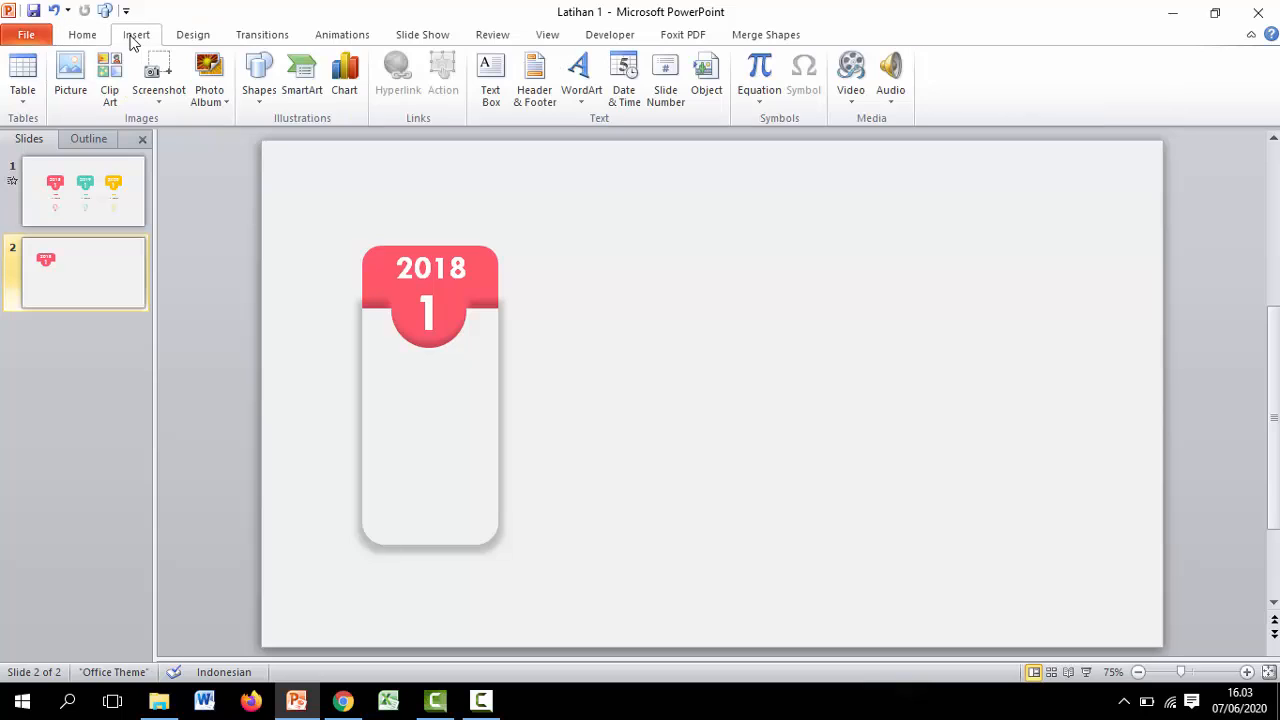
{"action": "left_click", "coordinate": [490, 80]}
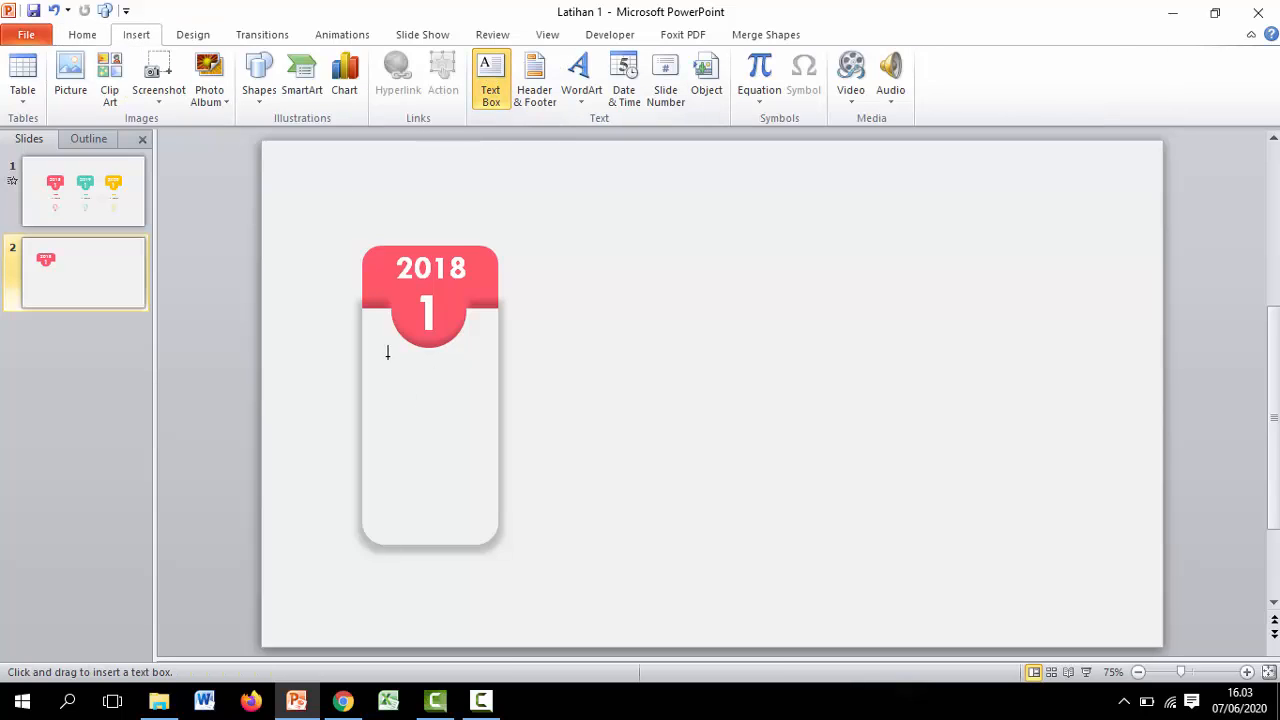
{"action": "left_click_drag", "start_coordinate": [382, 362], "coordinate": [492, 401]}
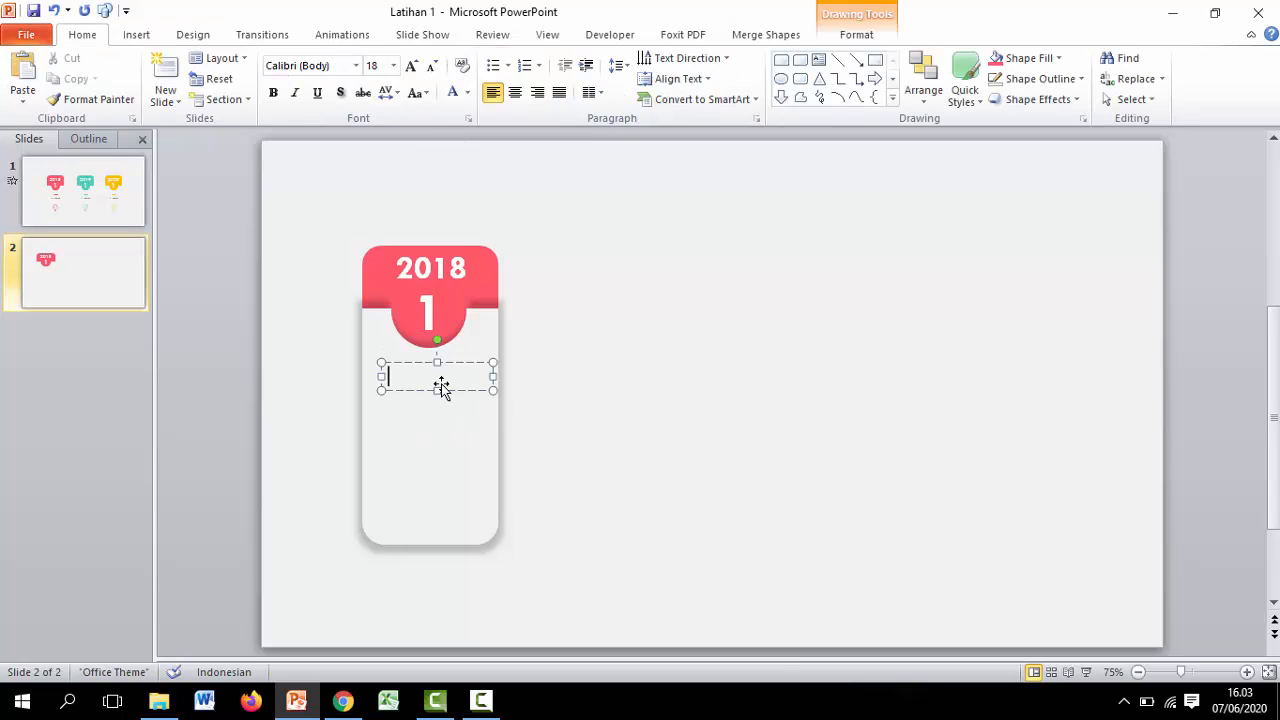
{"action": "left_click", "coordinate": [514, 93]}
{"action": "type", "text": "JUDUKL"}
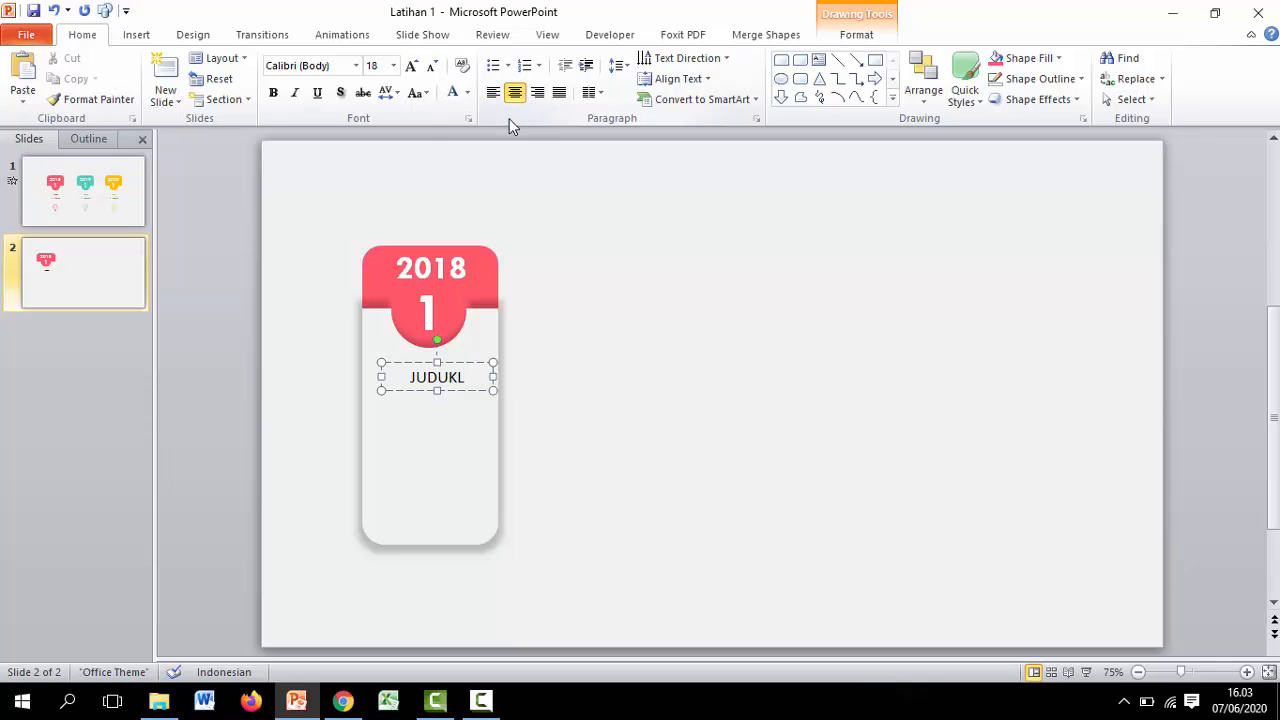
{"action": "key", "text": "BackSpace"}
{"action": "key", "text": "BackSpace"}
{"action": "type", "text": "I"}
{"action": "type", "text": "L"}
- Nudge the JUDUL text box slightly left to centre it on the card
{"action": "left_click", "coordinate": [482, 391]}
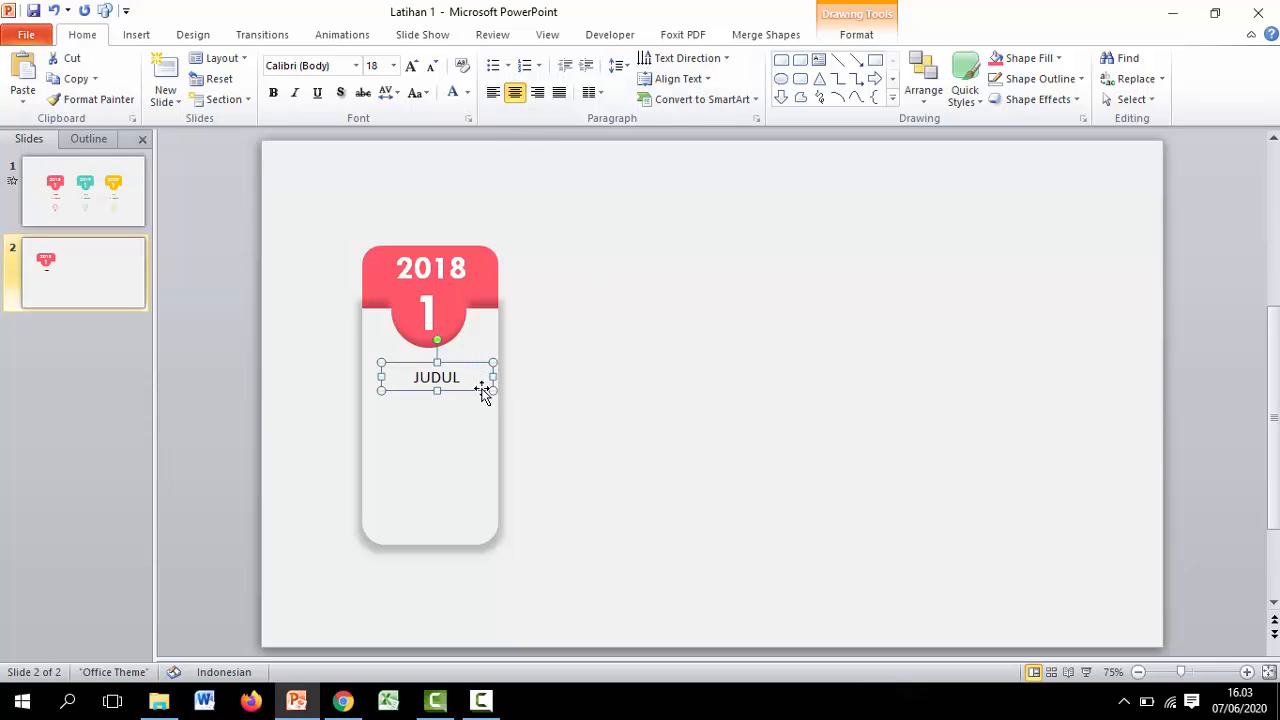
{"action": "key", "text": "ctrl+Left"}
{"action": "key", "text": "ctrl+Left"}
{"action": "key", "text": "ctrl+Left"}
{"action": "key", "text": "ctrl+Left"}
{"action": "key", "text": "ctrl+Left"}
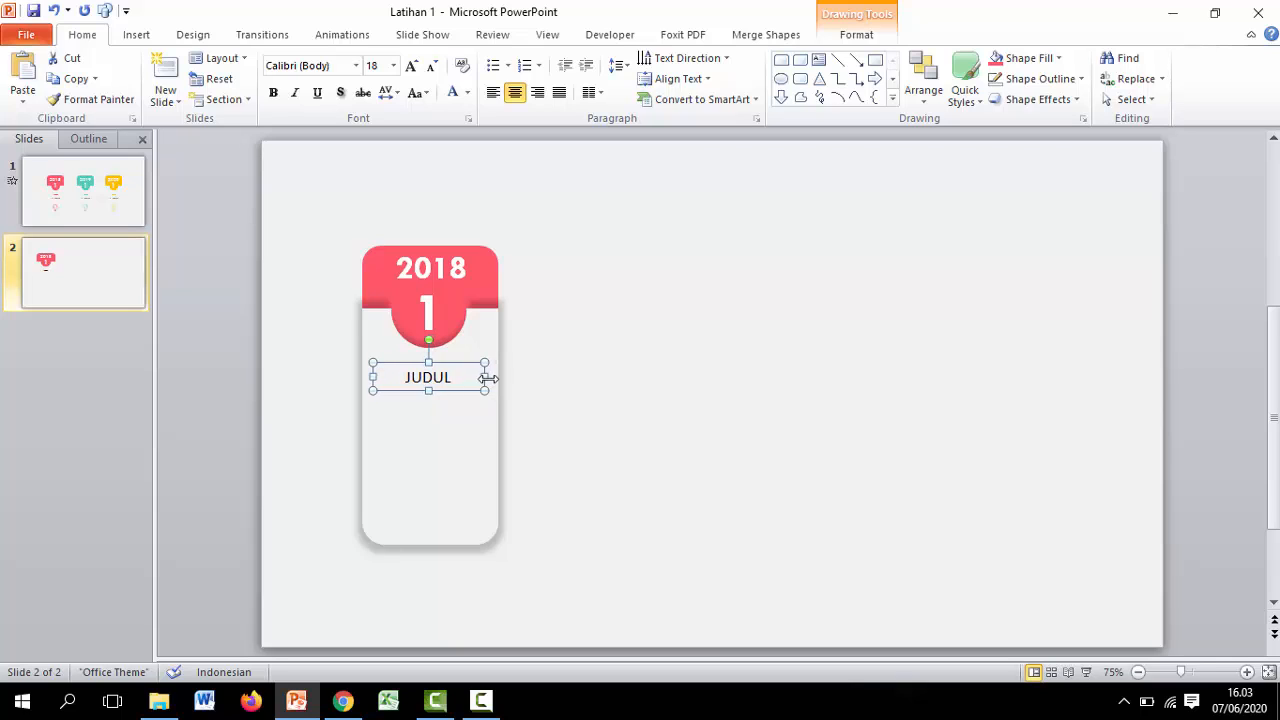
- Format the JUDUL text as bold 18 pt Tw Cen MT in the header's rose colour
{"action": "left_click", "coordinate": [273, 93]}
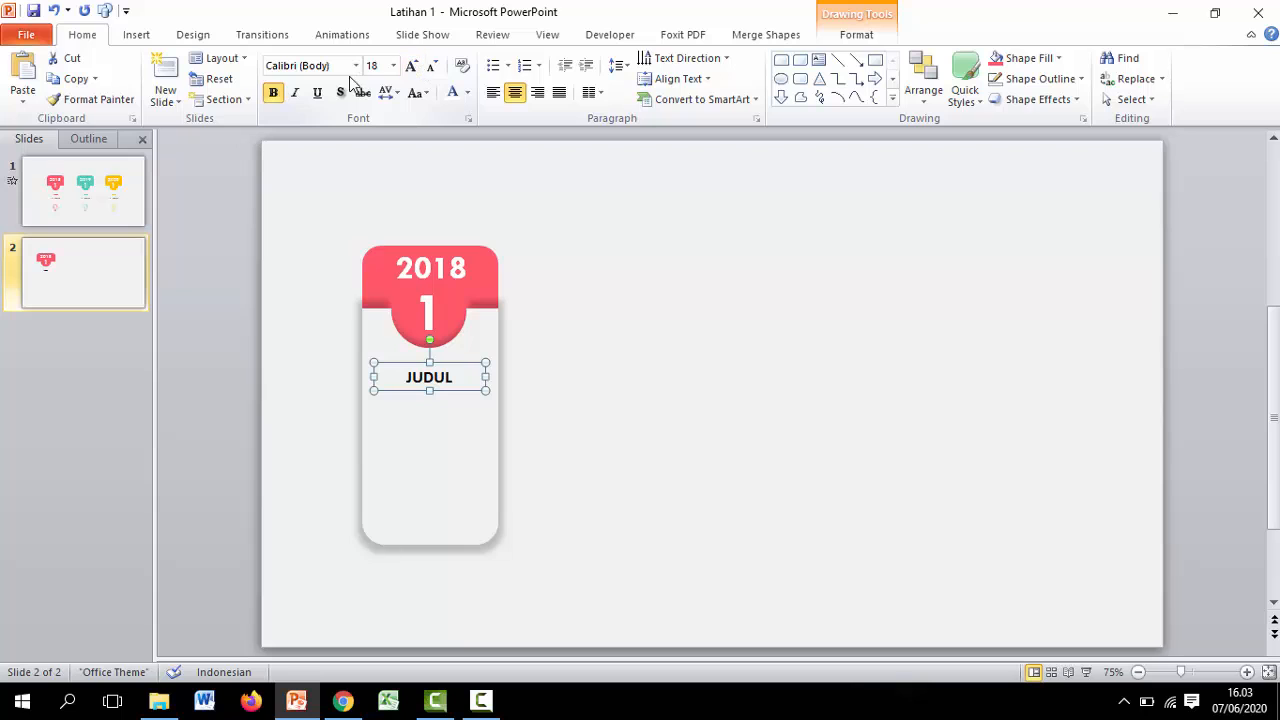
{"action": "left_click", "coordinate": [393, 67]}
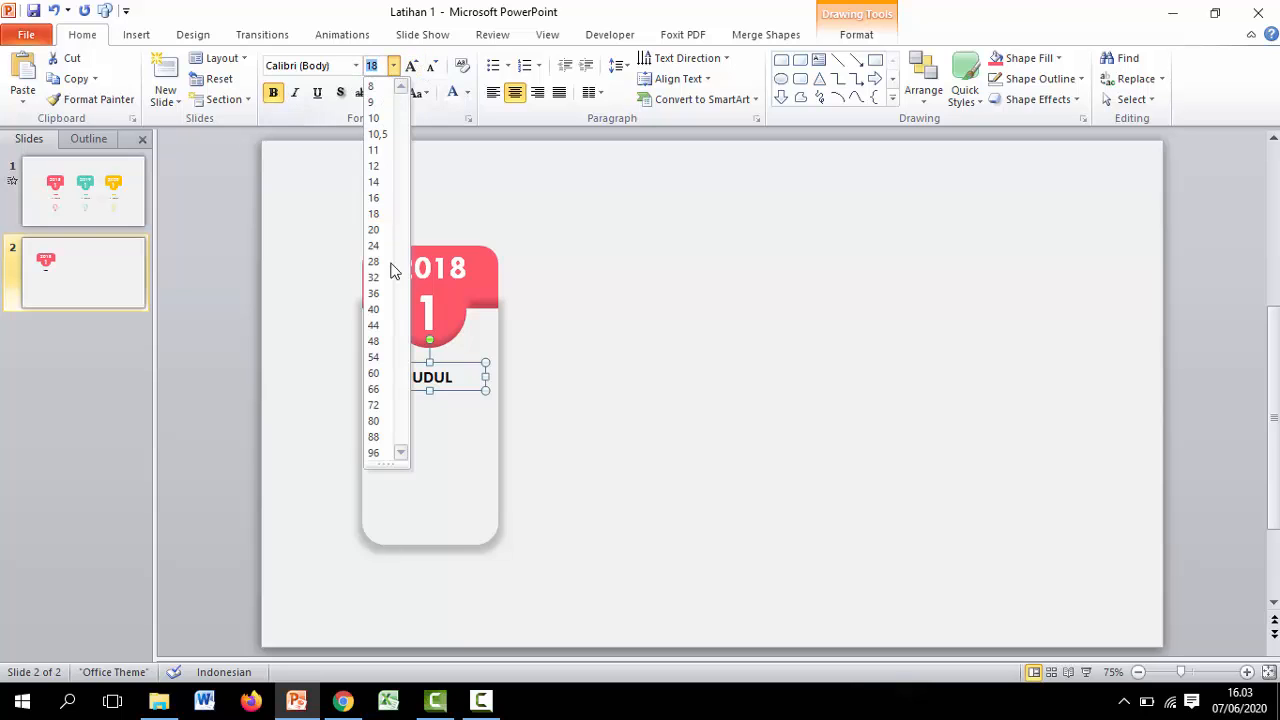
{"action": "left_click", "coordinate": [378, 214]}
{"action": "left_click", "coordinate": [355, 65]}
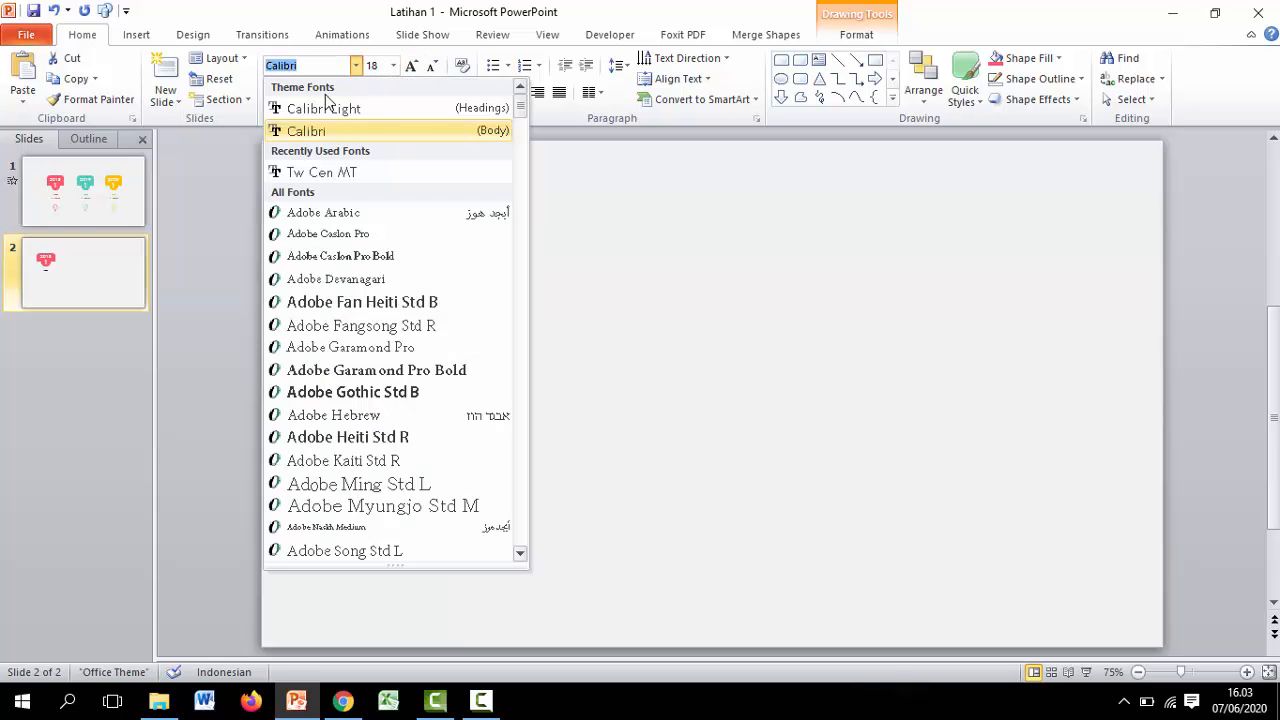
{"action": "left_click", "coordinate": [318, 173]}
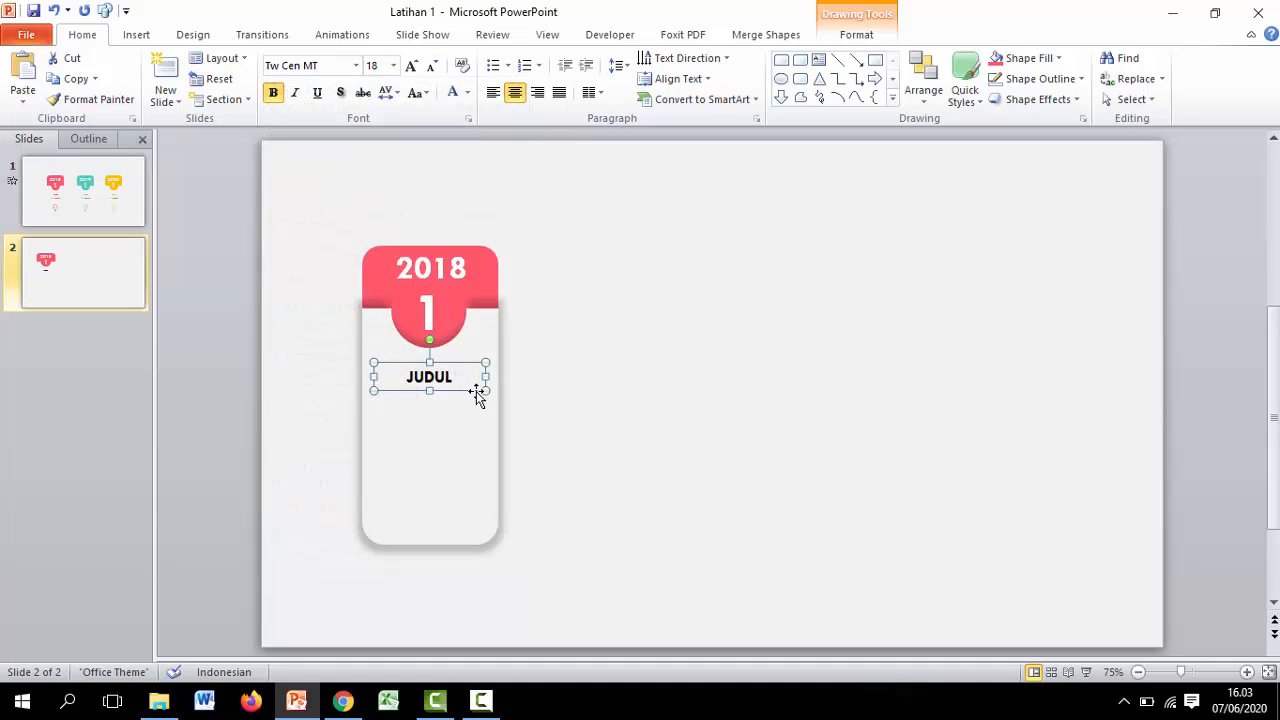
{"action": "left_click", "coordinate": [466, 93]}
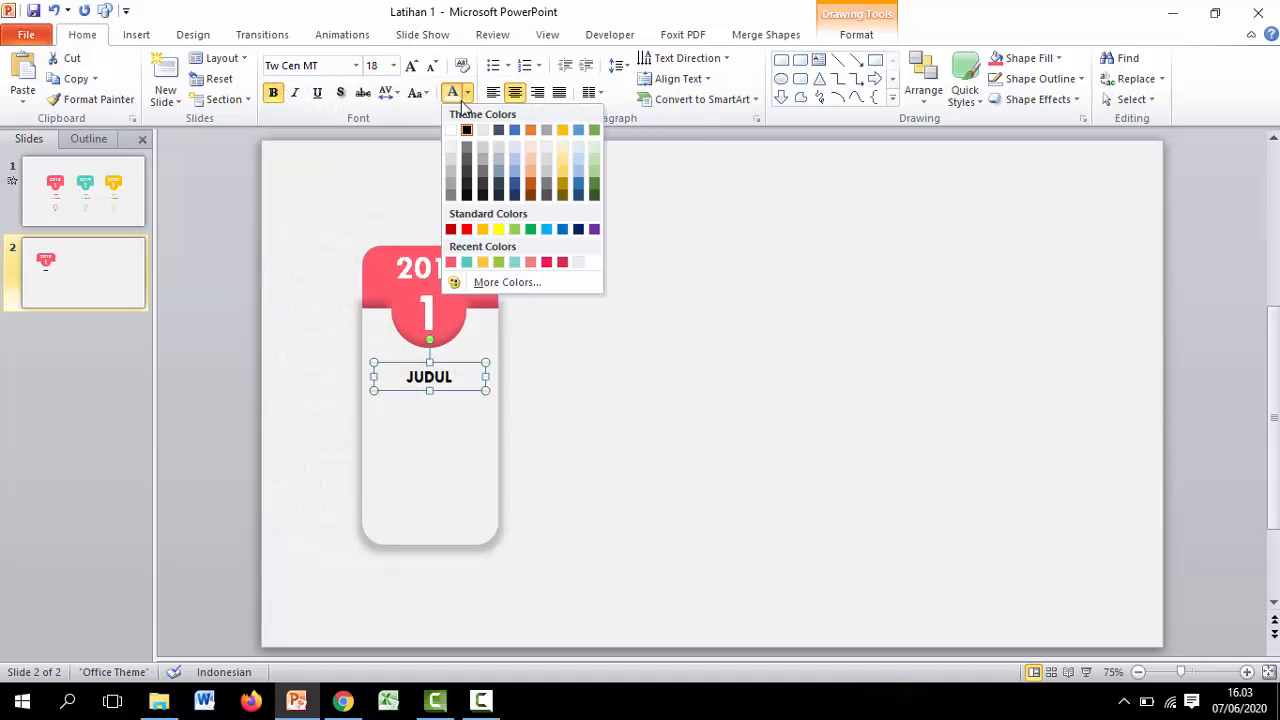
{"action": "left_click", "coordinate": [451, 262]}
{"action": "left_click", "coordinate": [565, 388]}
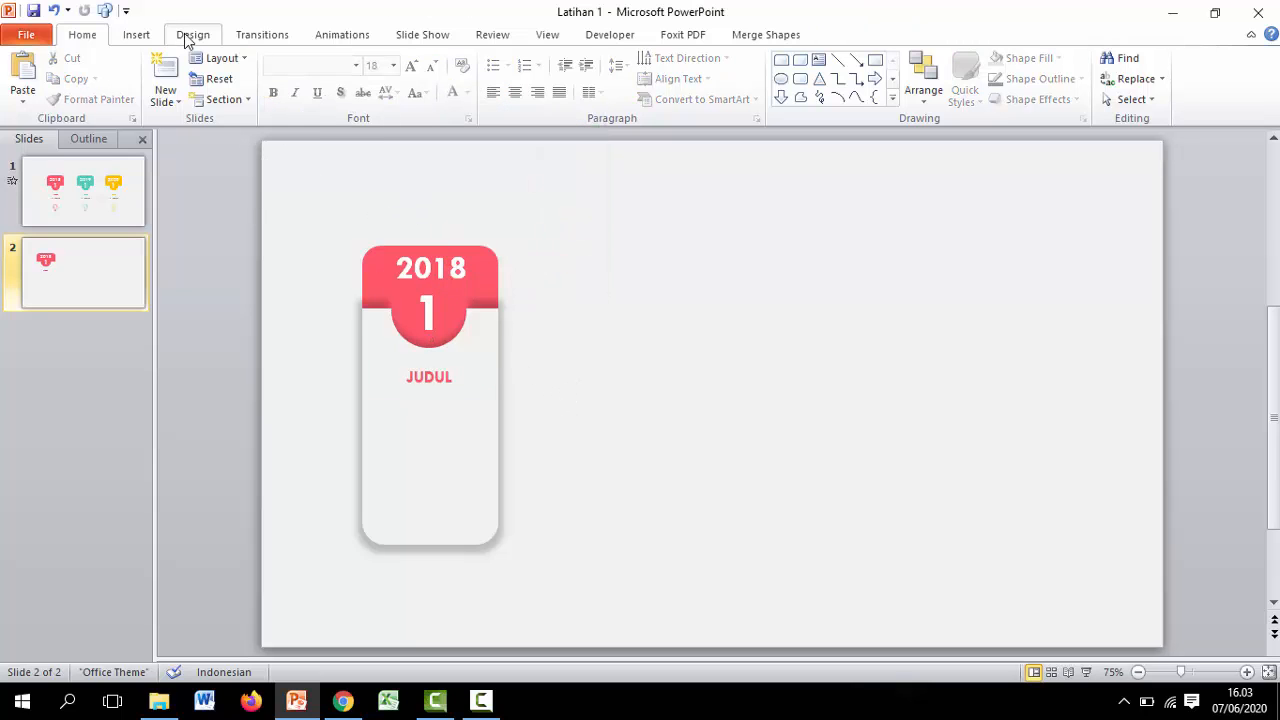
- Add a text box with the centred text Isi Konten on the card below JUDUL
{"action": "left_click", "coordinate": [136, 35]}
{"action": "left_click", "coordinate": [488, 77]}
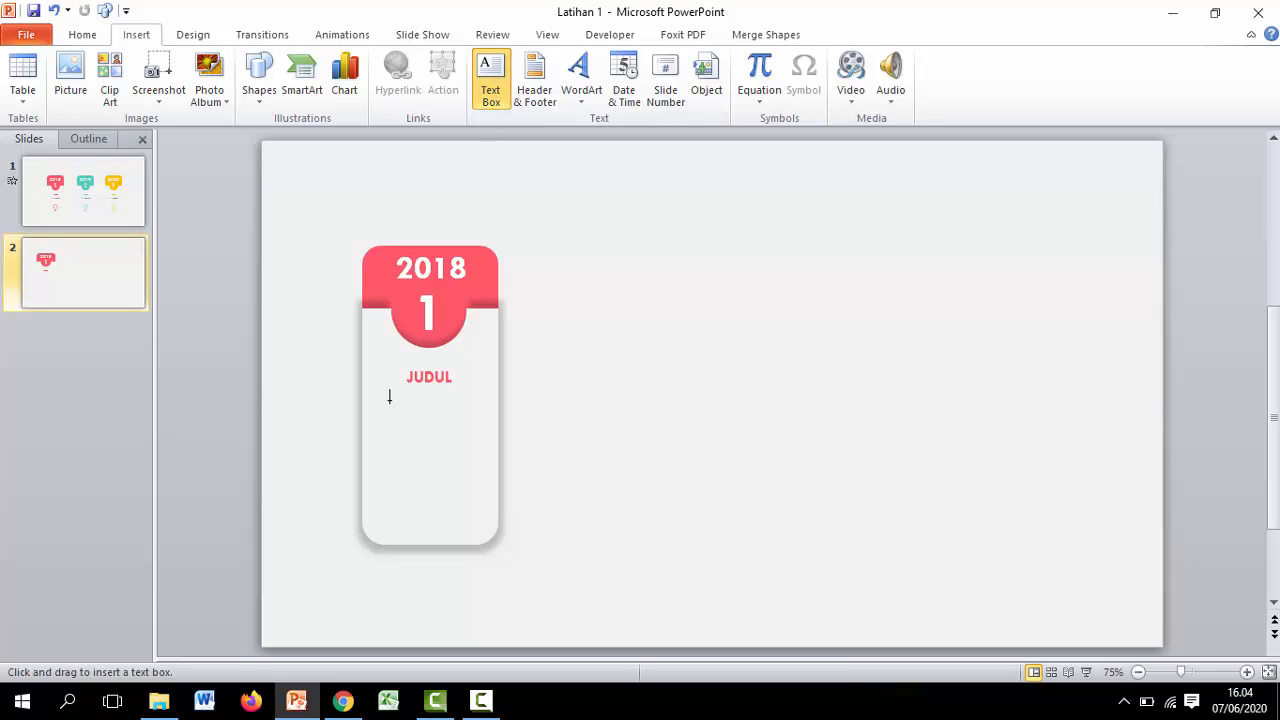
{"action": "left_click_drag", "start_coordinate": [383, 400], "coordinate": [484, 448]}
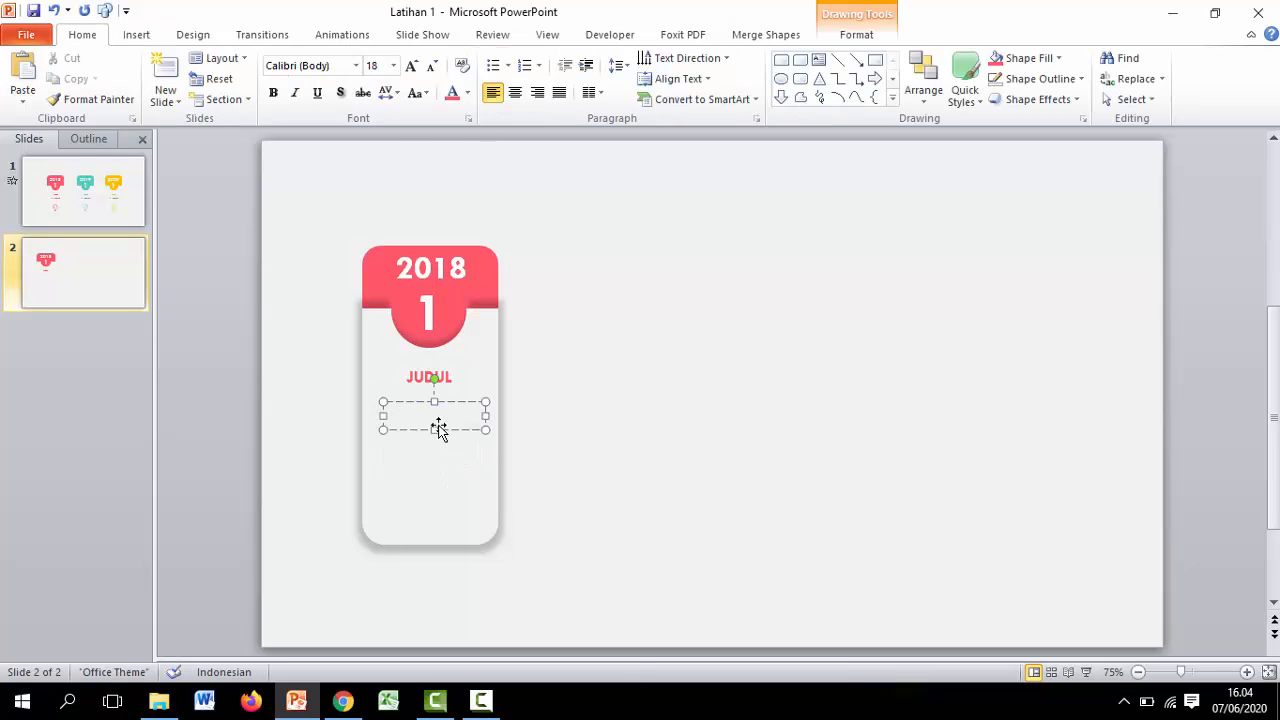
{"action": "left_click", "coordinate": [515, 92]}
{"action": "type", "text": "Isi"}
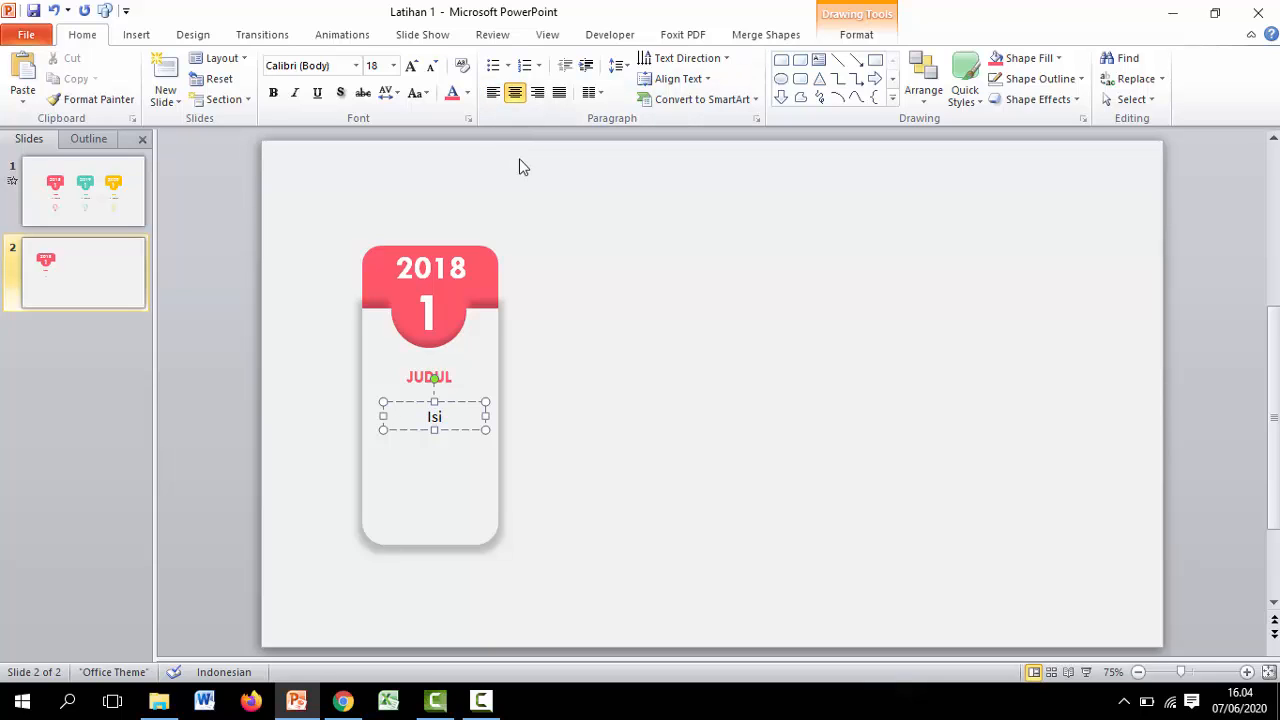
{"action": "type", "text": "KOnten"}
{"action": "key", "text": "BackSpace"}
{"action": "key", "text": "BackSpace"}
{"action": "key", "text": "BackSpace"}
{"action": "key", "text": "BackSpace"}
{"action": "key", "text": "BackSpace"}
{"action": "type", "text": "onten"}
- Format the Isi Konten text as bold 14 pt Tw Cen MT in the darkest grey shade of white
{"action": "left_click", "coordinate": [473, 430]}
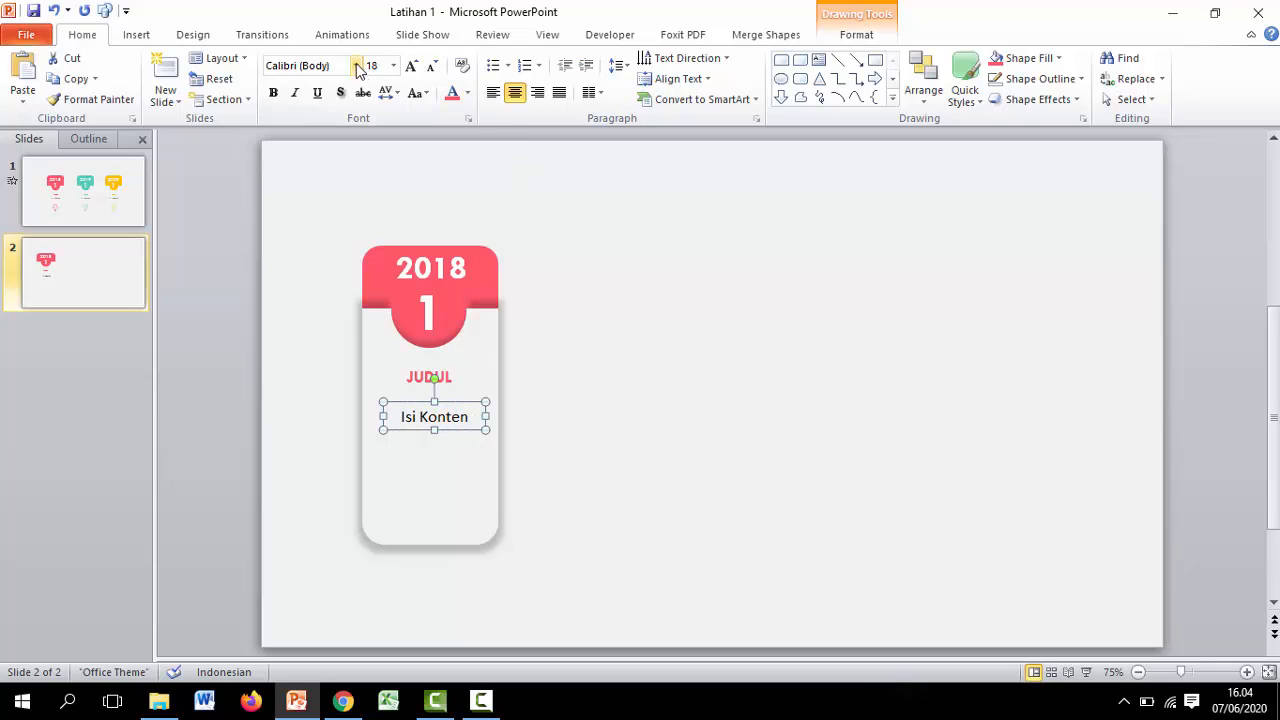
{"action": "left_click", "coordinate": [393, 65]}
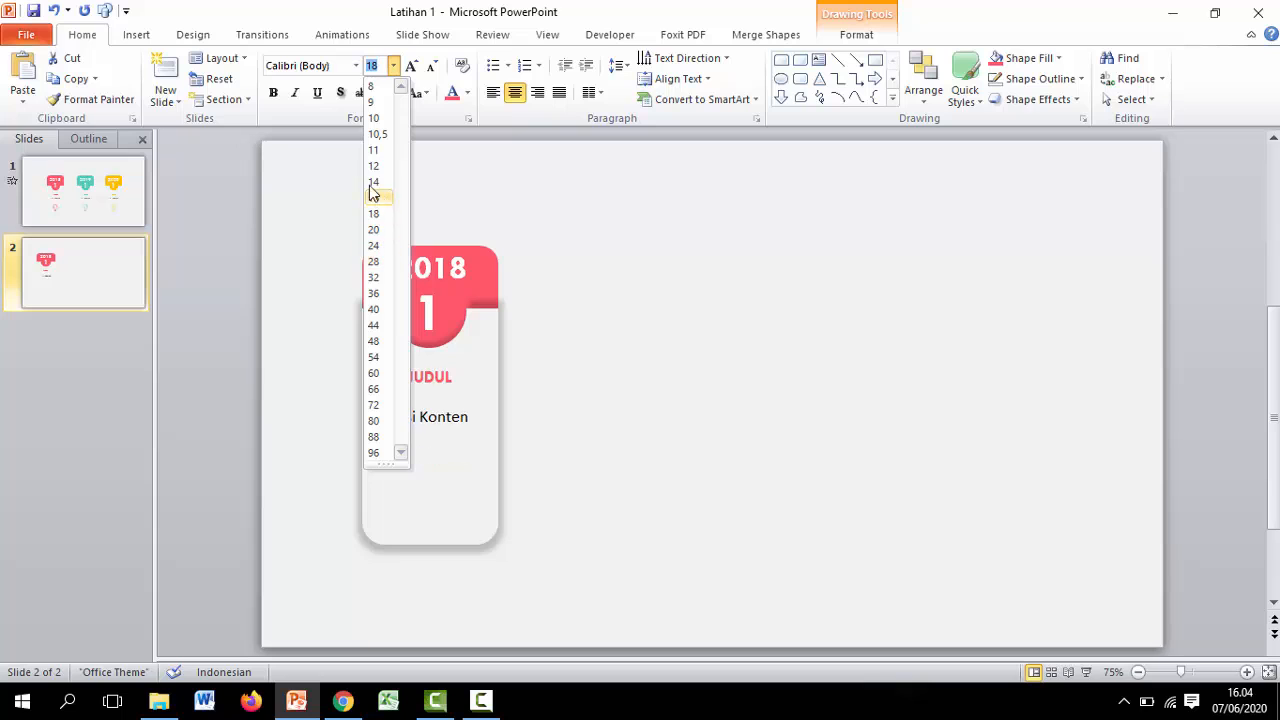
{"action": "left_click", "coordinate": [374, 181]}
{"action": "left_click", "coordinate": [356, 66]}
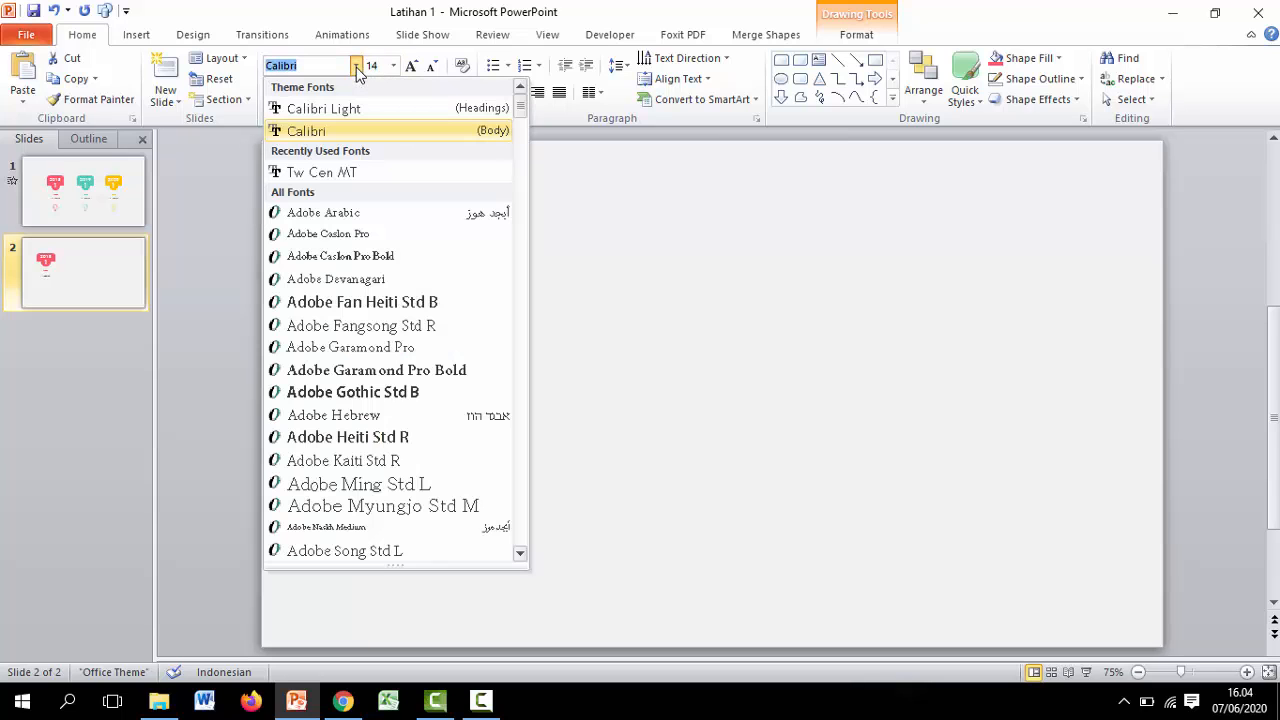
{"action": "left_click", "coordinate": [318, 172]}
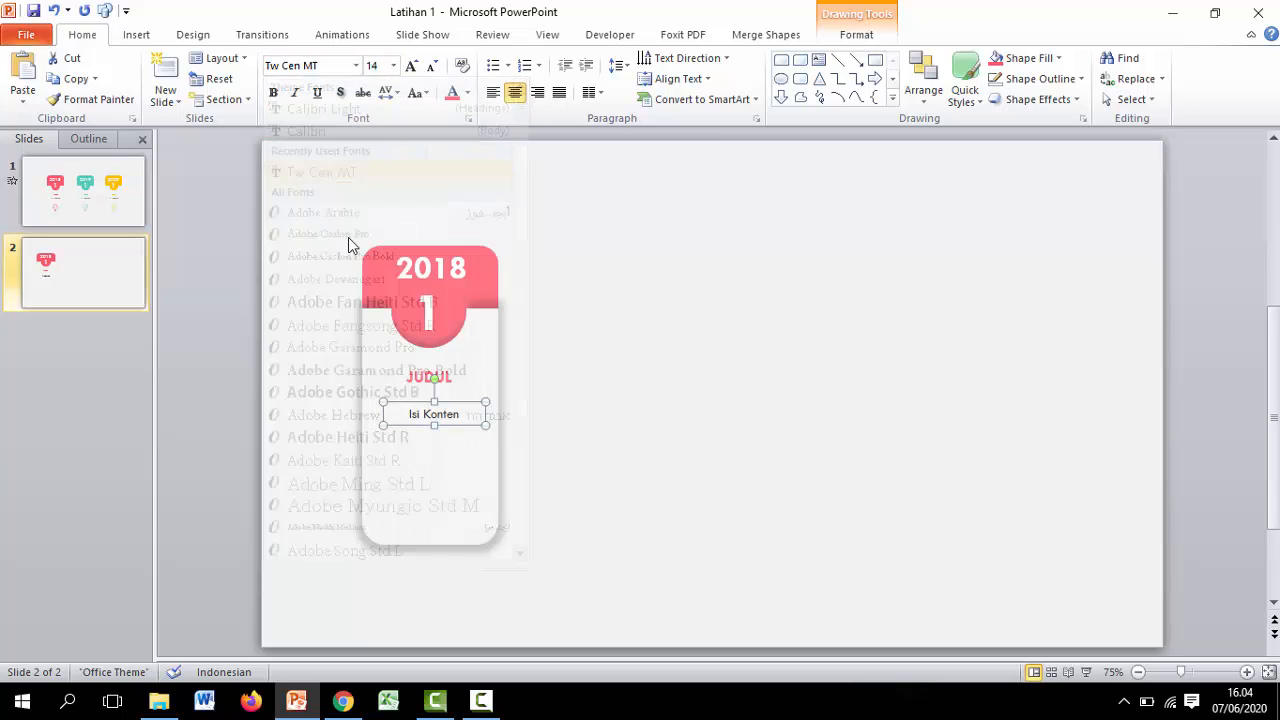
{"action": "left_click", "coordinate": [274, 92]}
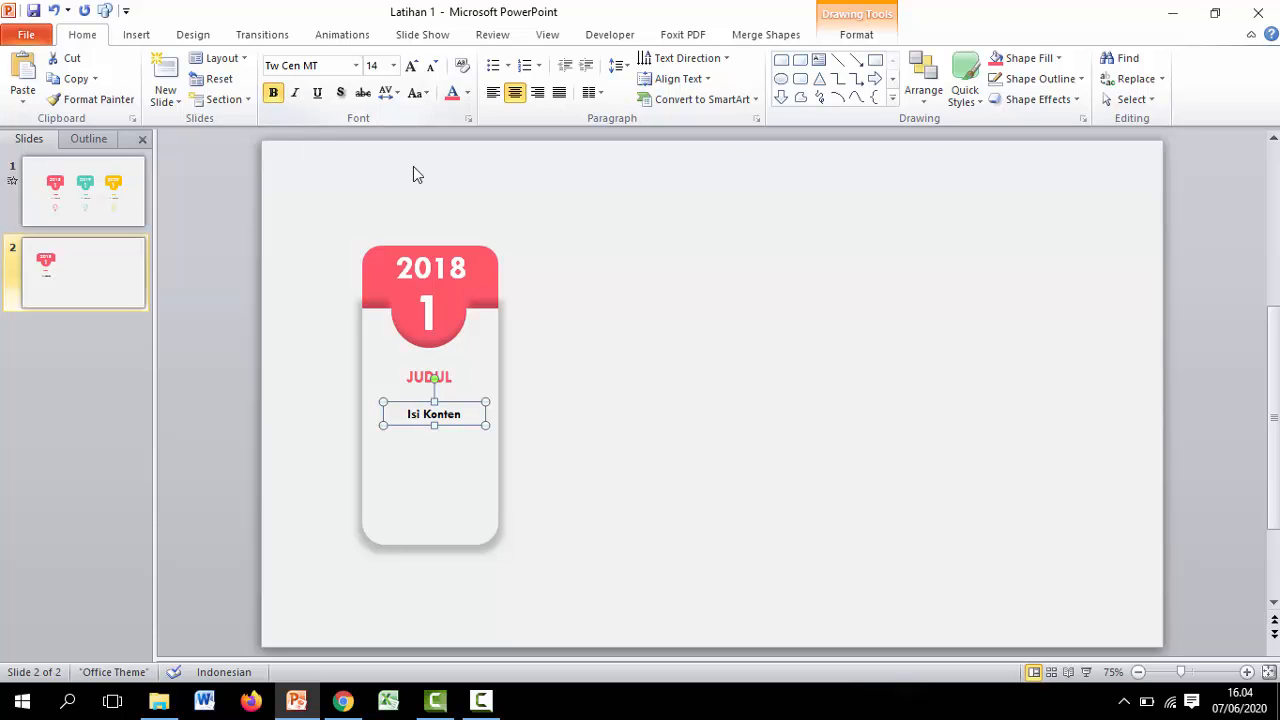
{"action": "left_click", "coordinate": [467, 92]}
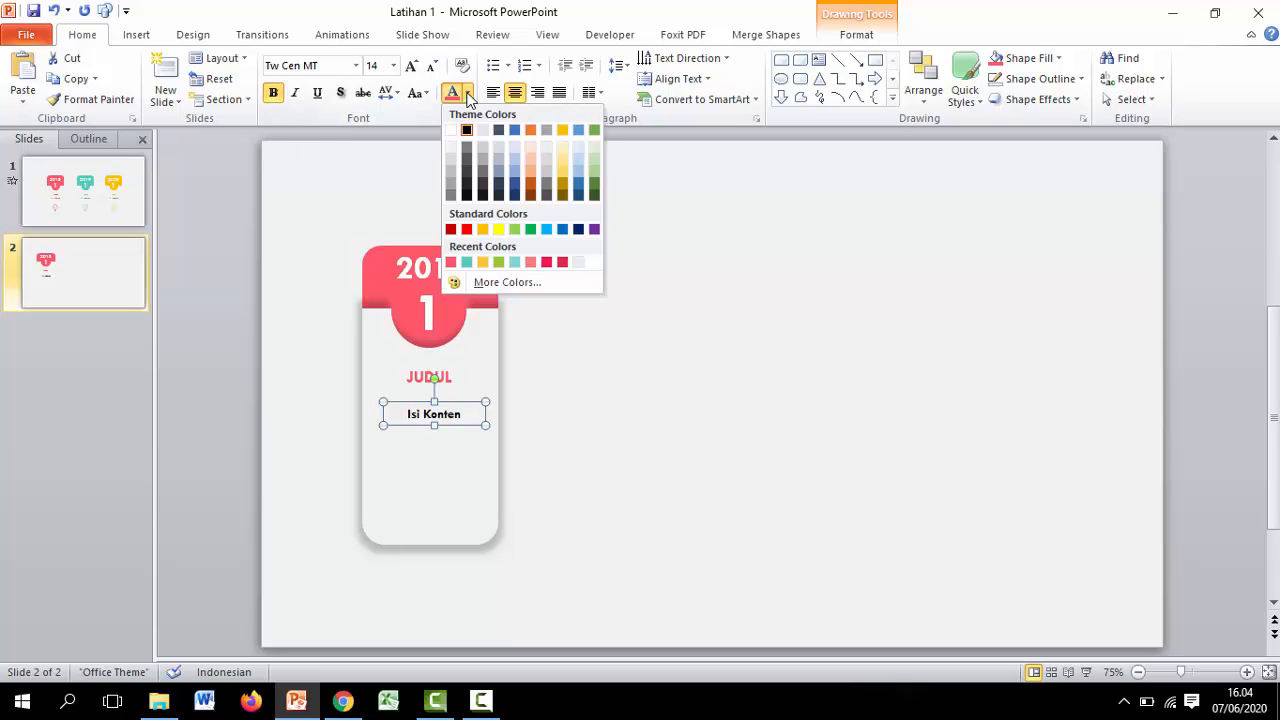
{"action": "left_click", "coordinate": [452, 196]}
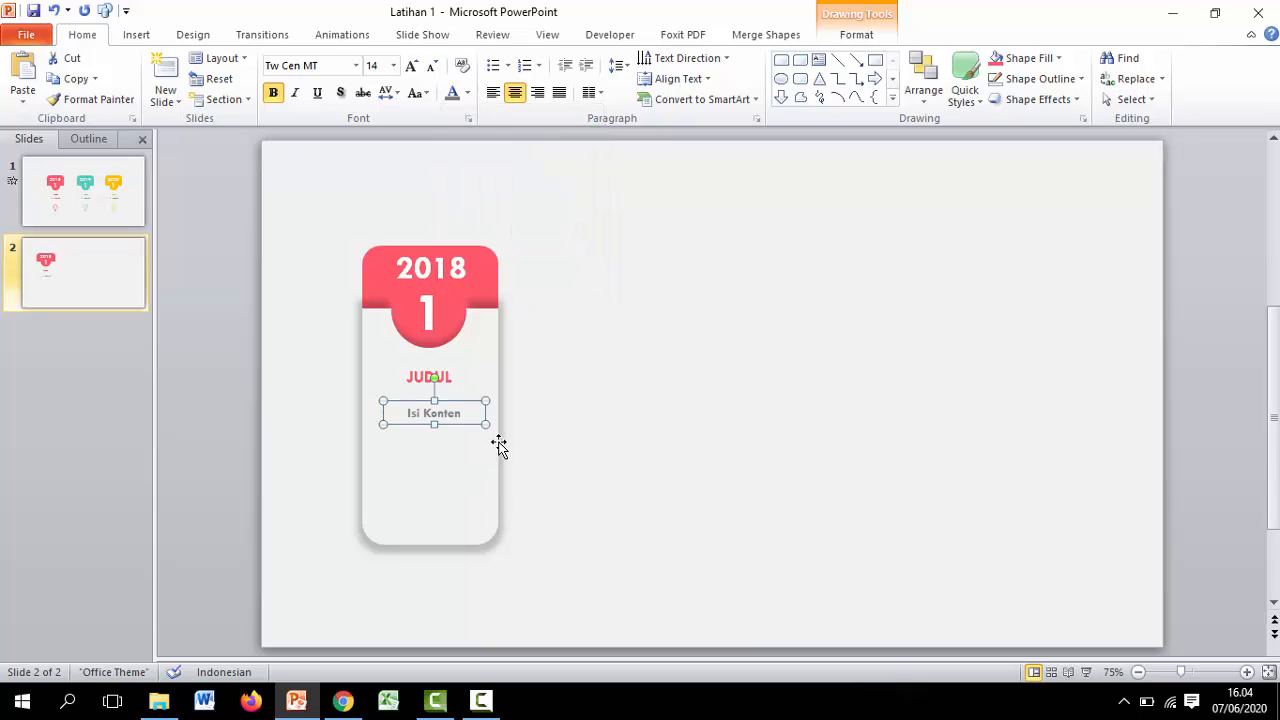
- Nudge the Isi Konten text box up close beneath JUDUL and slightly left to centre it on the card
{"action": "key", "text": "Up"}
{"action": "key", "text": "Up"}
{"action": "key", "text": "Up"}
{"action": "key", "text": "Up"}
{"action": "key", "text": "Up"}
{"action": "key", "text": "Left"}
{"action": "key", "text": "Left"}
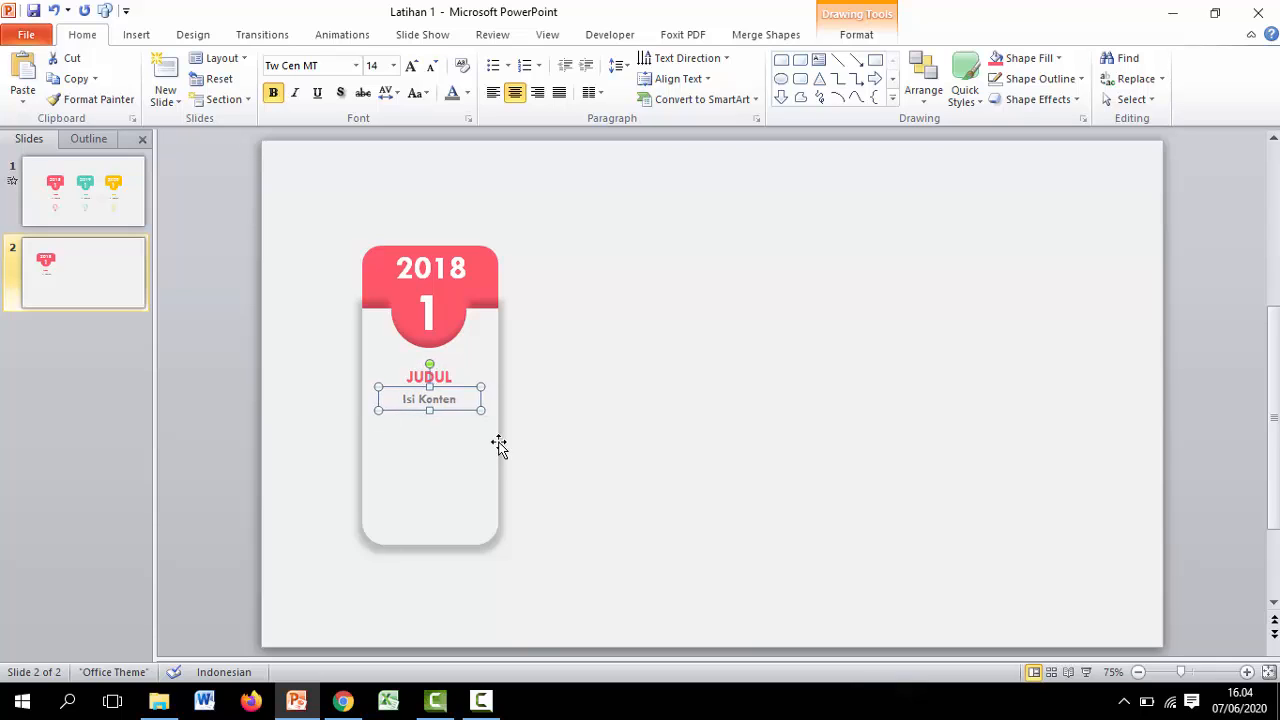
- Nudge the Isi Konten text box slightly to the right on the card
{"action": "key", "text": "Right"}
{"action": "left_click", "coordinate": [560, 446]}
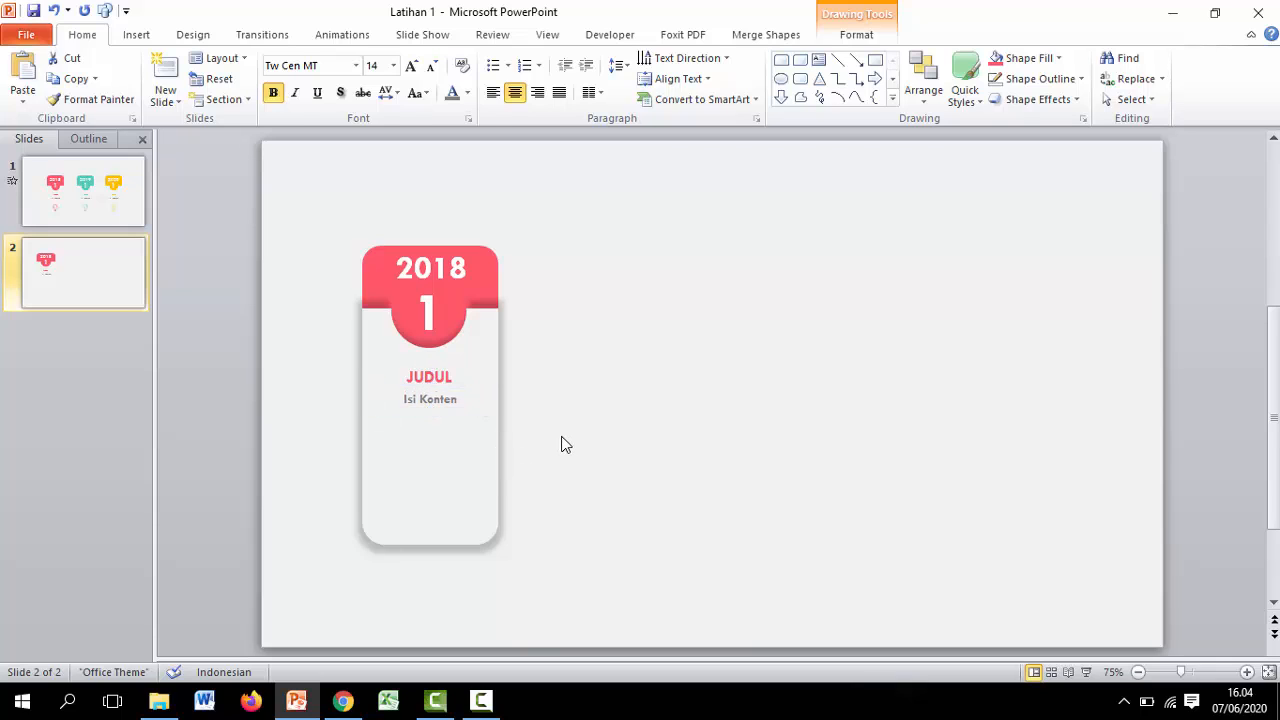
- Insert the rose light bulb picture from the Desktop and shrink it to about 2.37 by 2.03 cm, centred near the card's lower edge
{"action": "left_click", "coordinate": [134, 36]}
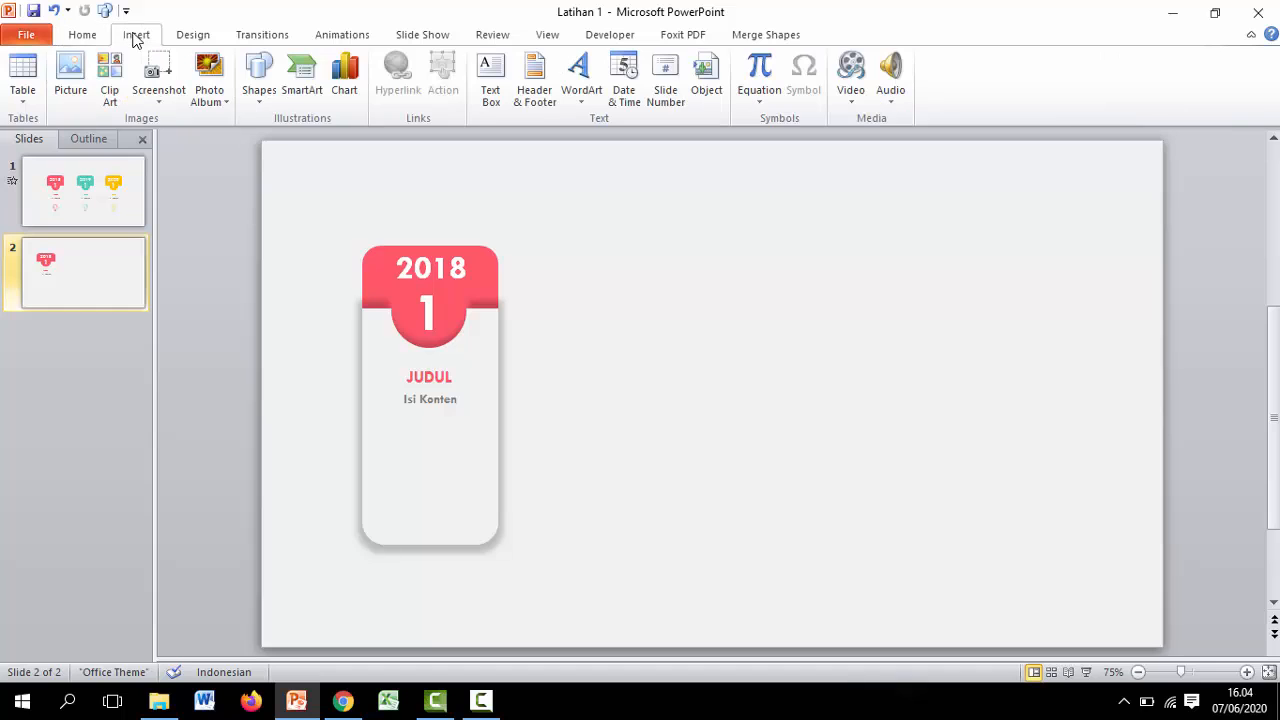
{"action": "left_click", "coordinate": [76, 66]}
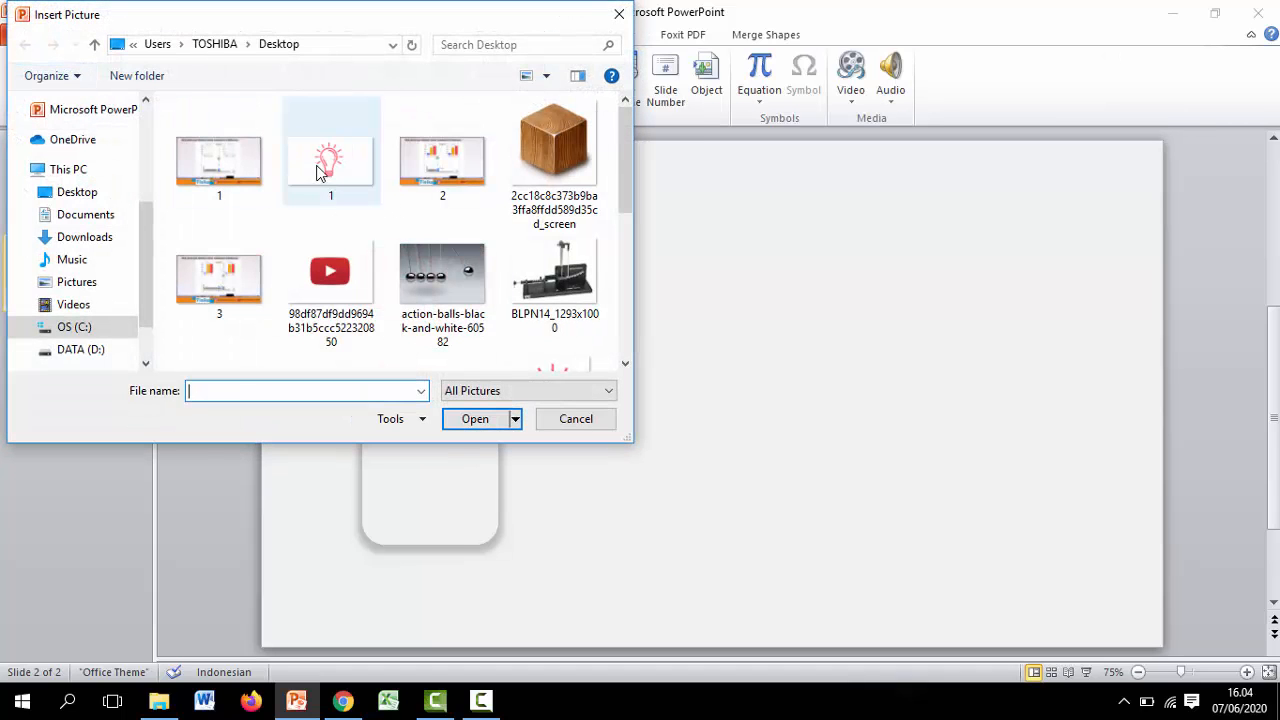
{"action": "scroll", "coordinate": [334, 337], "scroll_direction": "down", "scroll_amount": 5}
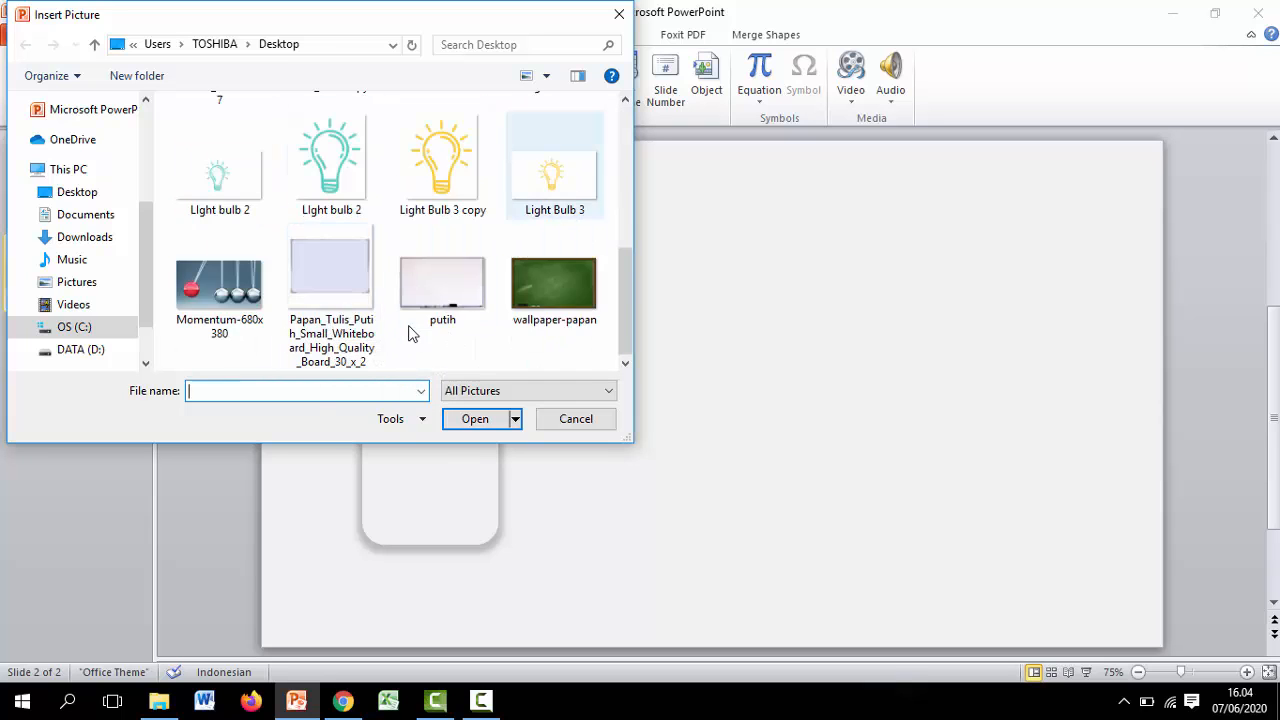
{"action": "scroll", "coordinate": [409, 329], "scroll_direction": "up", "scroll_amount": 5}
{"action": "scroll", "coordinate": [432, 330], "scroll_direction": "down", "scroll_amount": 2}
{"action": "double_click", "coordinate": [543, 290]}
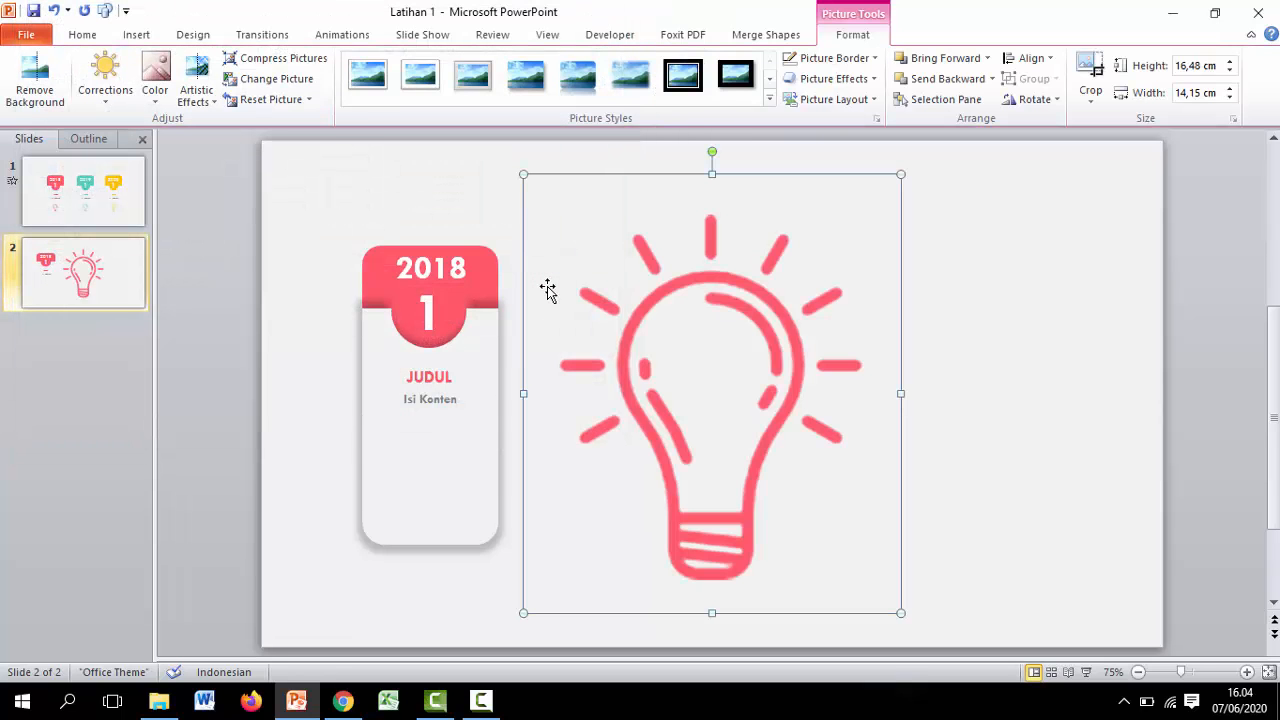
{"action": "left_click_drag", "start_coordinate": [523, 174], "coordinate": [437, 504]}
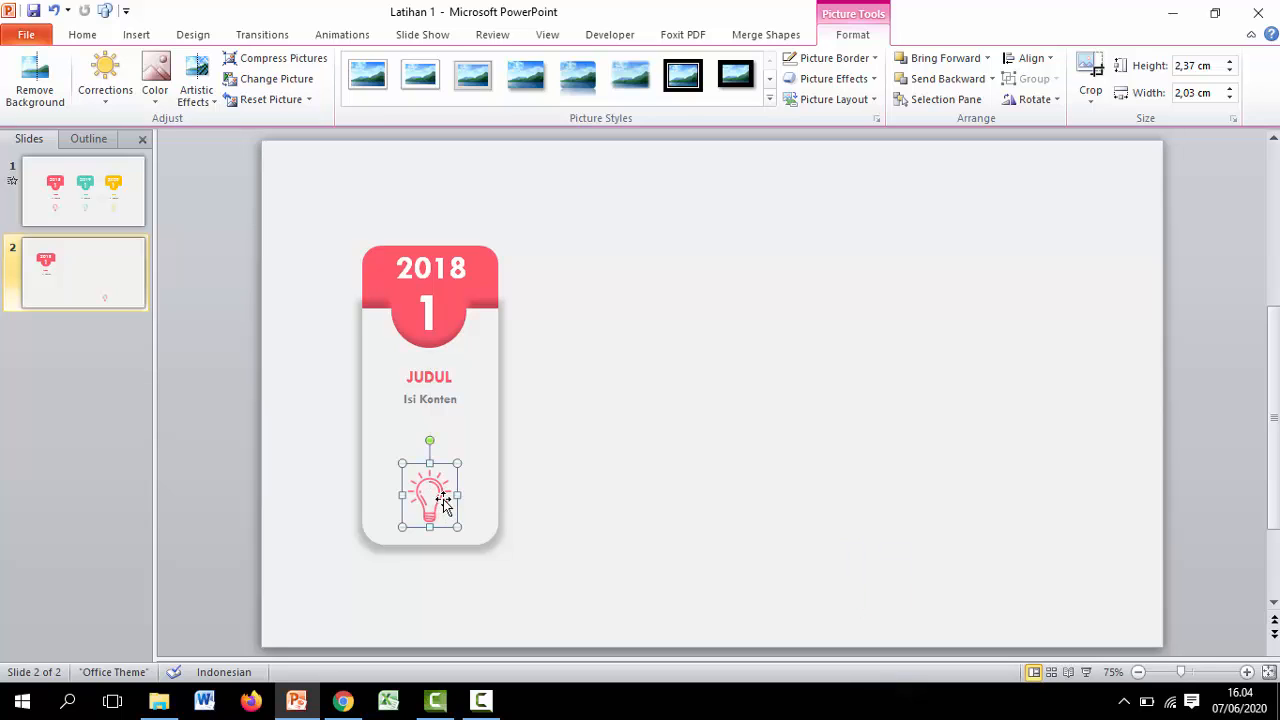
{"action": "left_click", "coordinate": [600, 475]}
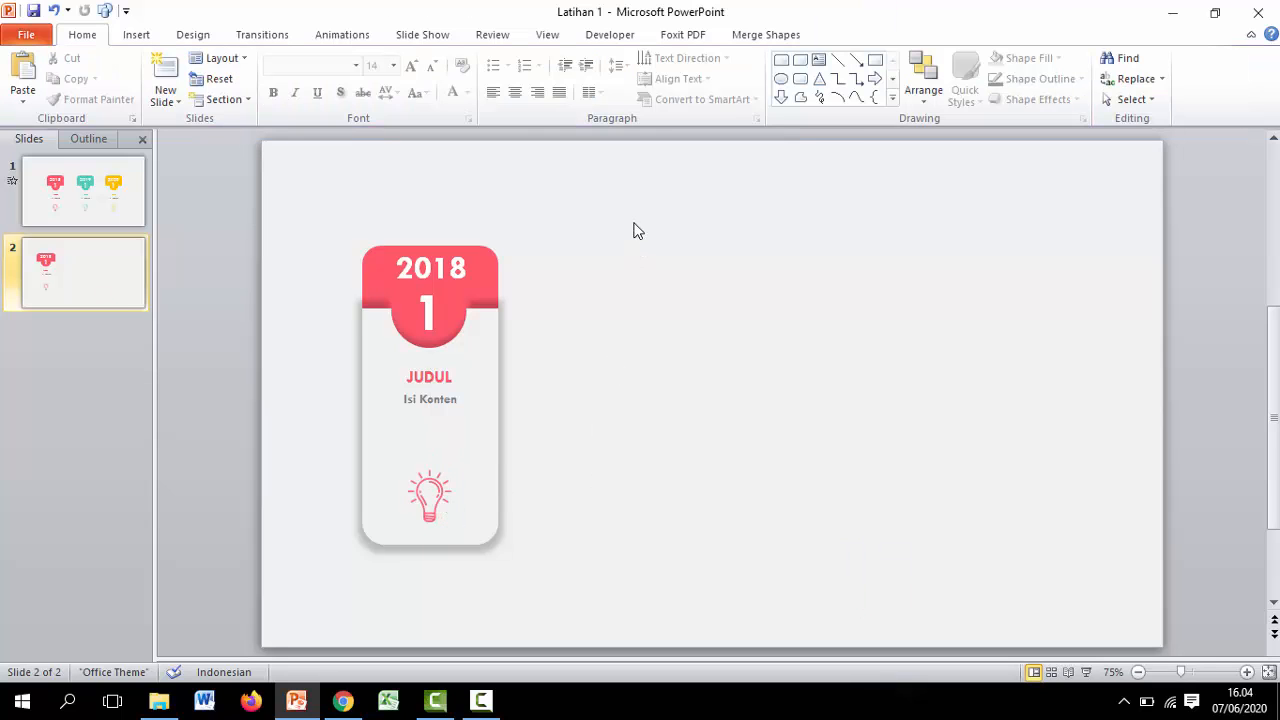
- Add a Float In entrance to the card's lower body, starting After Previous with a duration of 00,50
{"action": "left_click", "coordinate": [486, 459]}
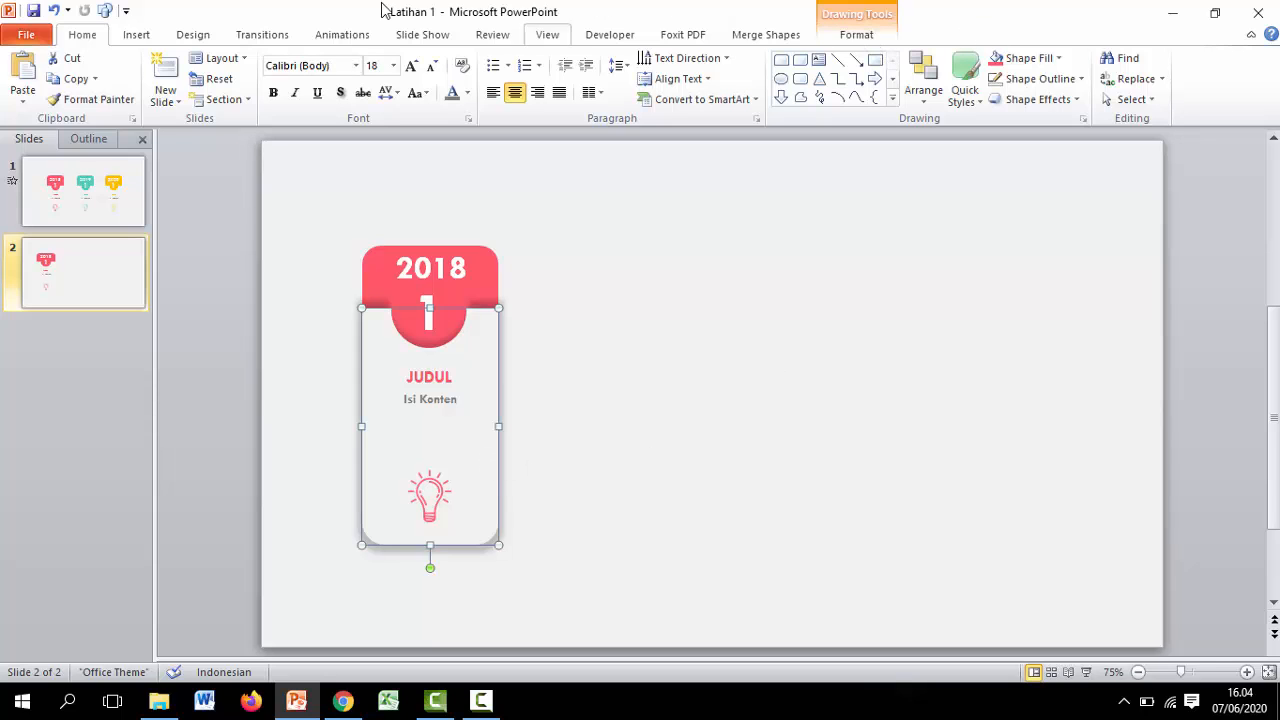
{"action": "left_click", "coordinate": [340, 37]}
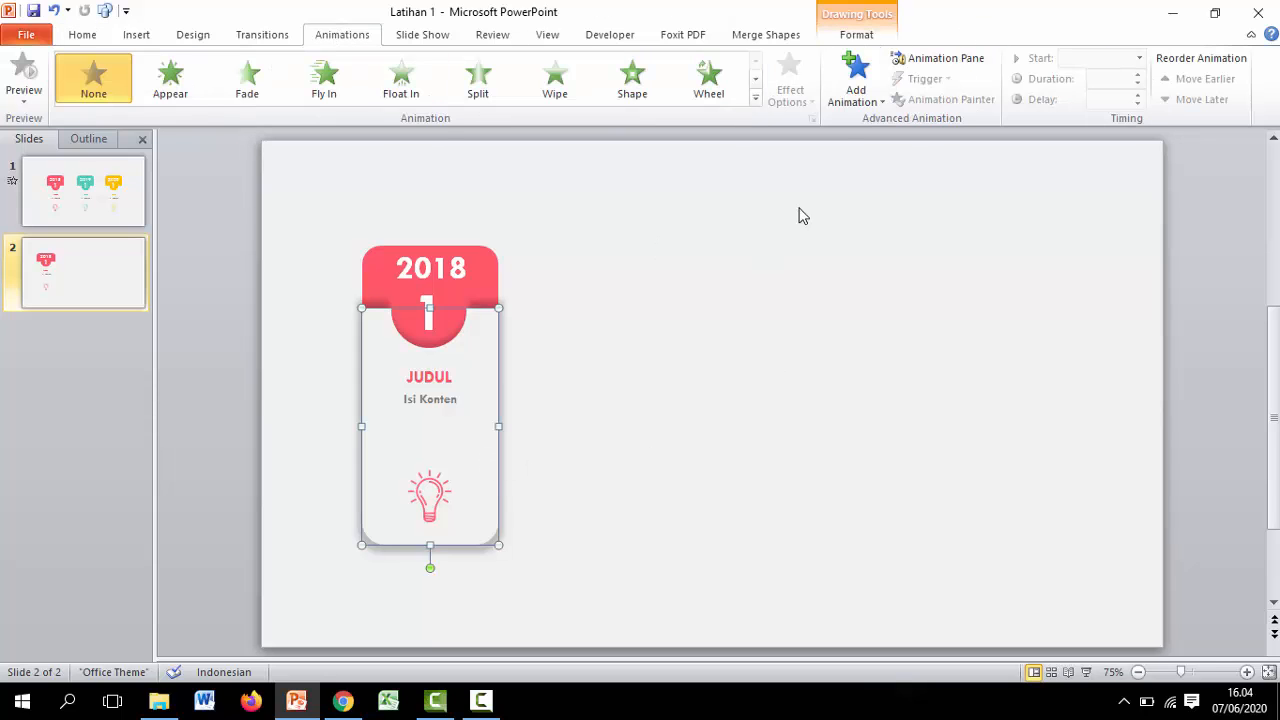
{"action": "left_click", "coordinate": [857, 85]}
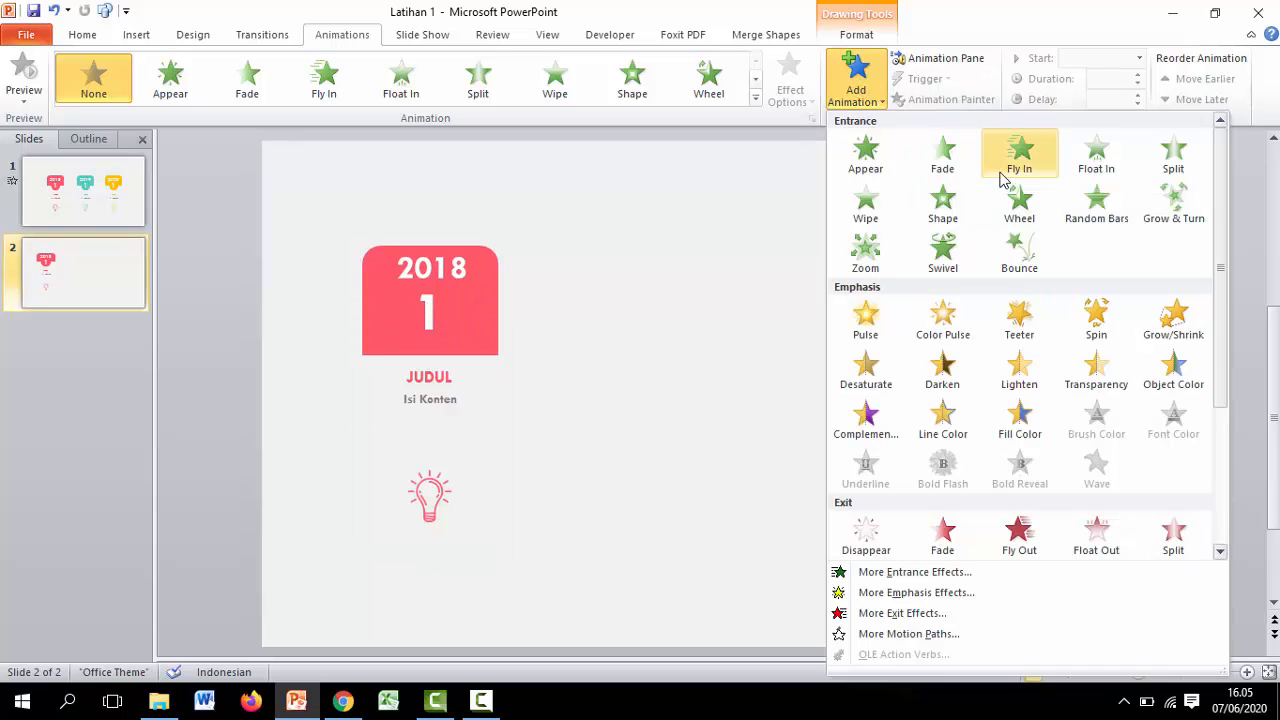
{"action": "left_click", "coordinate": [1097, 155]}
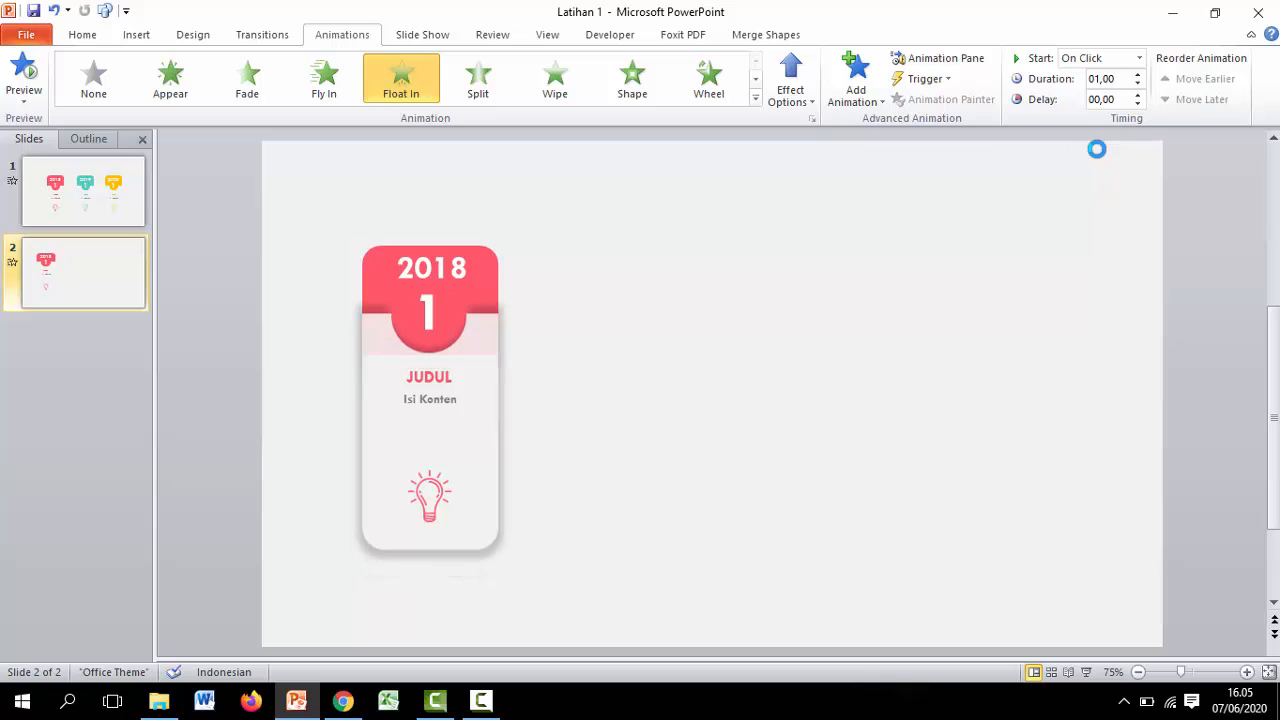
{"action": "left_click", "coordinate": [1138, 58]}
{"action": "left_click", "coordinate": [1090, 111]}
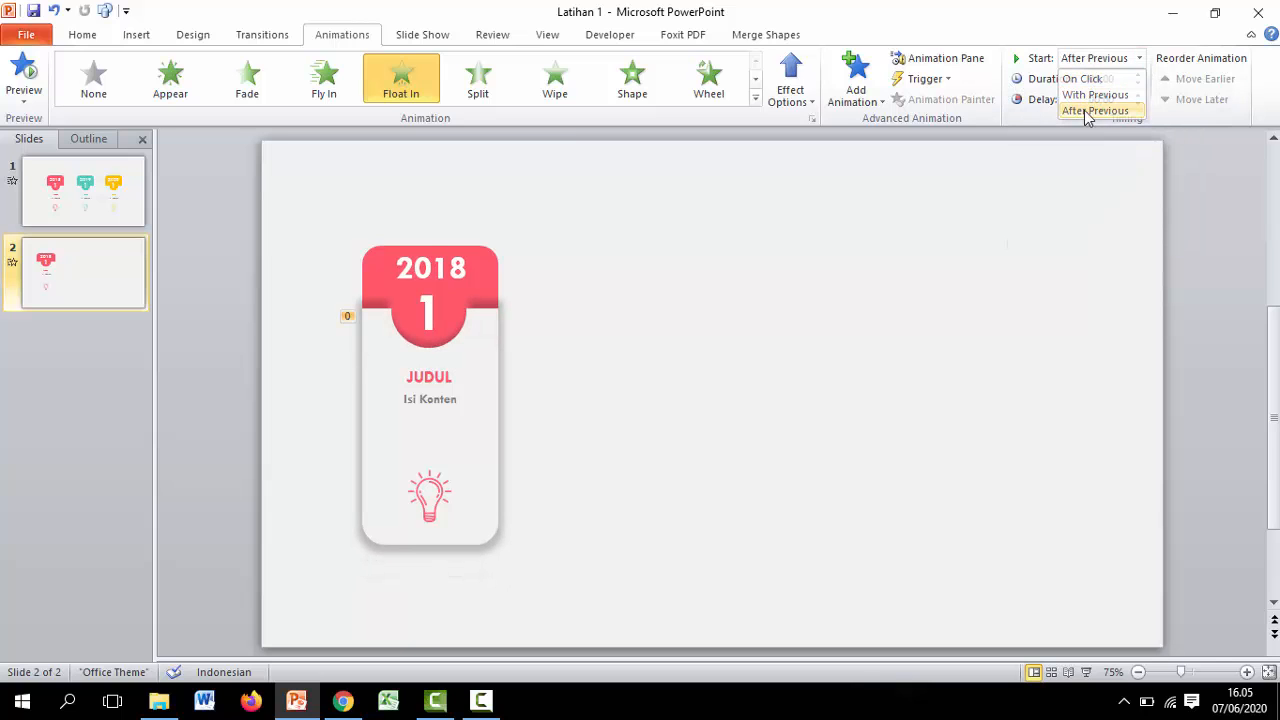
{"action": "left_click", "coordinate": [1123, 80]}
{"action": "type", "text": "00,5"}
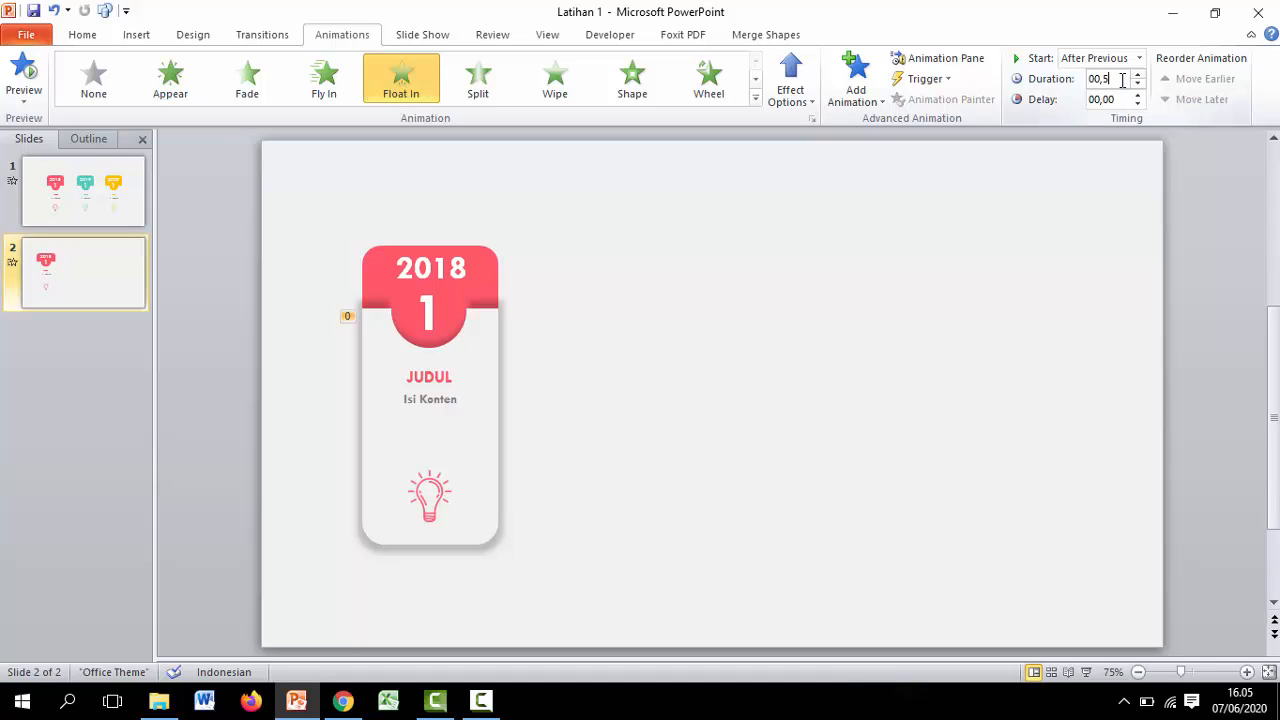
{"action": "type", "text": "0"}
- Add a Float In entrance to the rose header shape, starting After Previous with a duration of 00,50
{"action": "left_click", "coordinate": [495, 285]}
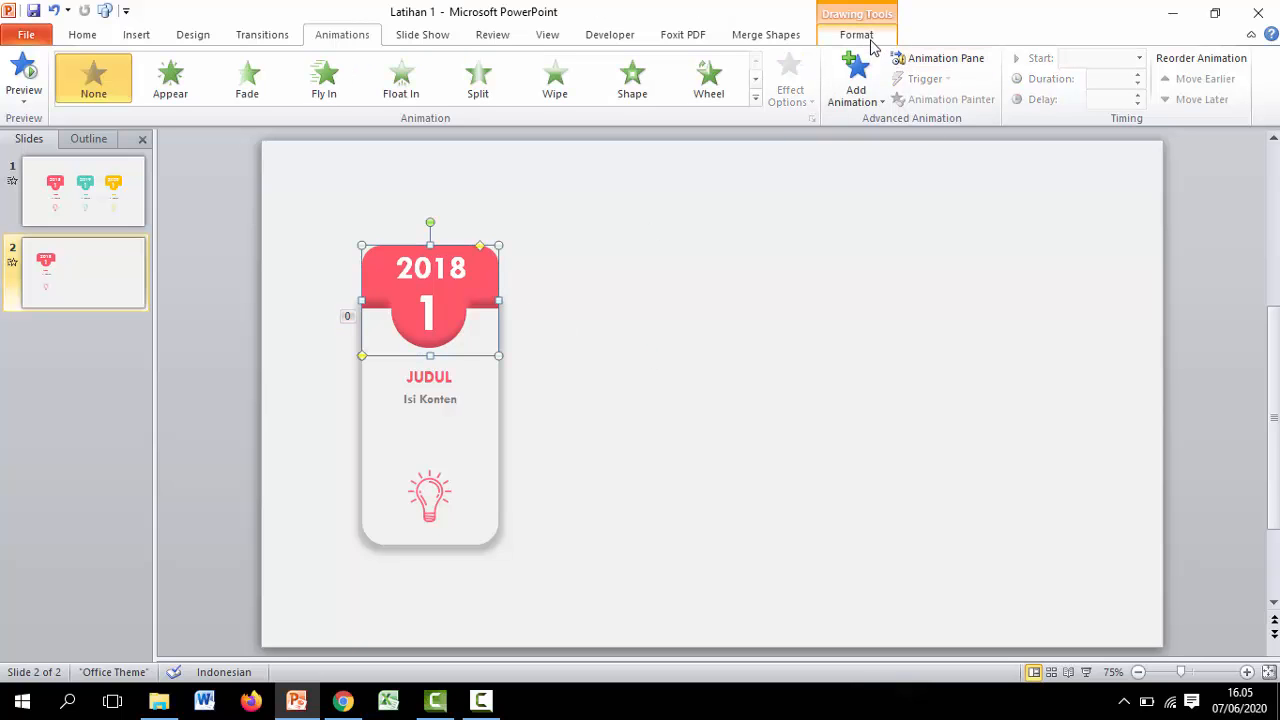
{"action": "left_click", "coordinate": [858, 80]}
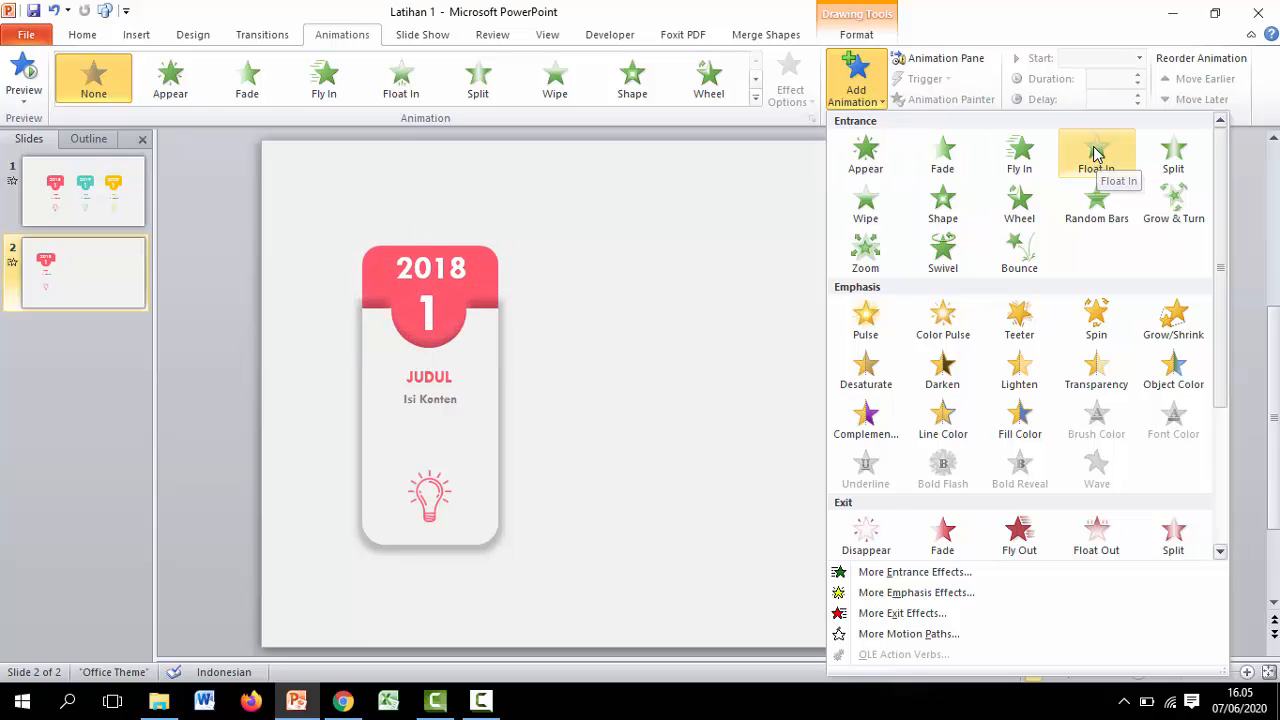
{"action": "left_click", "coordinate": [1097, 155]}
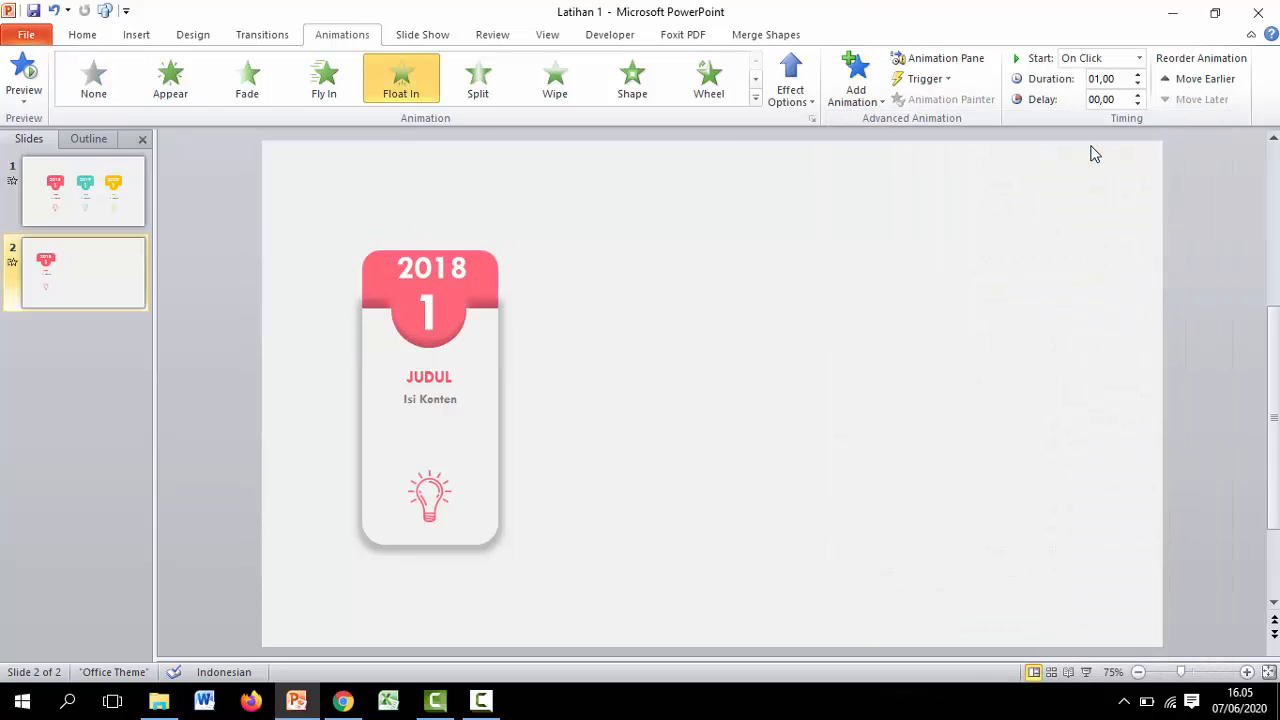
{"action": "left_click", "coordinate": [1113, 61]}
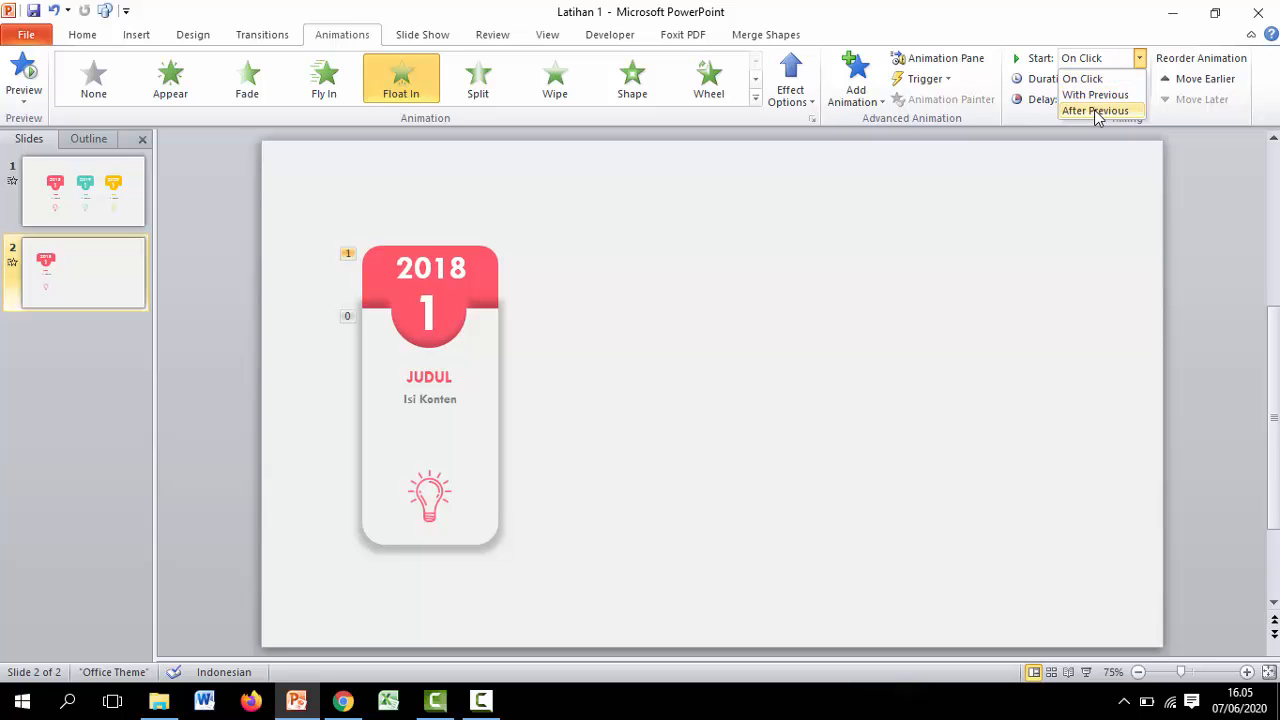
{"action": "left_click", "coordinate": [1095, 110]}
{"action": "left_click", "coordinate": [1124, 79]}
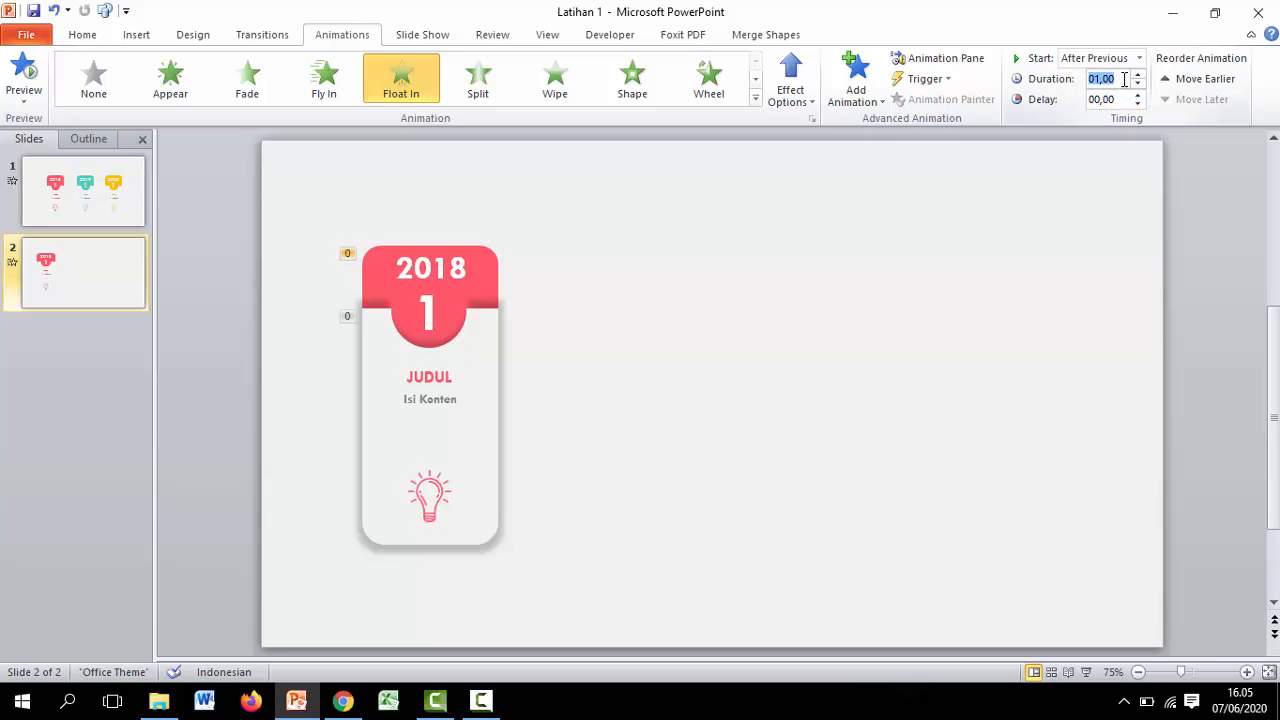
{"action": "type", "text": "00,50"}
{"action": "left_click", "coordinate": [1119, 101]}
{"action": "left_click", "coordinate": [1119, 100]}
{"action": "left_click", "coordinate": [1004, 282]}
- Add a Float In entrance to the 2018 text, starting With Previous with a duration of 00,50 and a delay of 00,25
{"action": "left_click", "coordinate": [455, 277]}
{"action": "left_click", "coordinate": [452, 252]}
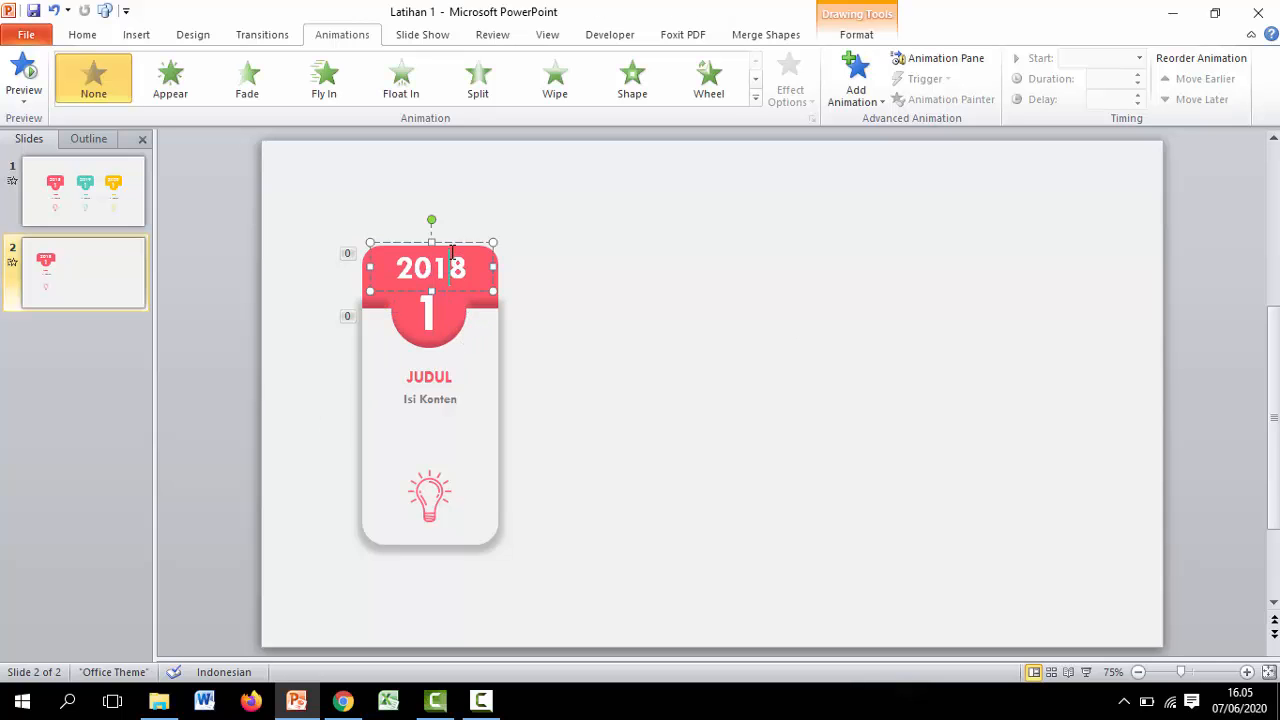
{"action": "left_click", "coordinate": [860, 76]}
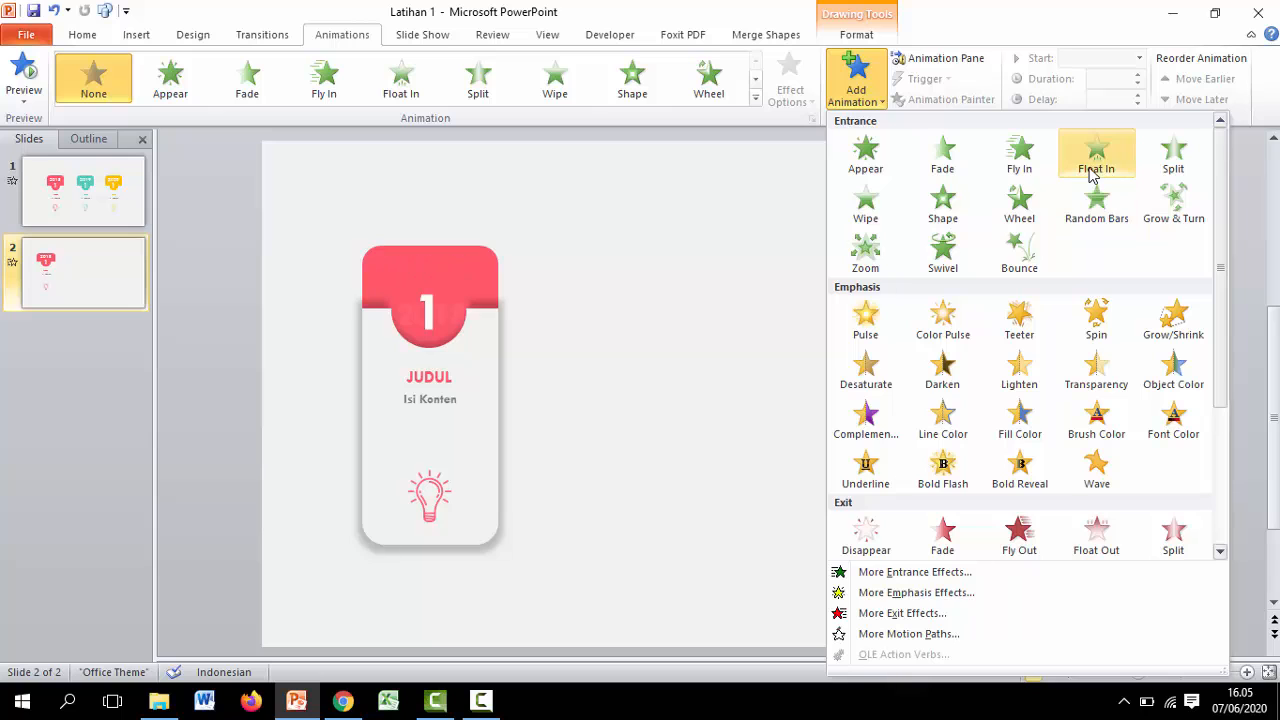
{"action": "left_click", "coordinate": [1092, 160]}
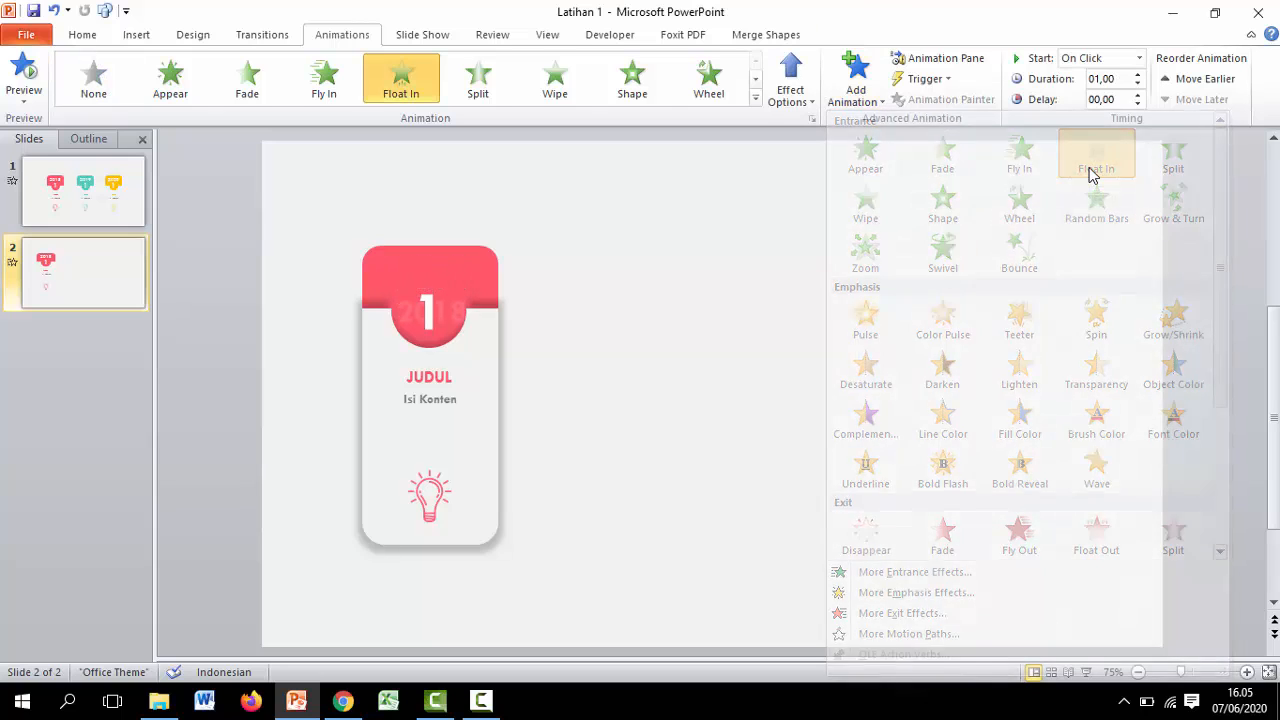
{"action": "left_click", "coordinate": [1137, 58]}
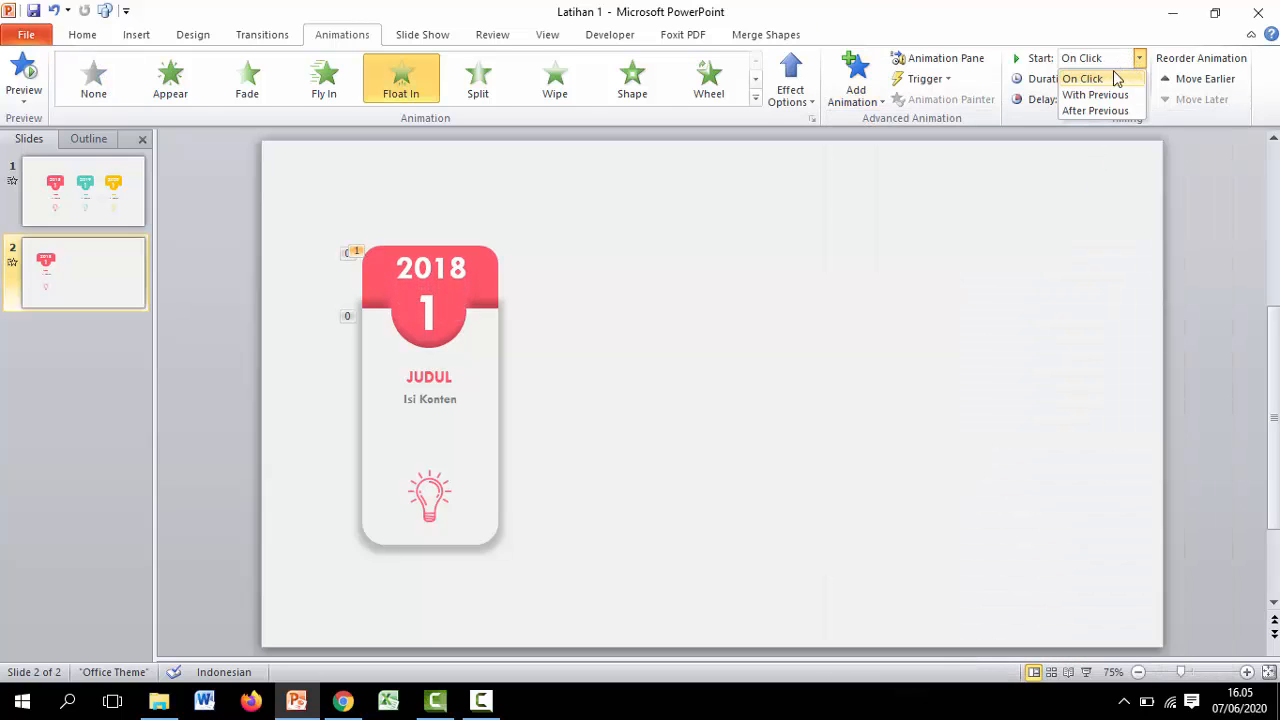
{"action": "left_click", "coordinate": [1090, 95]}
{"action": "left_click", "coordinate": [1125, 78]}
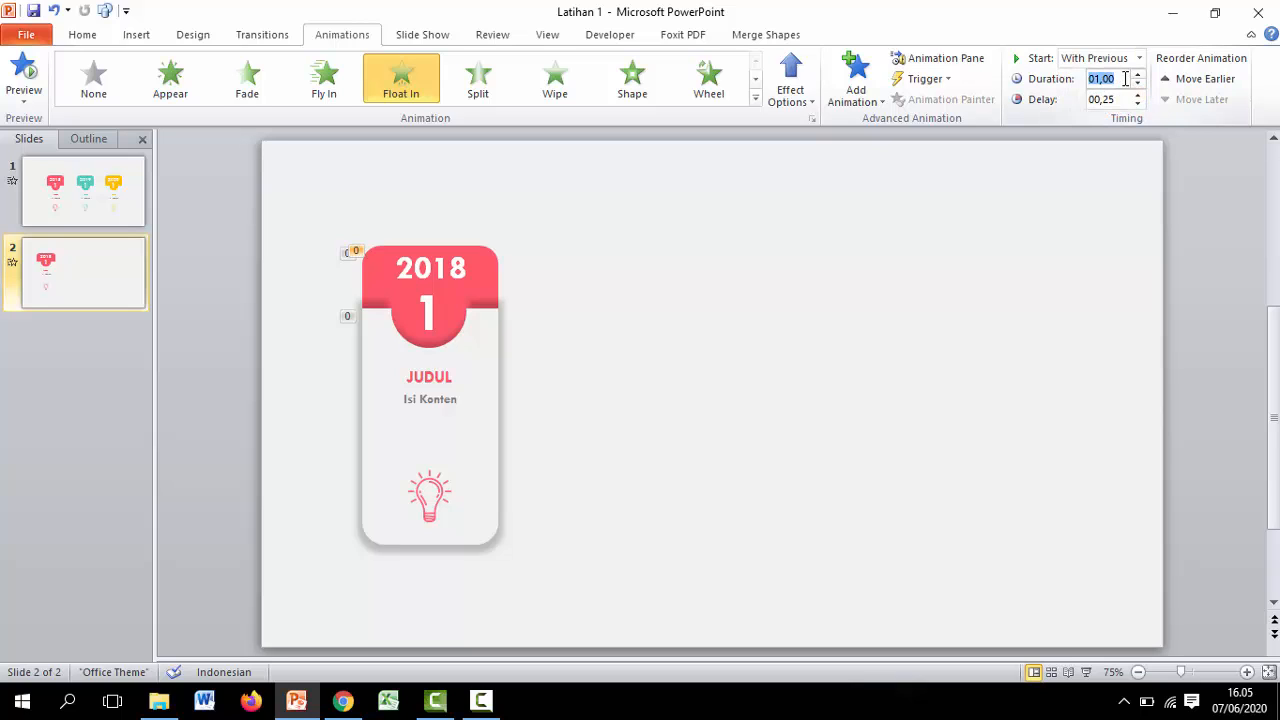
{"action": "type", "text": "00,50"}
{"action": "left_click", "coordinate": [1122, 99]}
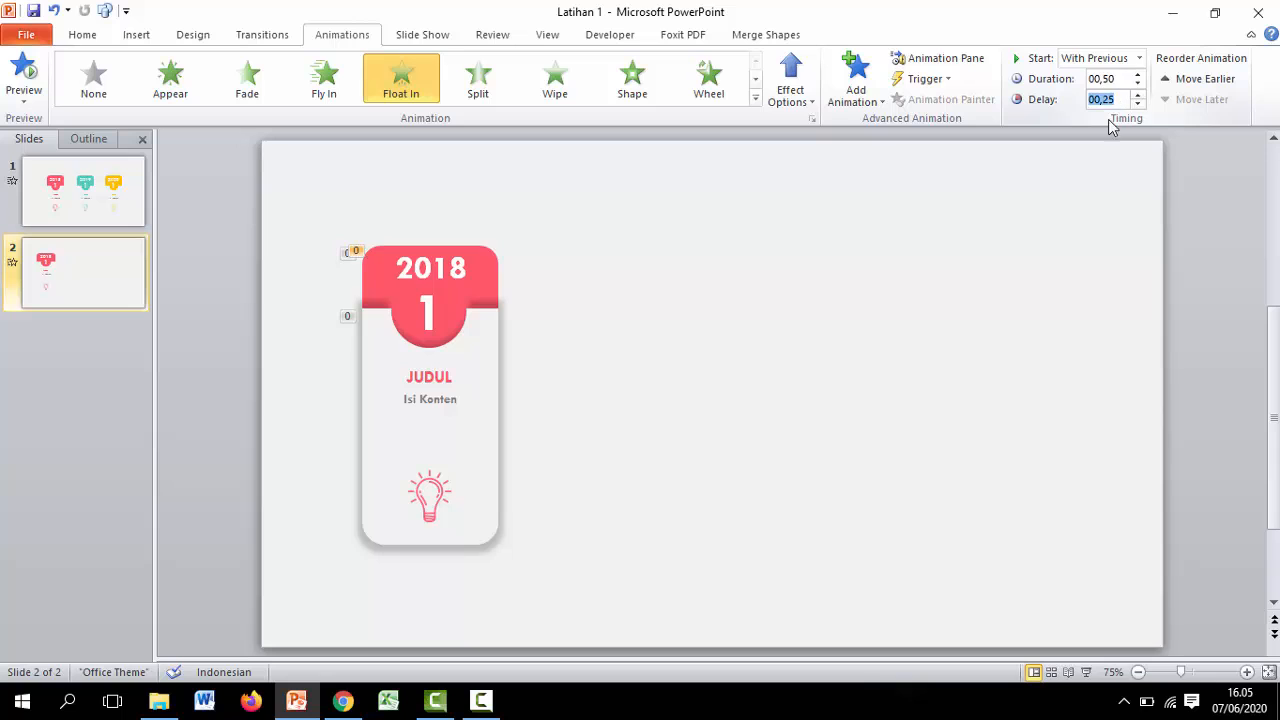
{"action": "left_click", "coordinate": [910, 290]}
- Add a Float In entrance to the number 1 text, starting With Previous with a duration of 00,50 and a delay of 00,25
{"action": "left_click", "coordinate": [418, 340]}
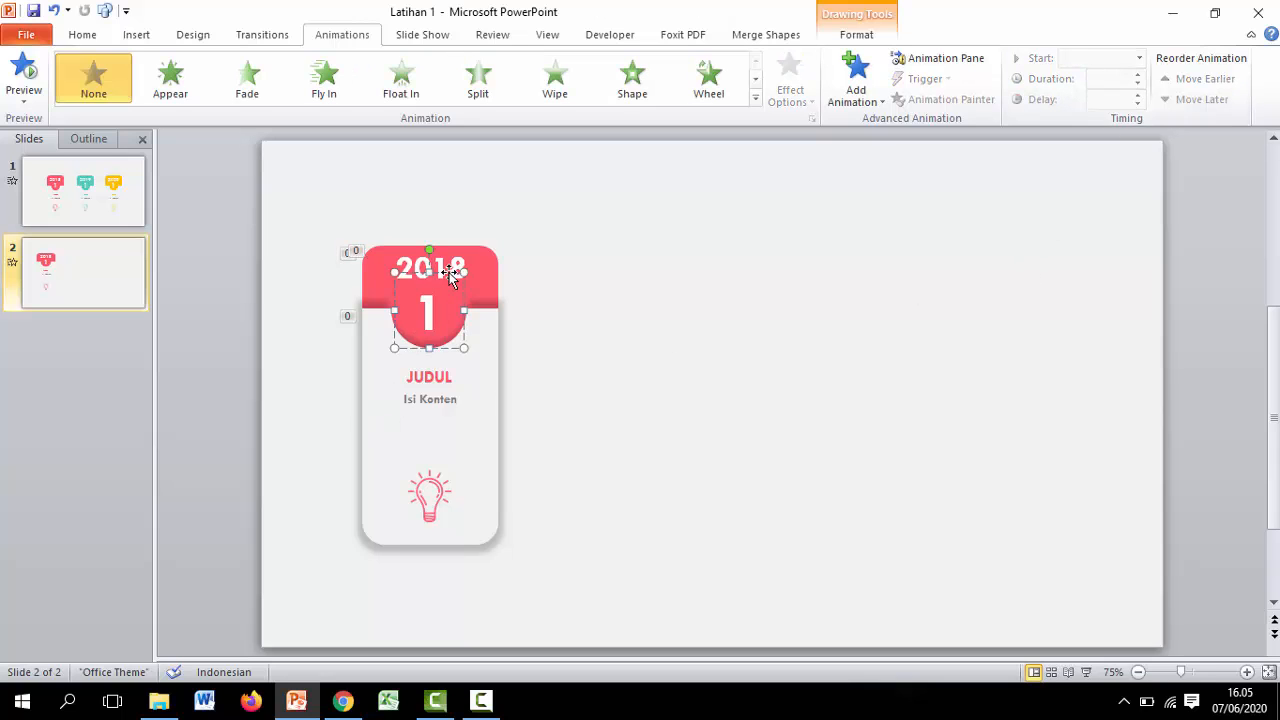
{"action": "left_click", "coordinate": [854, 80]}
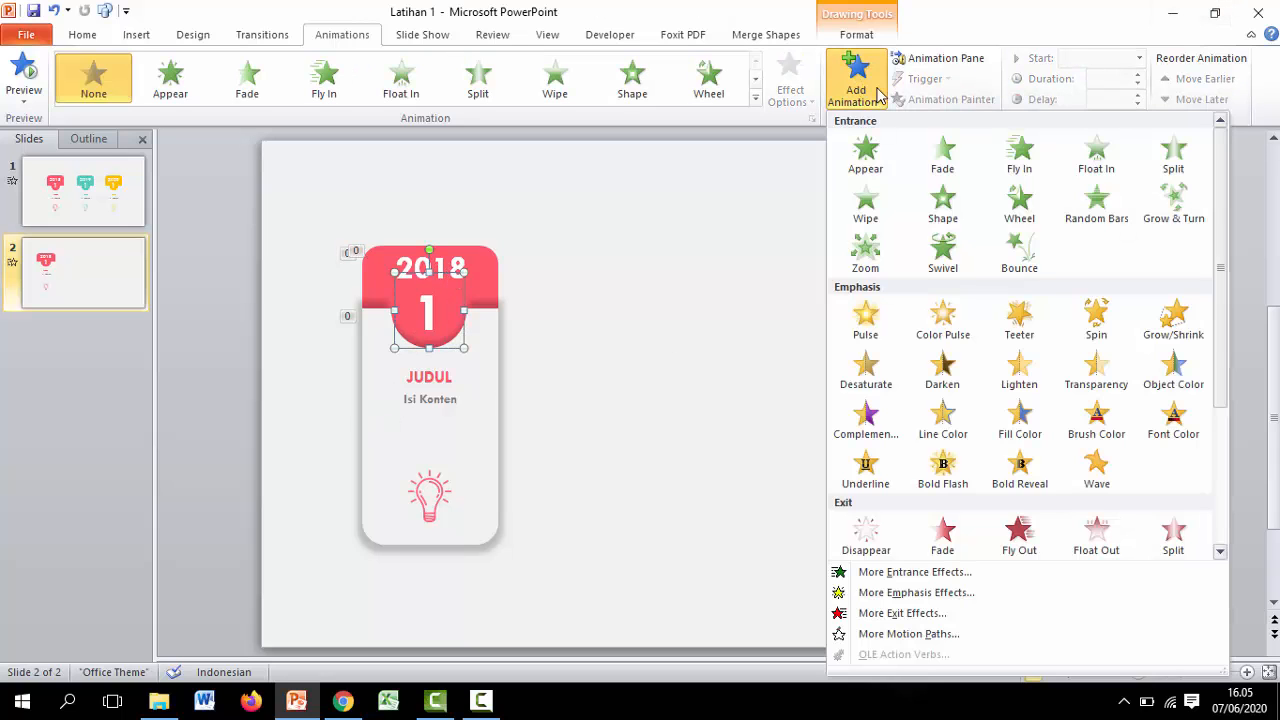
{"action": "left_click", "coordinate": [1096, 152]}
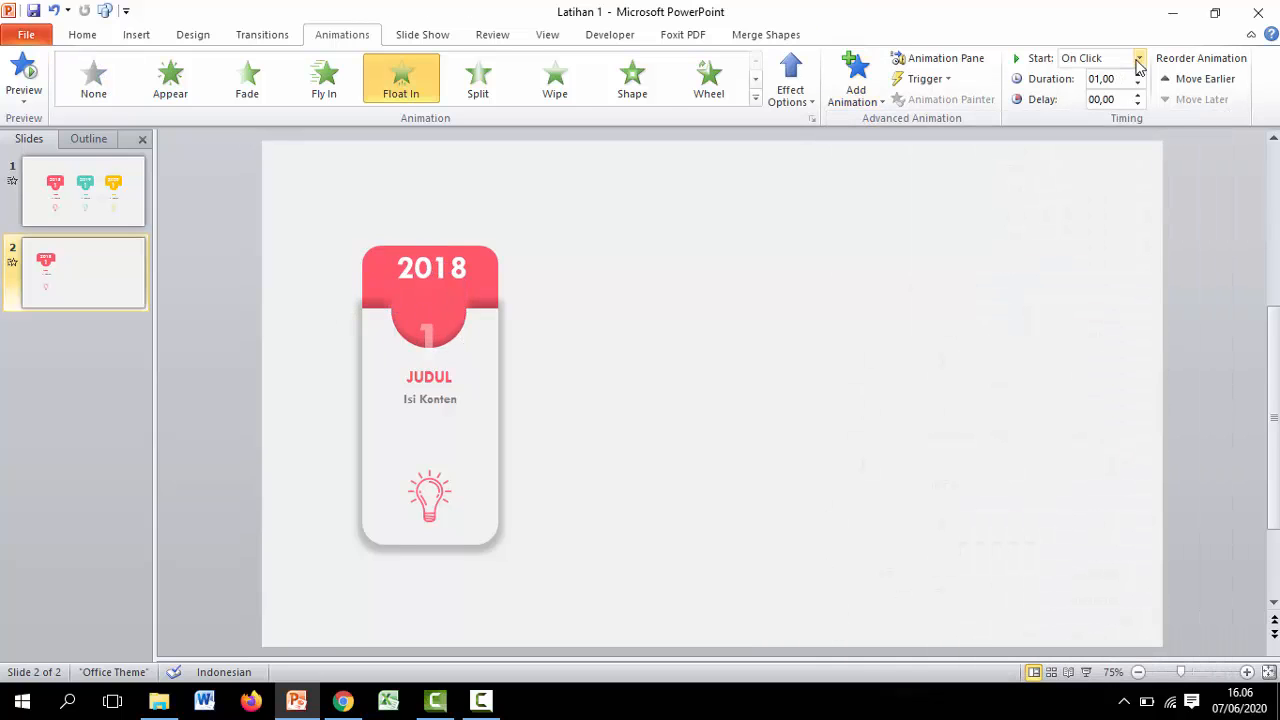
{"action": "left_click", "coordinate": [1139, 58]}
{"action": "left_click", "coordinate": [1093, 94]}
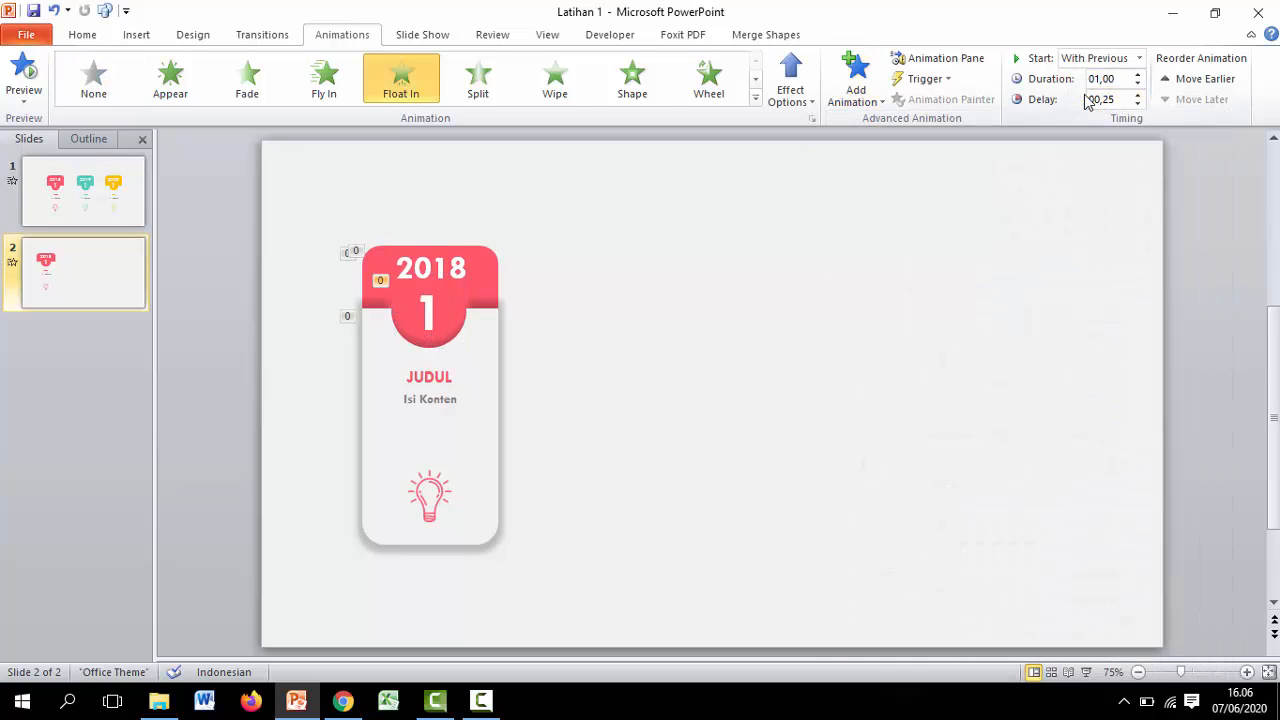
{"action": "left_click", "coordinate": [1118, 79]}
{"action": "type", "text": "00,50"}
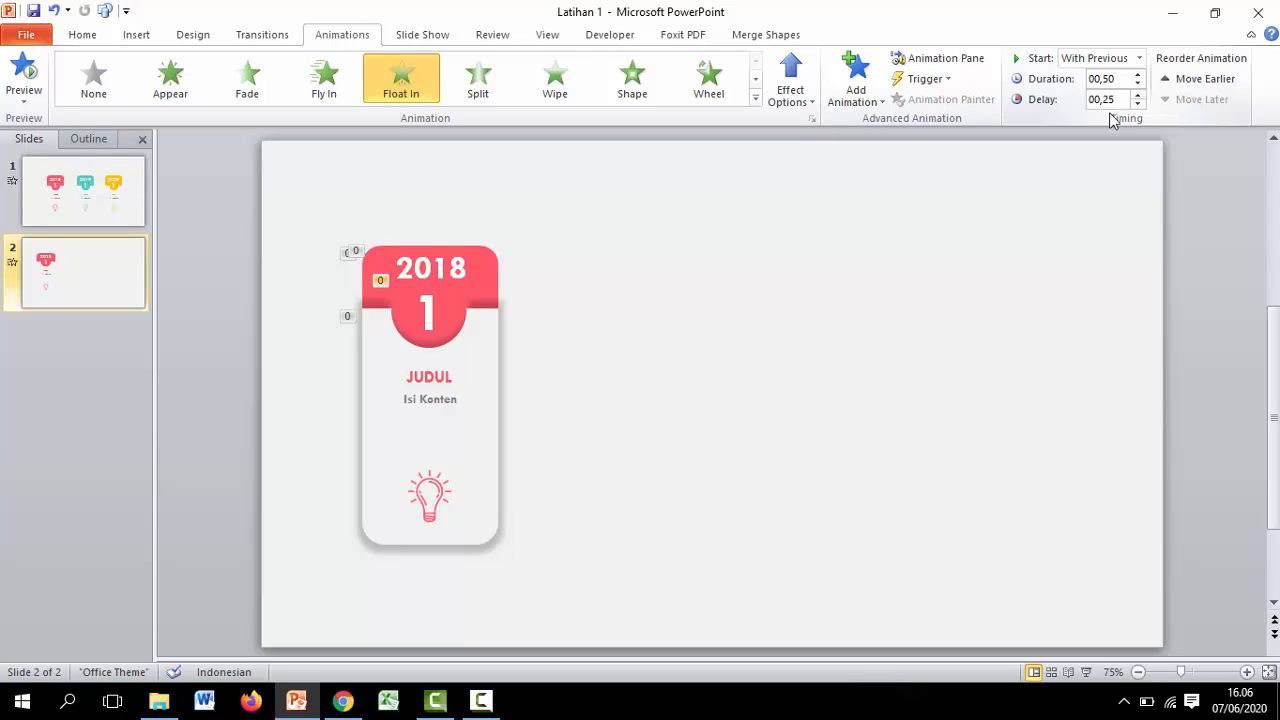
{"action": "left_click", "coordinate": [1115, 99]}
{"action": "left_click", "coordinate": [1121, 97]}
{"action": "left_click", "coordinate": [838, 320]}
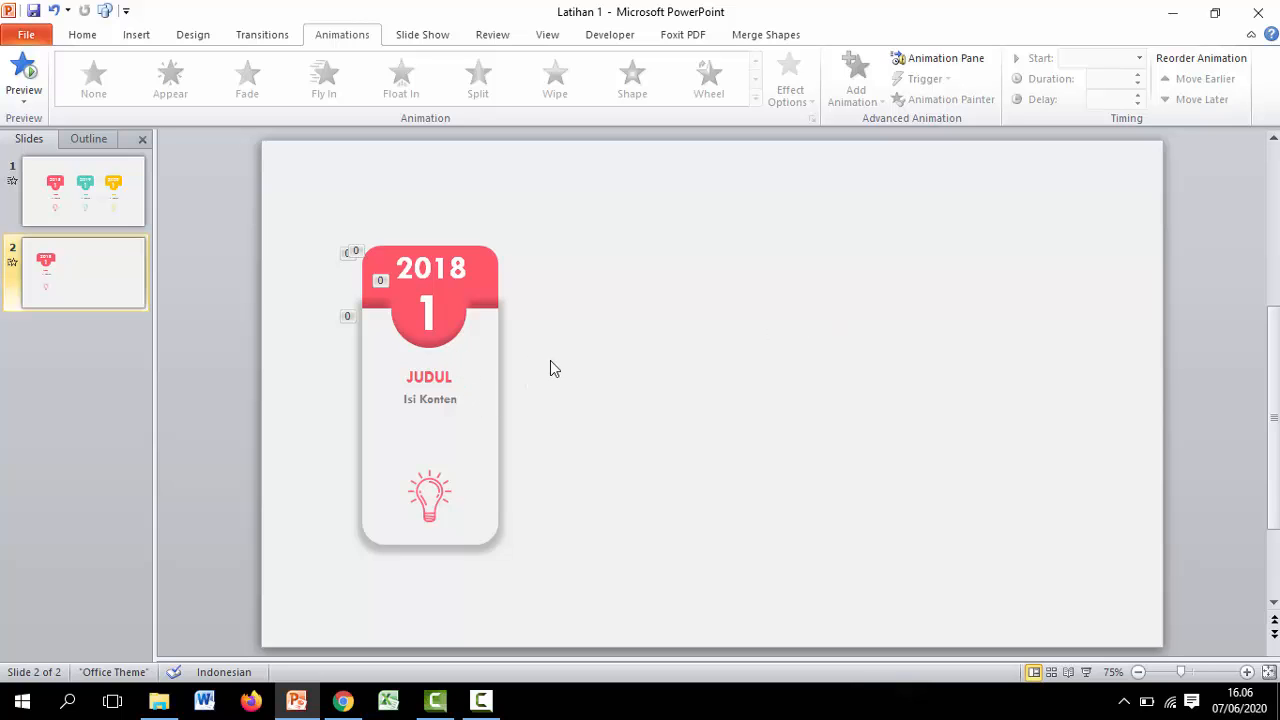
- Group the JUDUL and Isi Konten text boxes
{"action": "left_click_drag", "start_coordinate": [548, 335], "coordinate": [278, 450]}
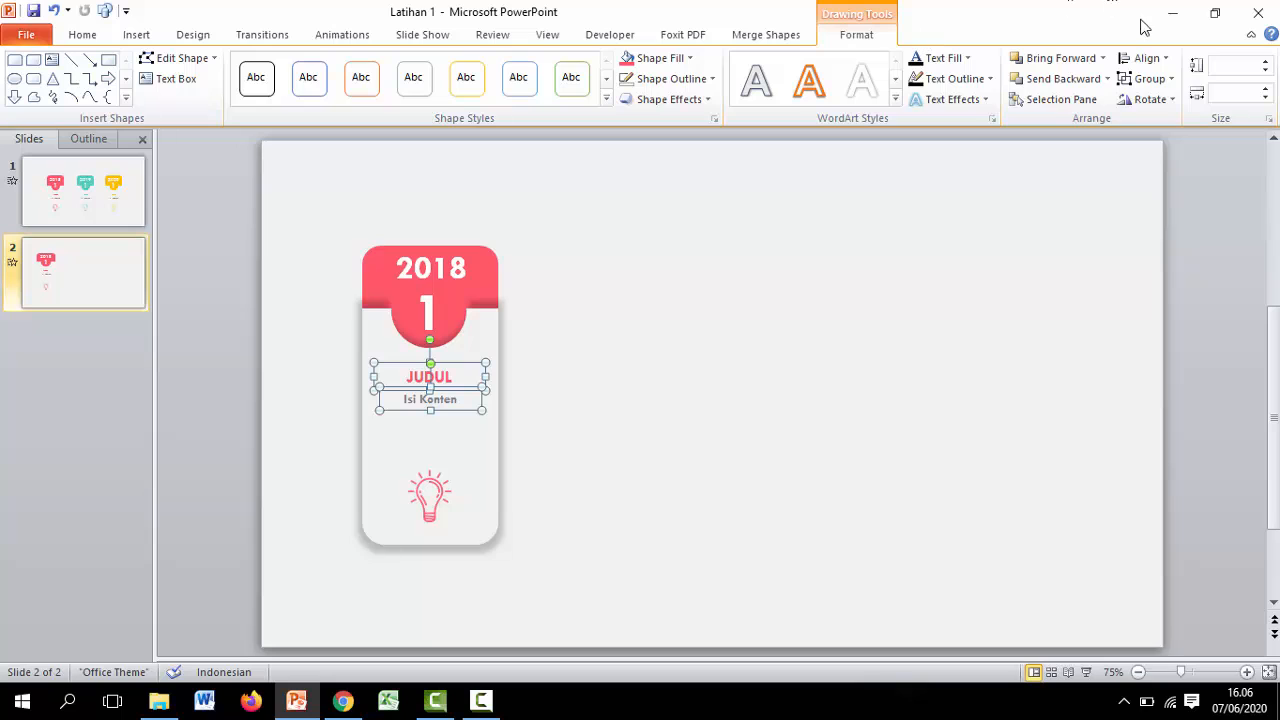
{"action": "left_click", "coordinate": [1148, 78]}
{"action": "left_click", "coordinate": [1146, 100]}
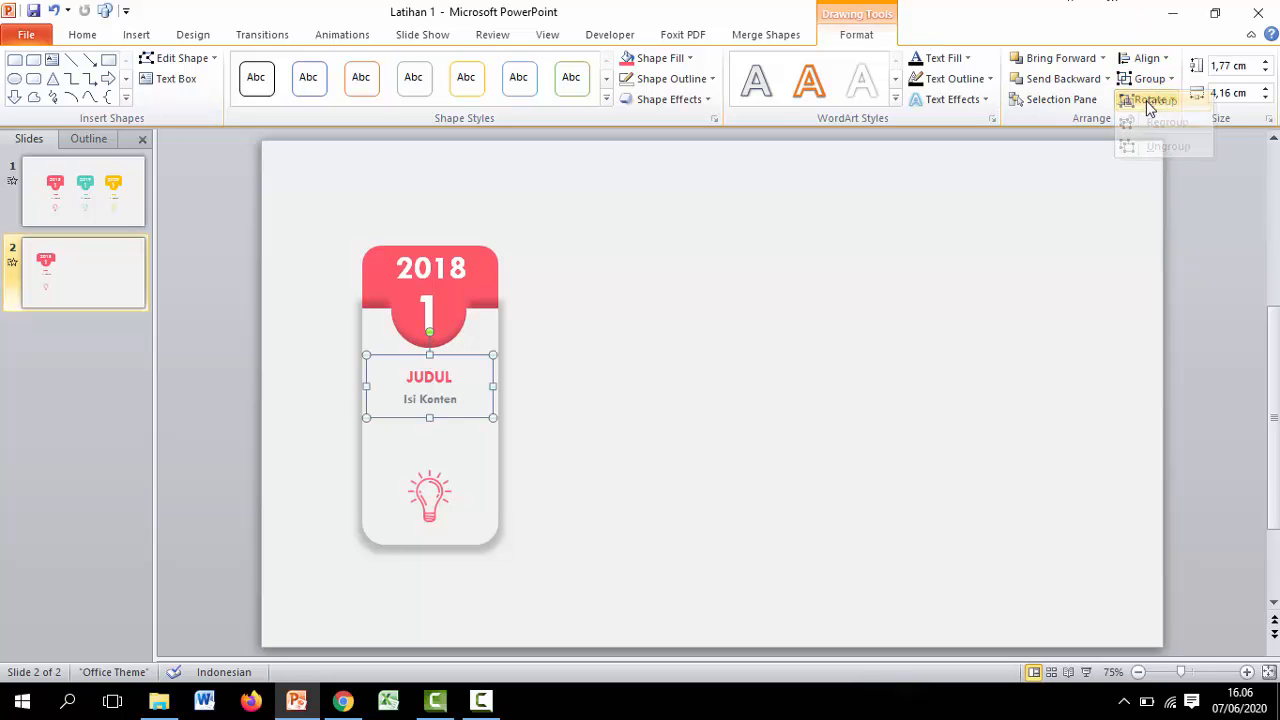
- Add a Zoom entrance to the grouped JUDUL and Isi Konten text, starting After Previous
{"action": "left_click", "coordinate": [325, 40]}
{"action": "left_click", "coordinate": [855, 80]}
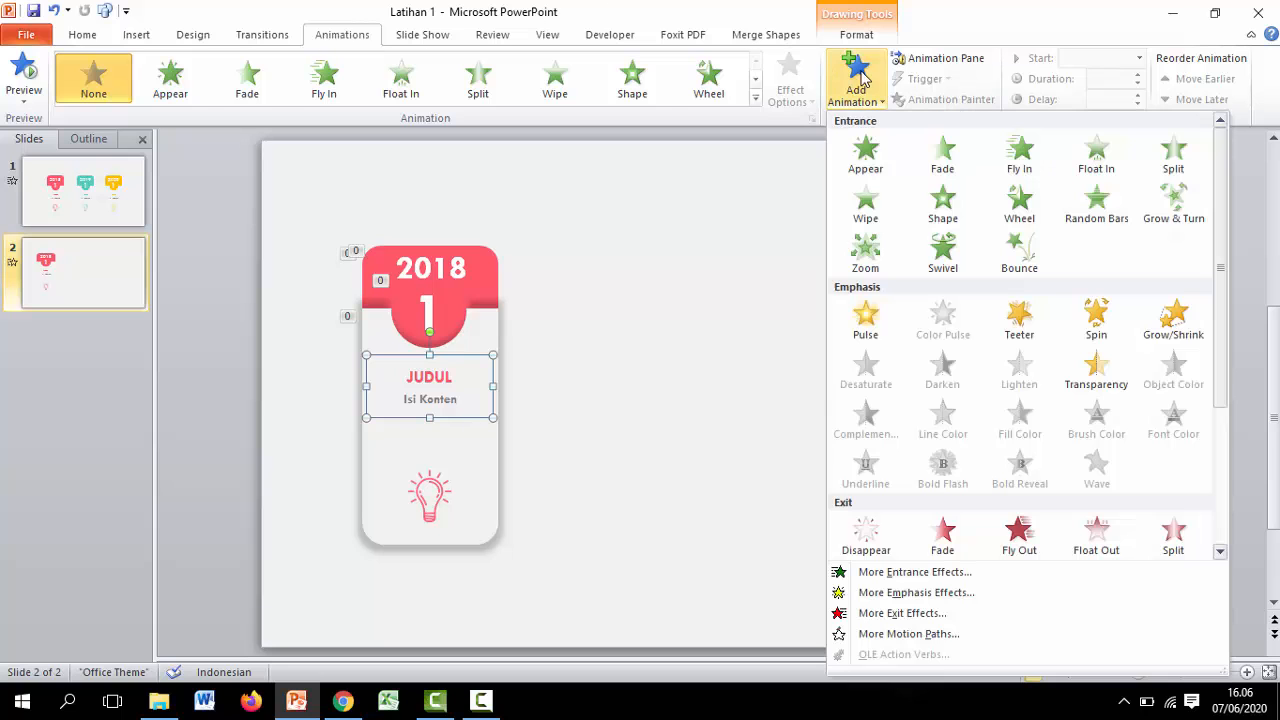
{"action": "left_click", "coordinate": [878, 258]}
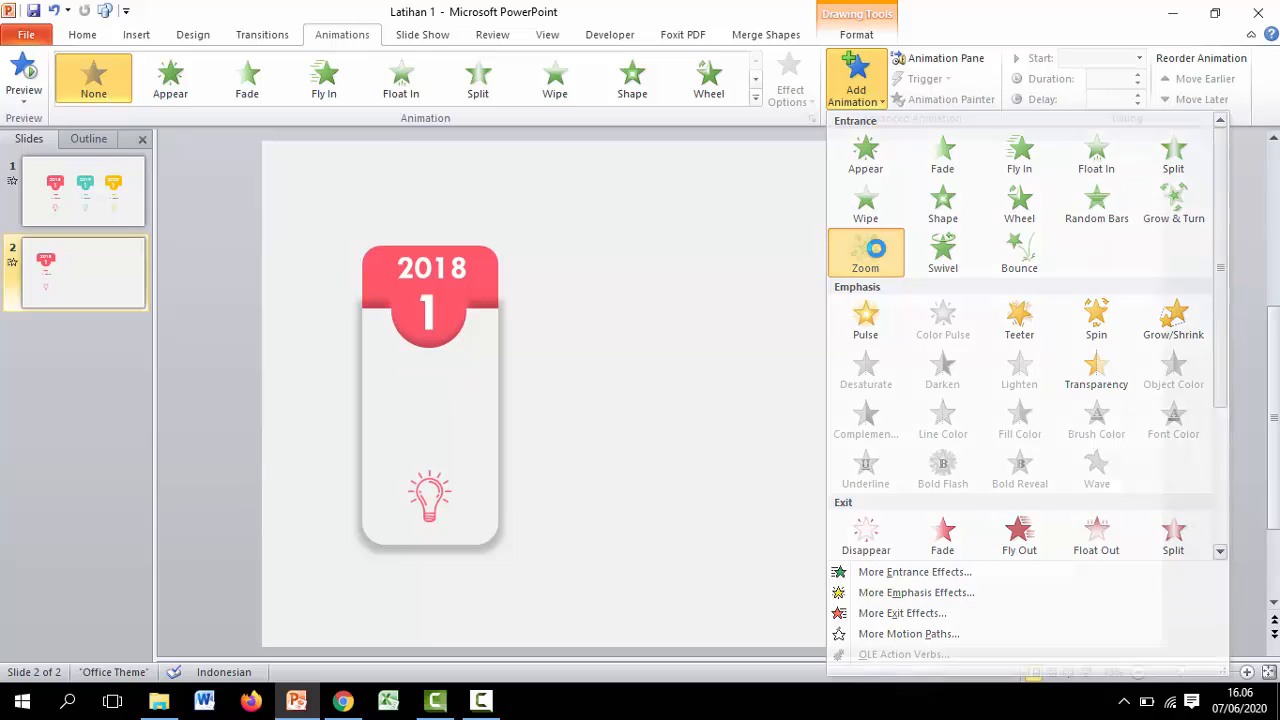
{"action": "left_click", "coordinate": [1111, 100]}
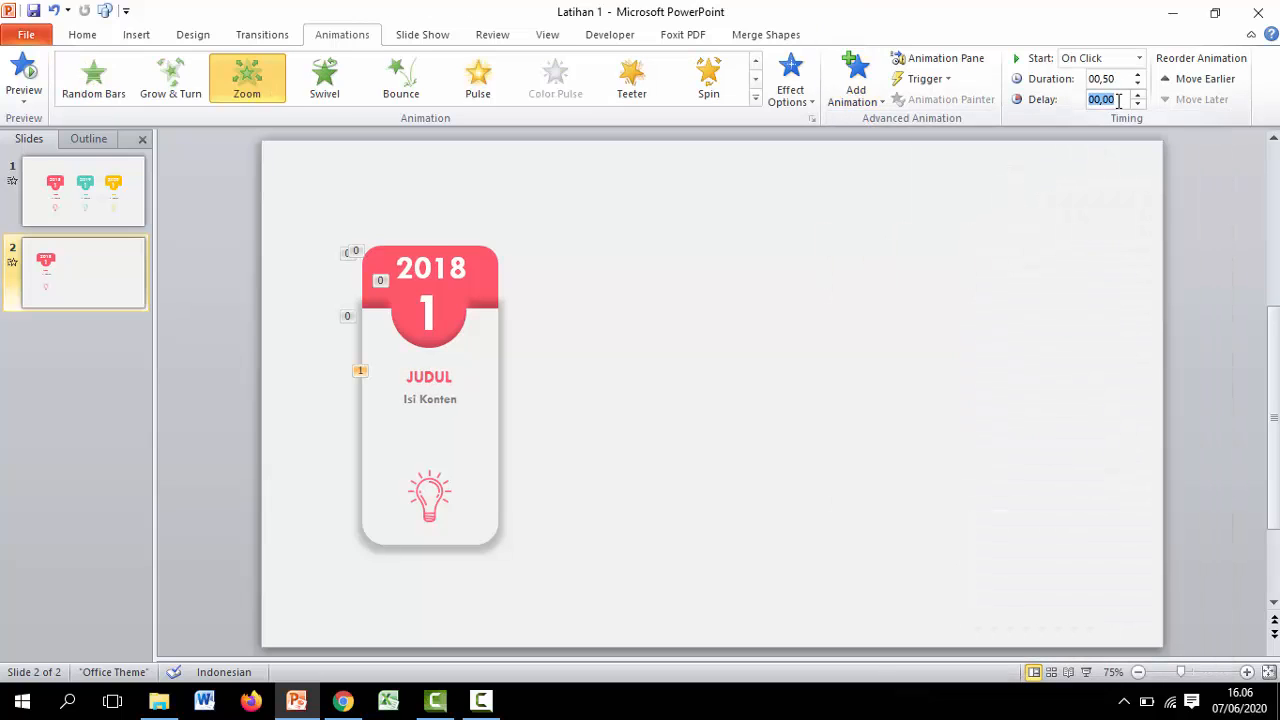
{"action": "left_click", "coordinate": [1119, 99]}
{"action": "left_click", "coordinate": [1139, 58]}
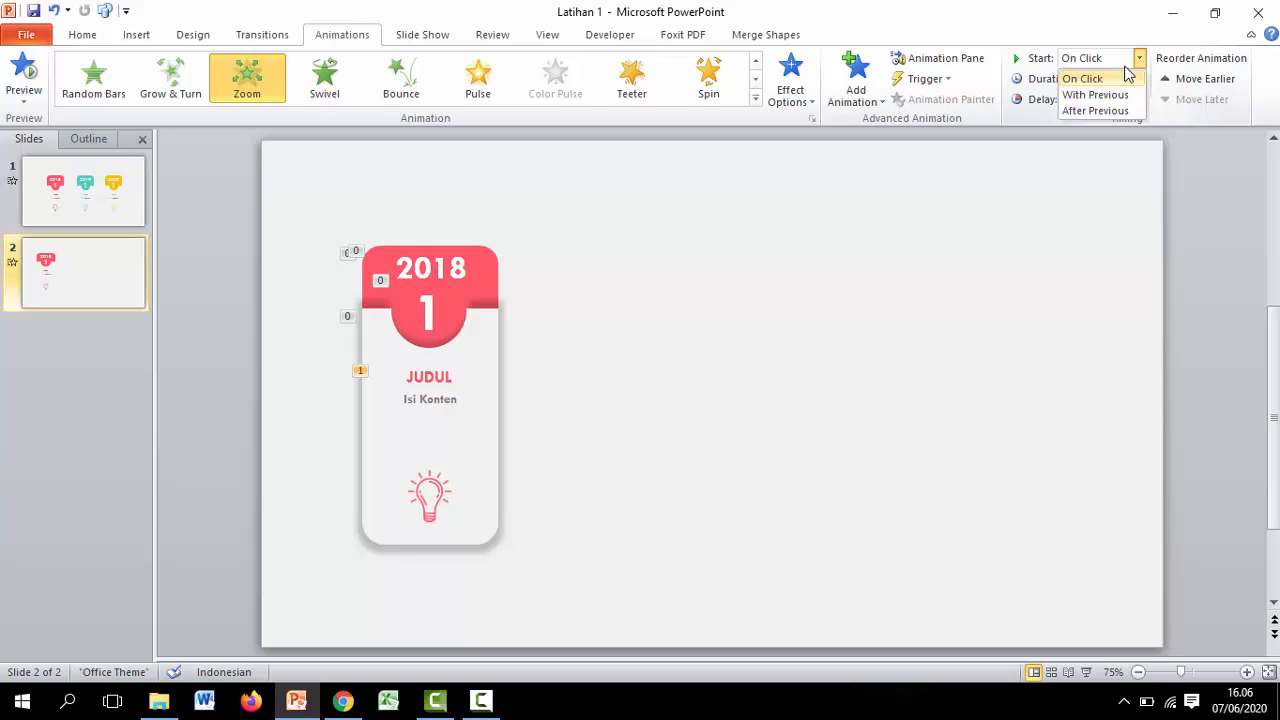
{"action": "left_click", "coordinate": [1088, 110]}
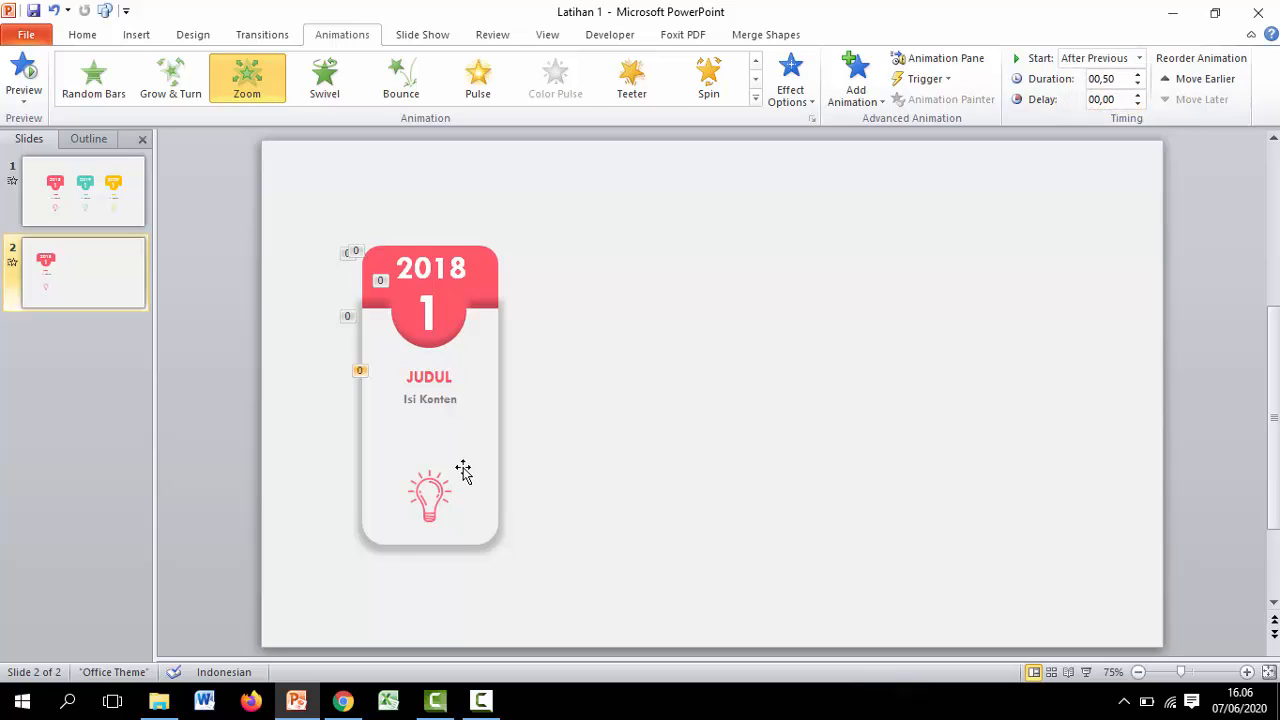
- Add a Zoom entrance to the bulb icon, starting With Previous with a delay of 00,25
{"action": "left_click", "coordinate": [433, 494]}
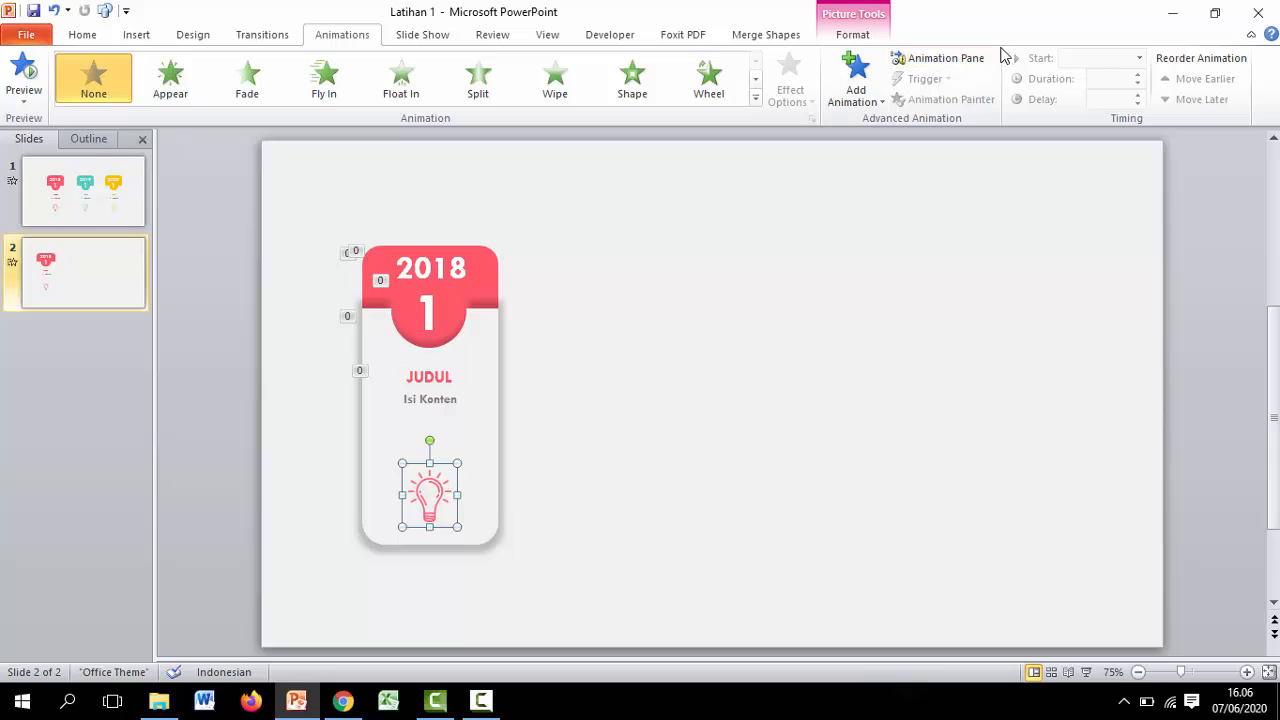
{"action": "left_click", "coordinate": [853, 85]}
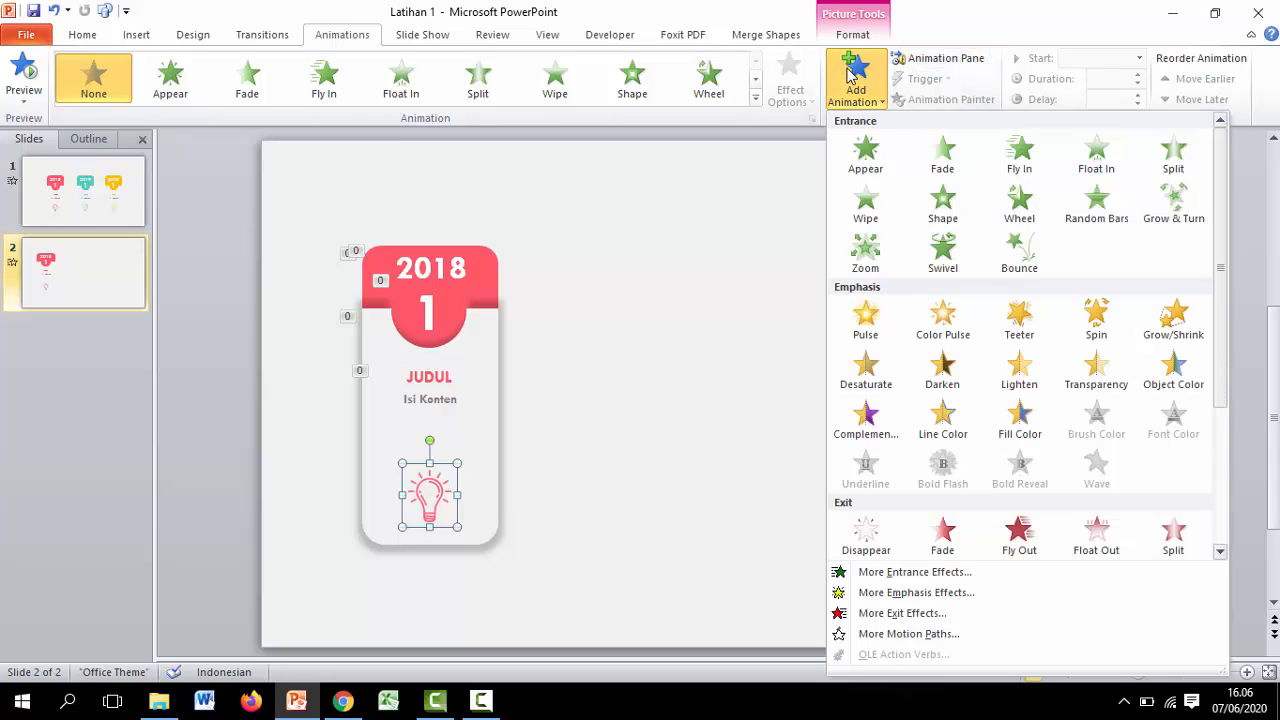
{"action": "left_click", "coordinate": [868, 256]}
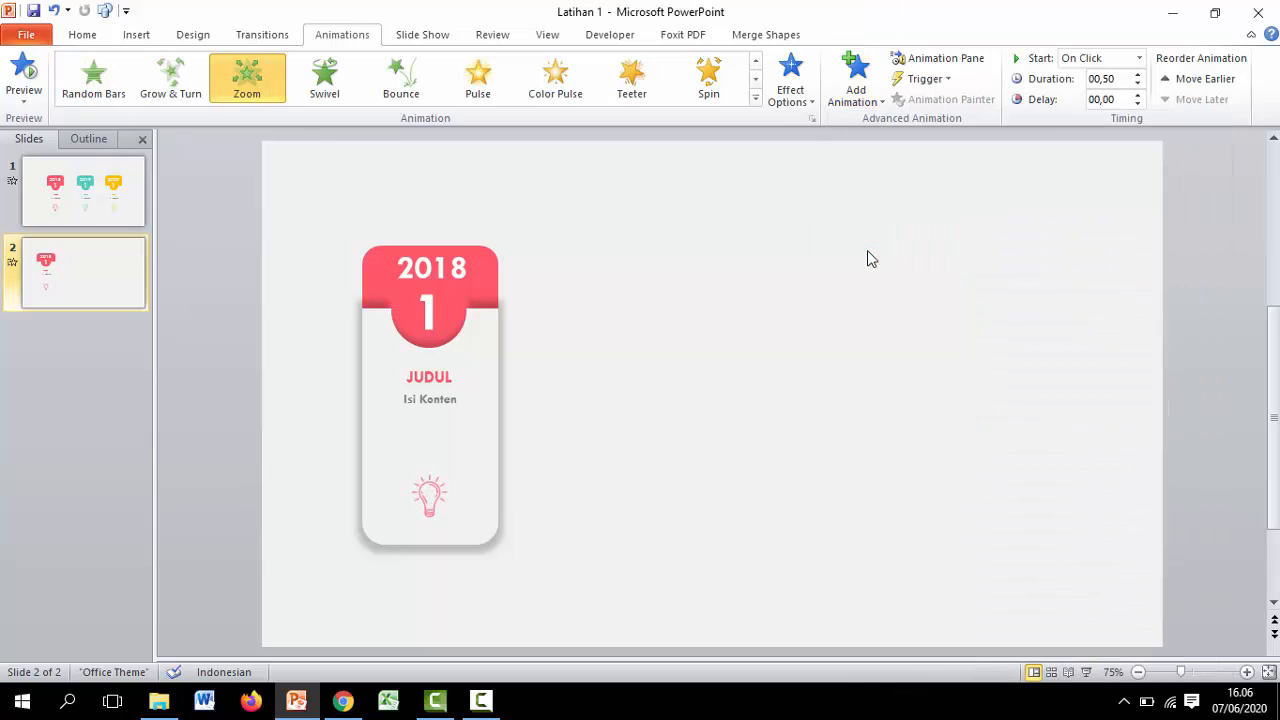
{"action": "left_click", "coordinate": [1122, 100]}
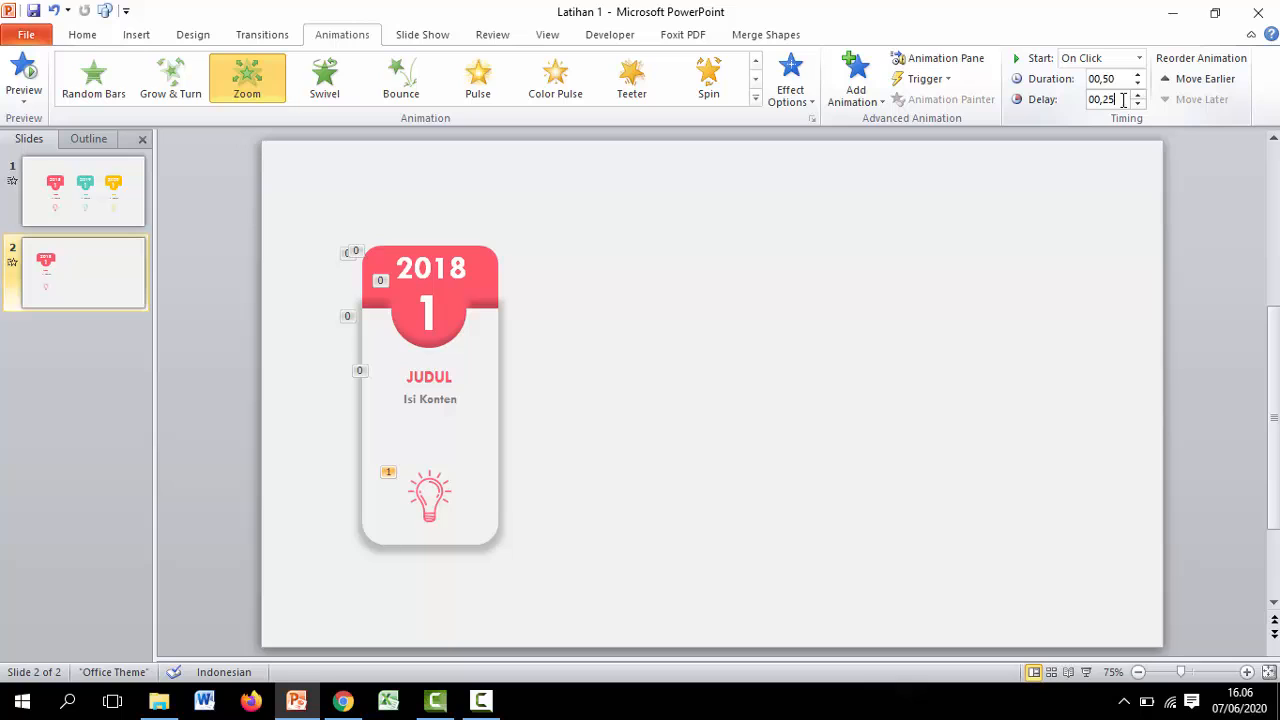
{"action": "type", "text": "00,25"}
{"action": "left_click", "coordinate": [1139, 58]}
{"action": "left_click", "coordinate": [1097, 94]}
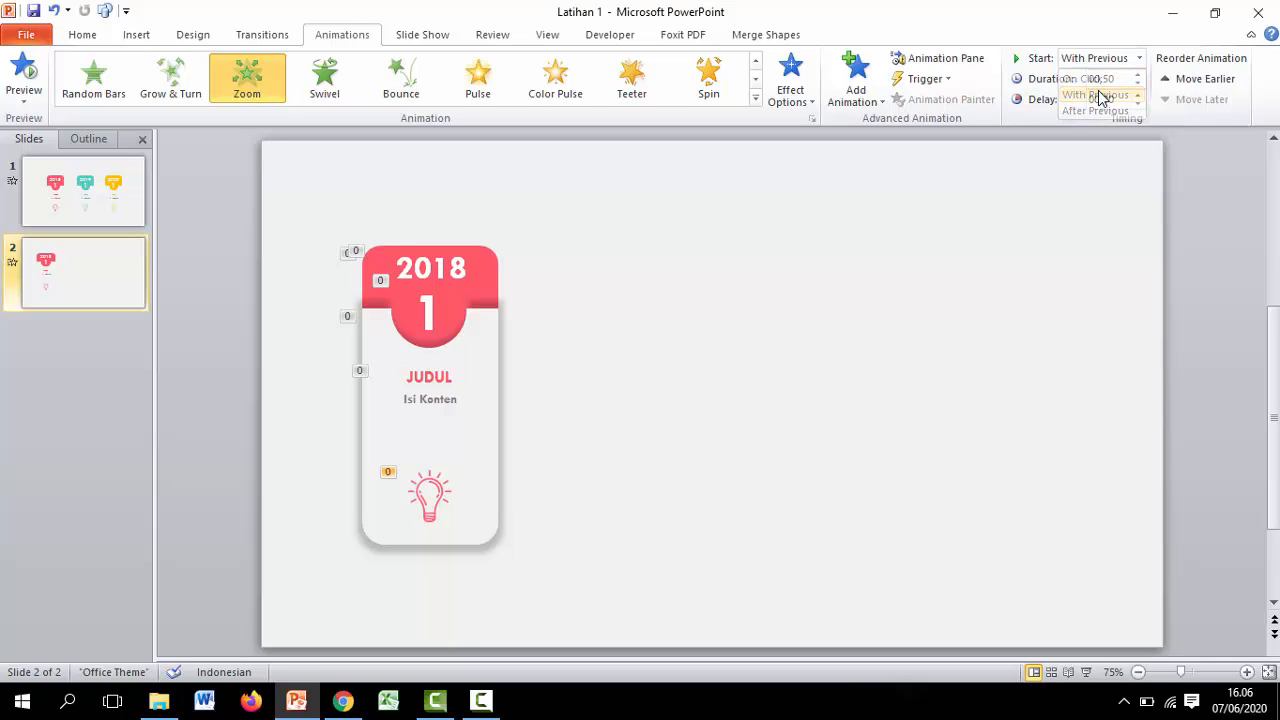
{"action": "left_click", "coordinate": [1116, 100]}
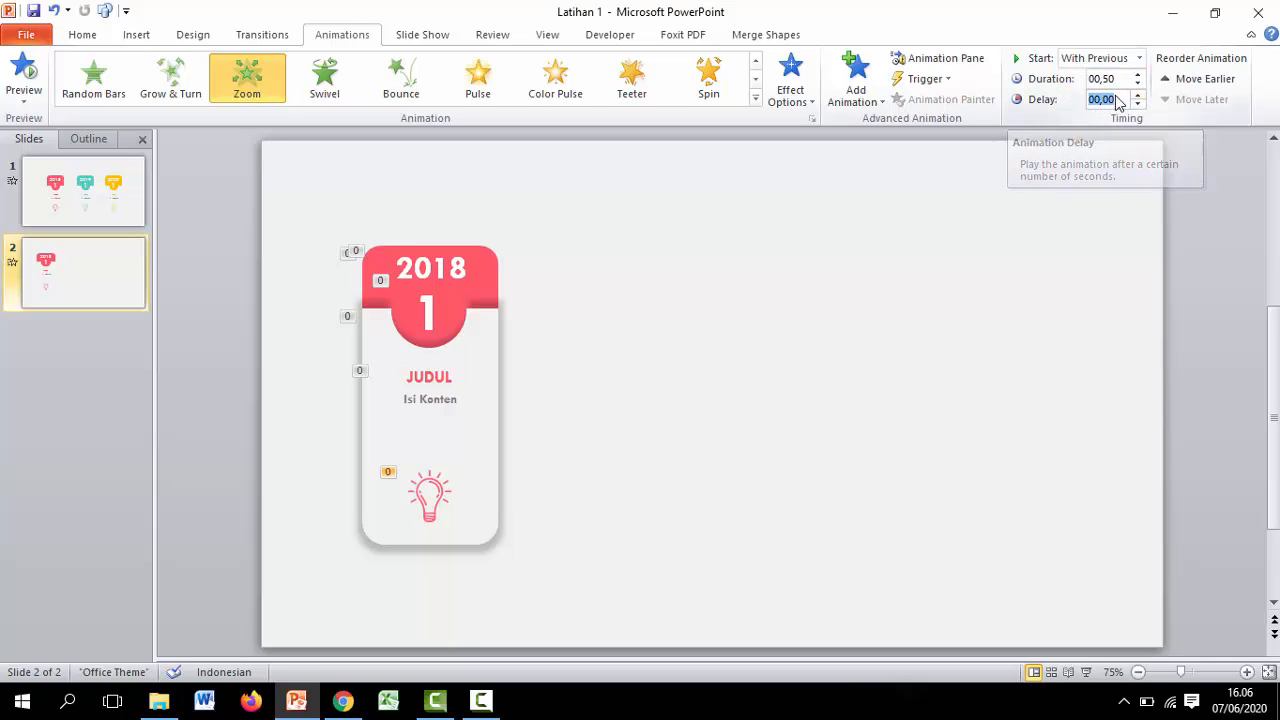
{"action": "left_click", "coordinate": [1119, 100]}
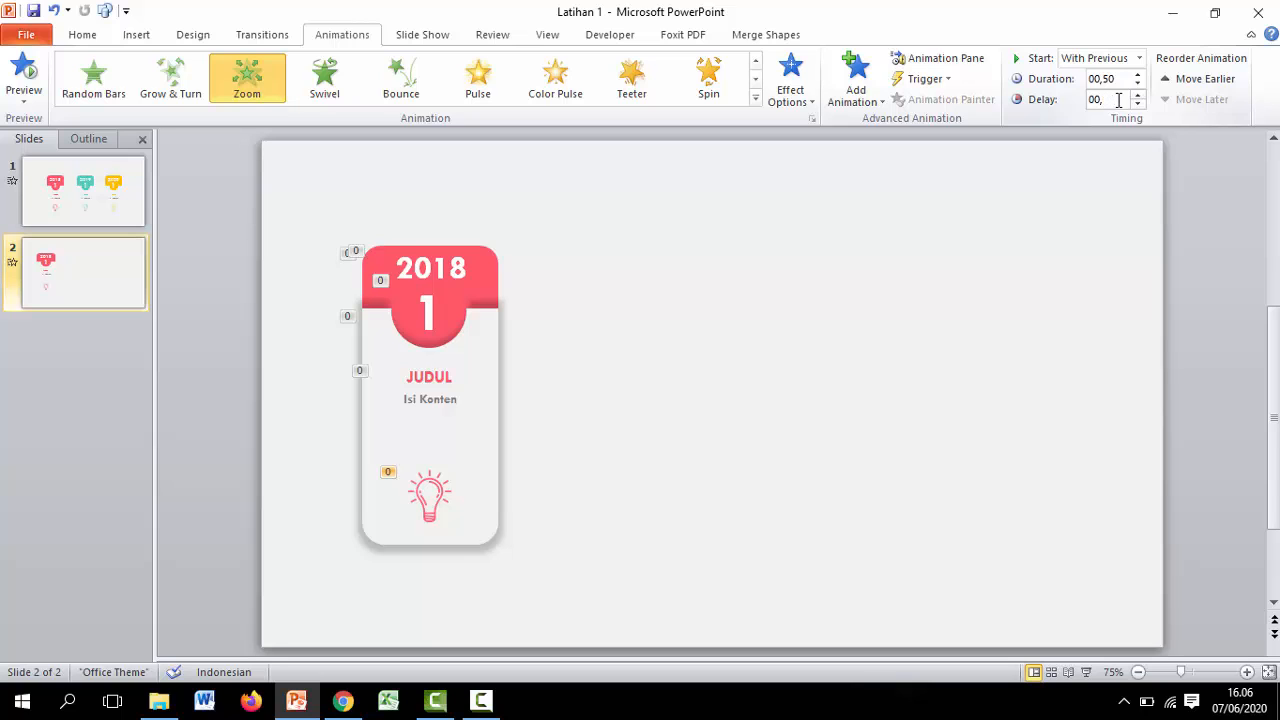
{"action": "left_click", "coordinate": [1086, 225]}
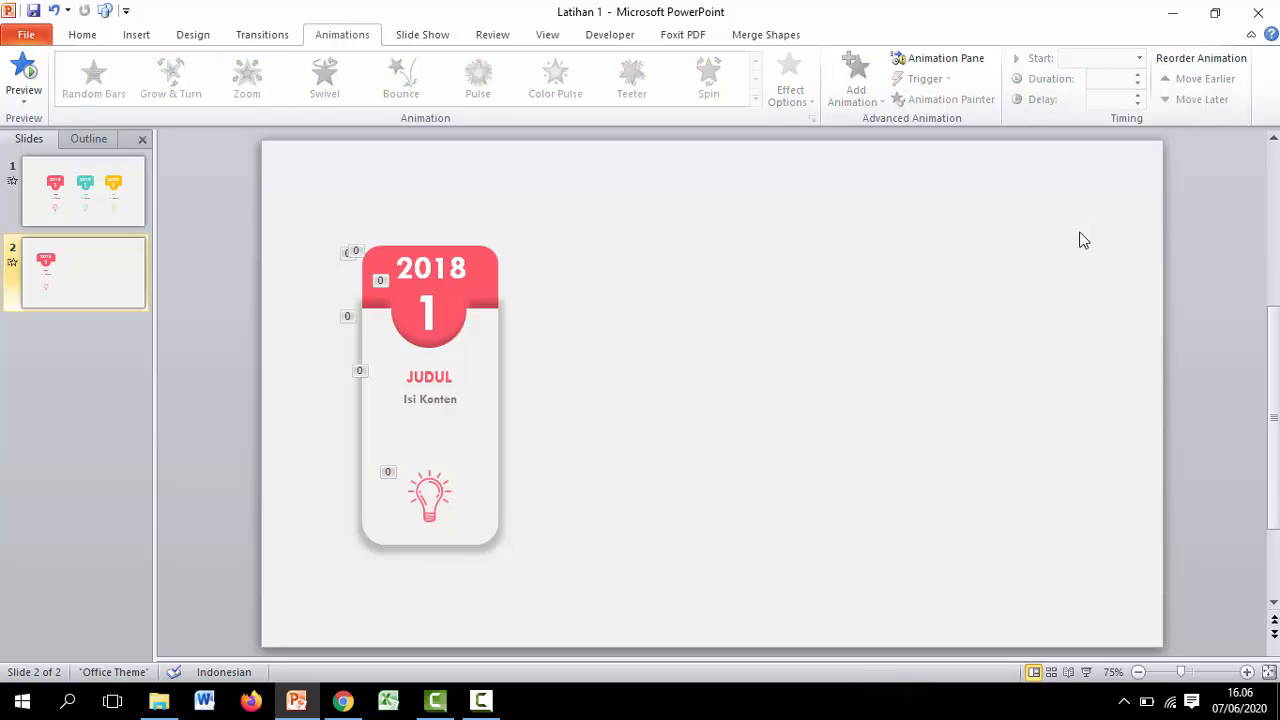
- Duplicate the complete 2018 card to its right and nudge the copy down to line up with the original
{"action": "left_click", "coordinate": [482, 365]}
{"action": "left_click", "coordinate": [614, 310]}
{"action": "left_click_drag", "start_coordinate": [273, 184], "coordinate": [591, 611]}
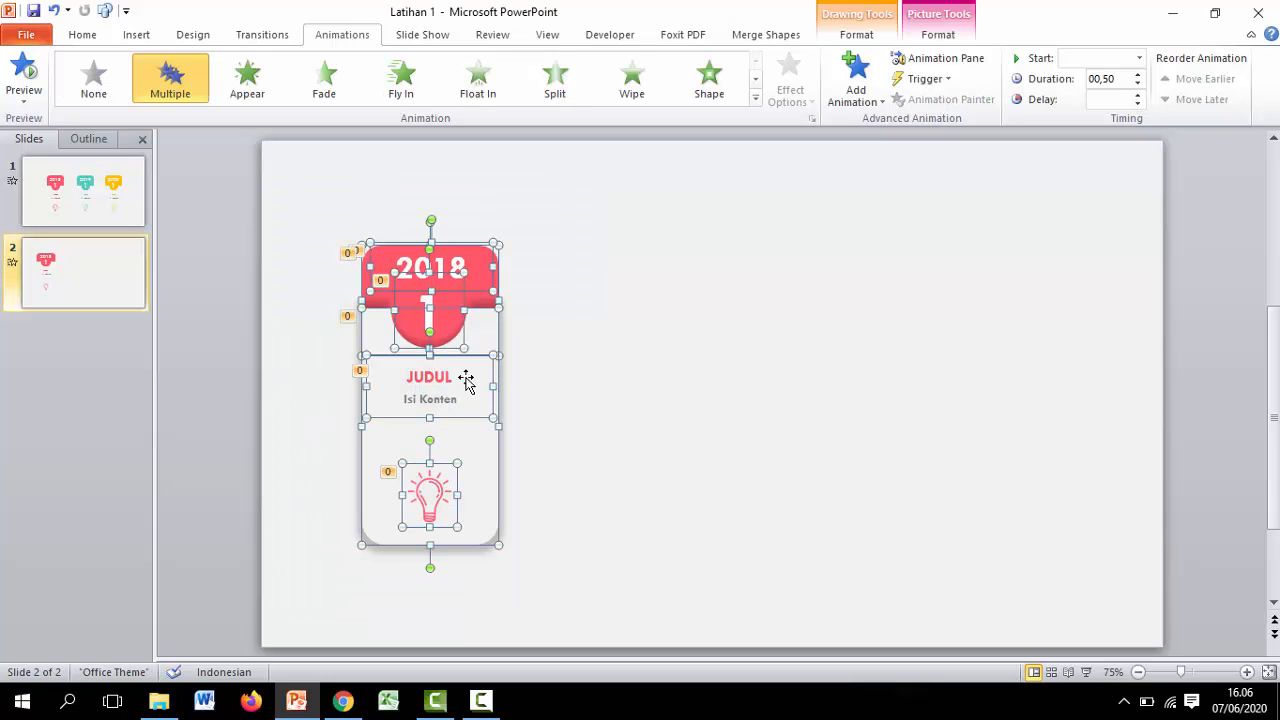
{"action": "left_click_drag", "start_coordinate": [466, 380], "coordinate": [694, 375]}
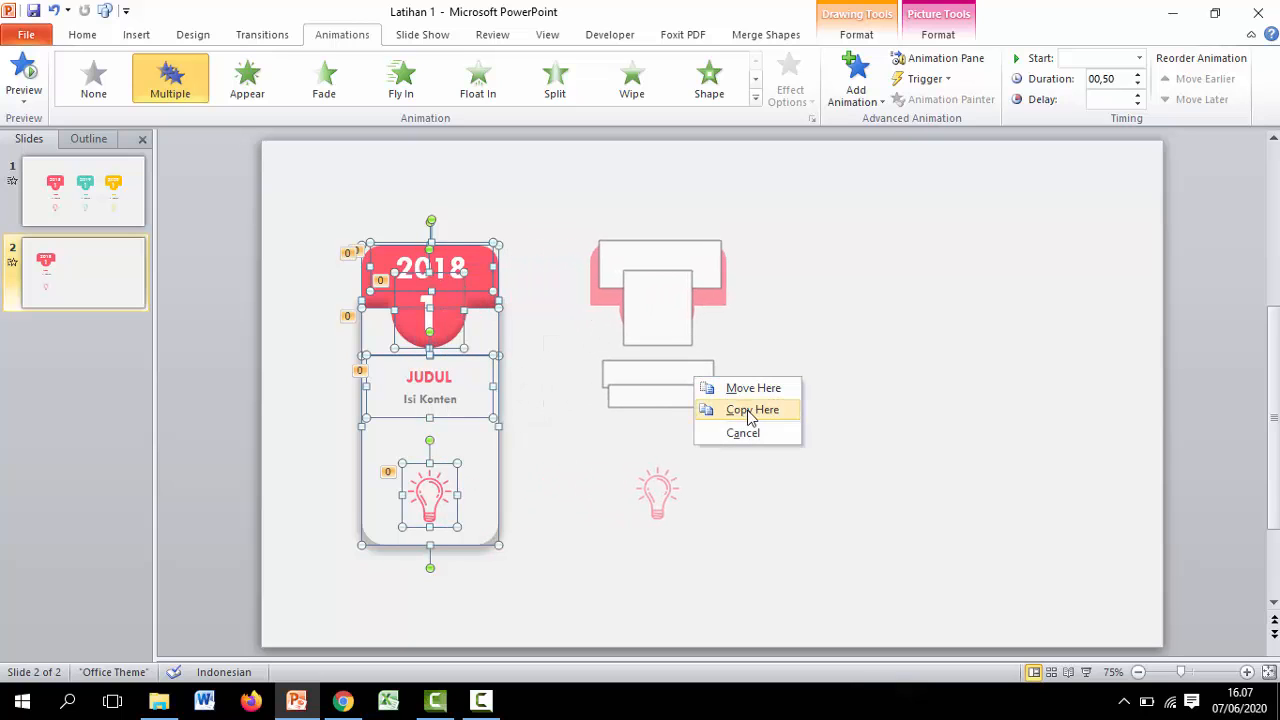
{"action": "left_click", "coordinate": [751, 410]}
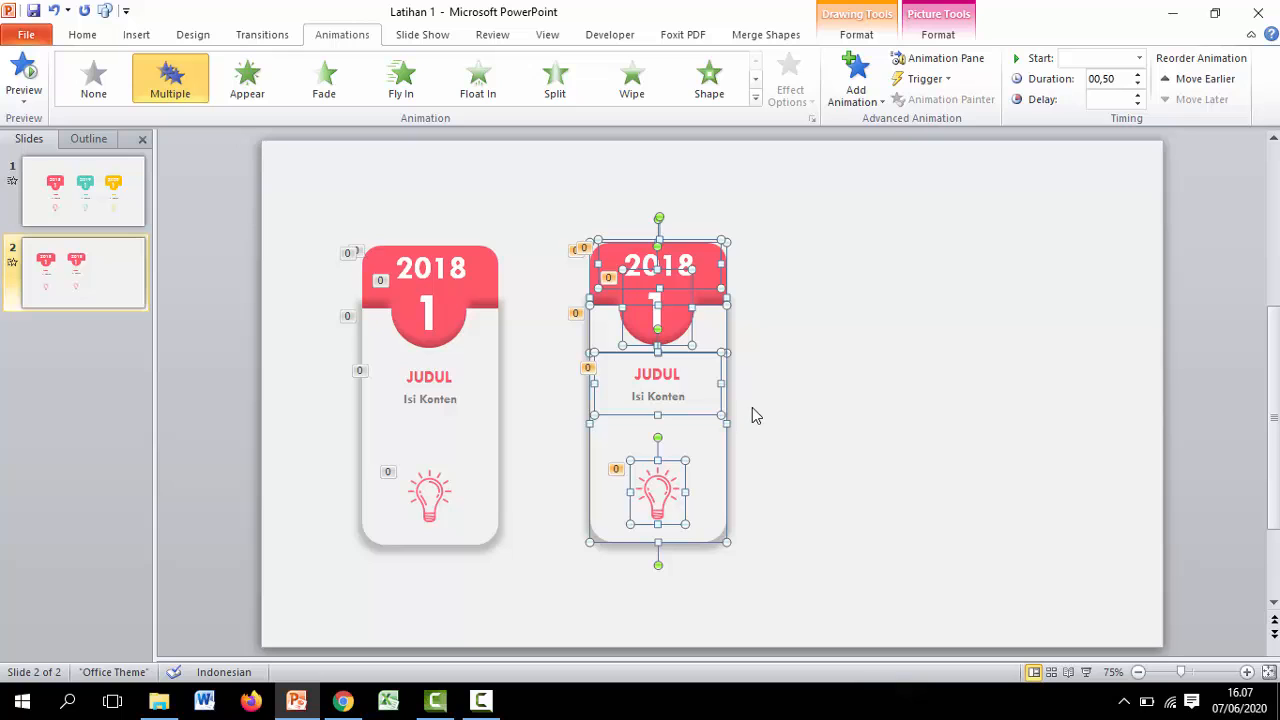
{"action": "key", "text": "Down"}
{"action": "left_click", "coordinate": [793, 440]}
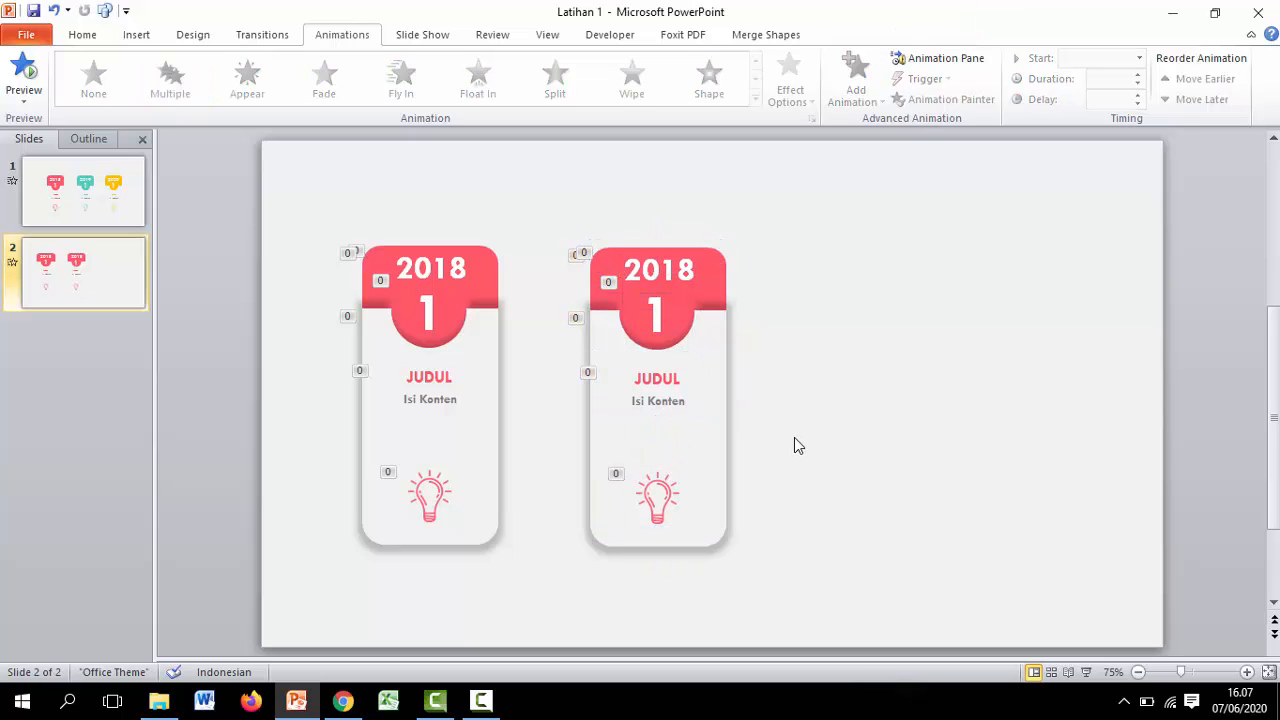
- Change the copied card's year to 2019 and its number to 2
{"action": "left_click", "coordinate": [698, 268]}
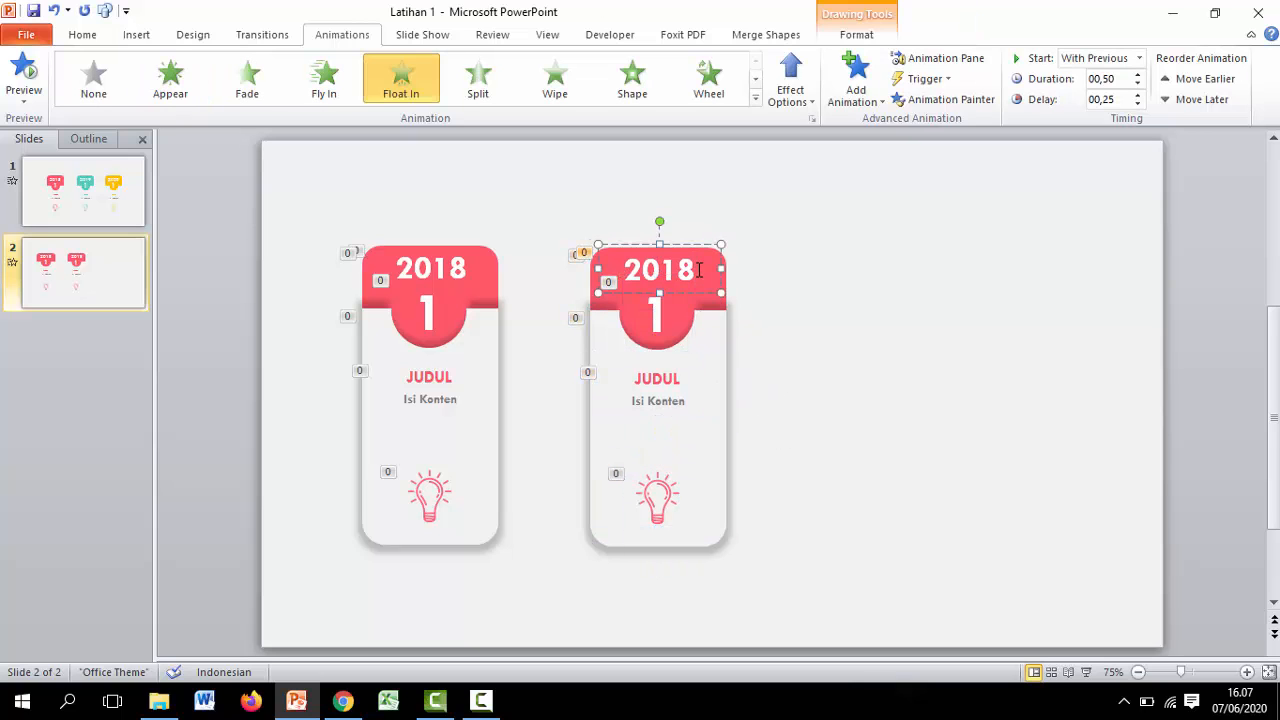
{"action": "key", "text": "BackSpace"}
{"action": "type", "text": "9"}
{"action": "left_click", "coordinate": [660, 317]}
{"action": "key", "text": "BackSpace"}
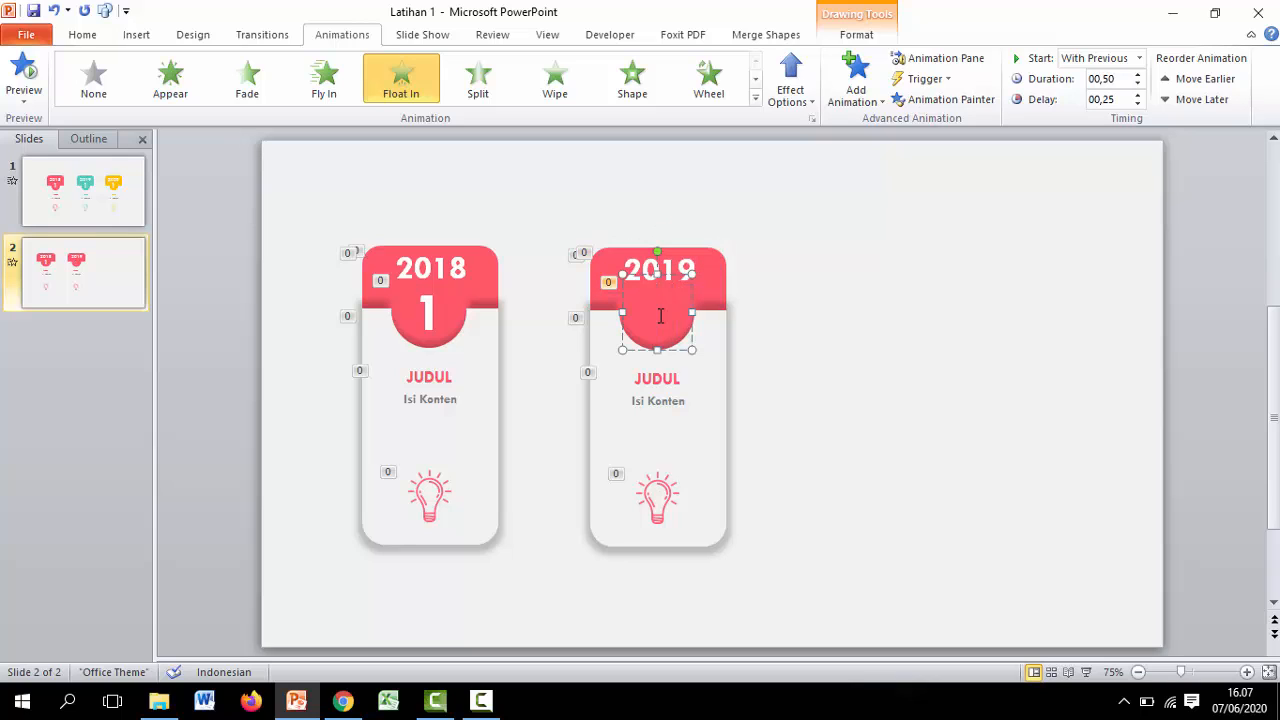
{"action": "type", "text": "2"}
{"action": "left_click", "coordinate": [779, 376]}
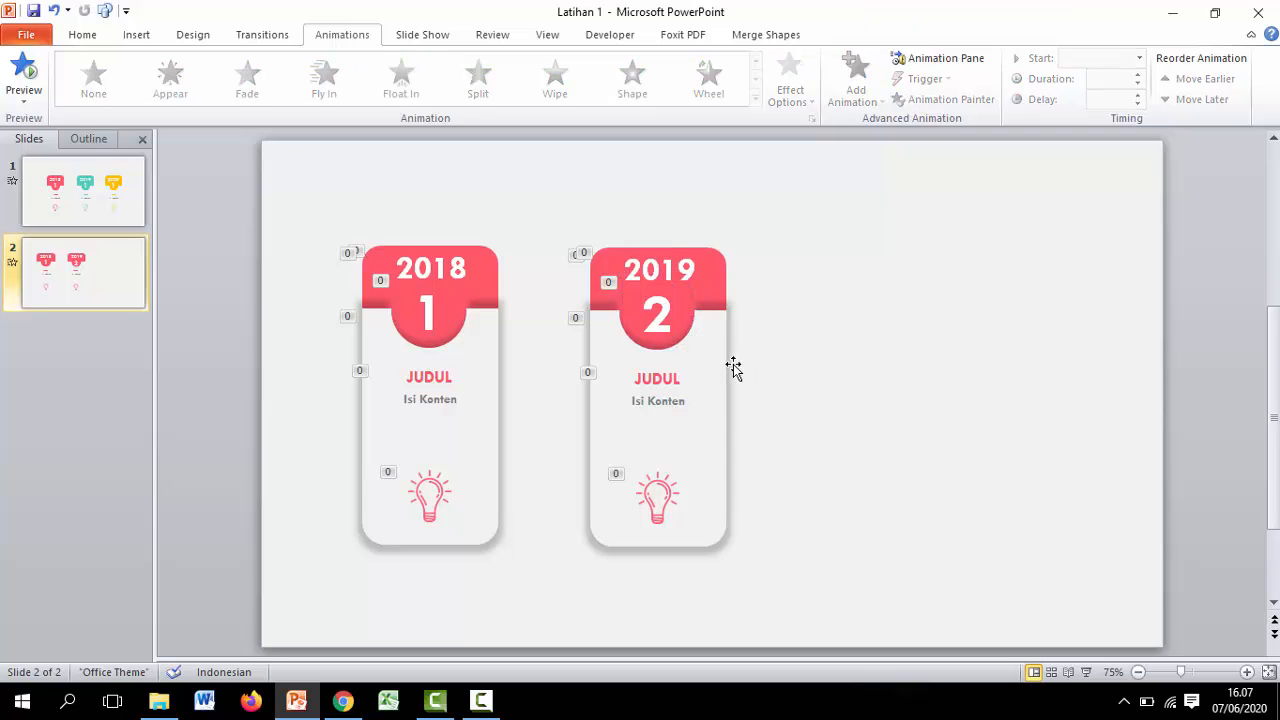
- Fill the 2019 card's header shape with the recently used teal colour
{"action": "left_click", "coordinate": [724, 282]}
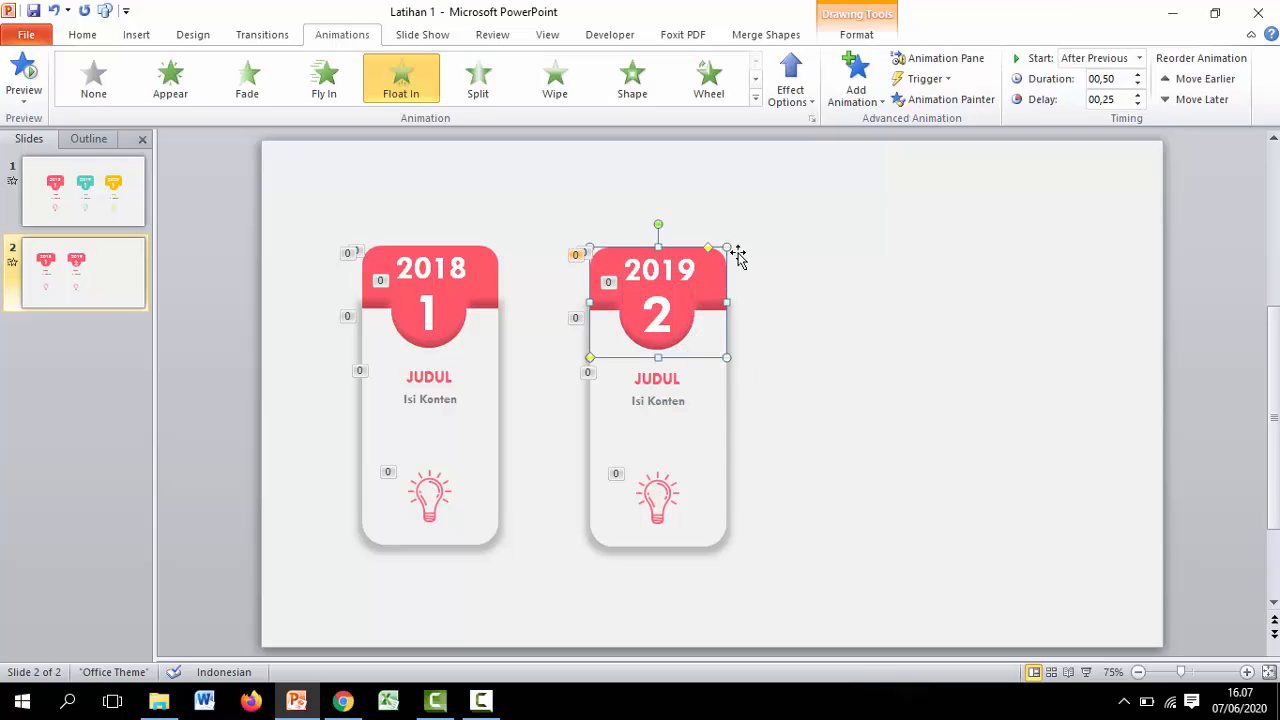
{"action": "left_click", "coordinate": [848, 36]}
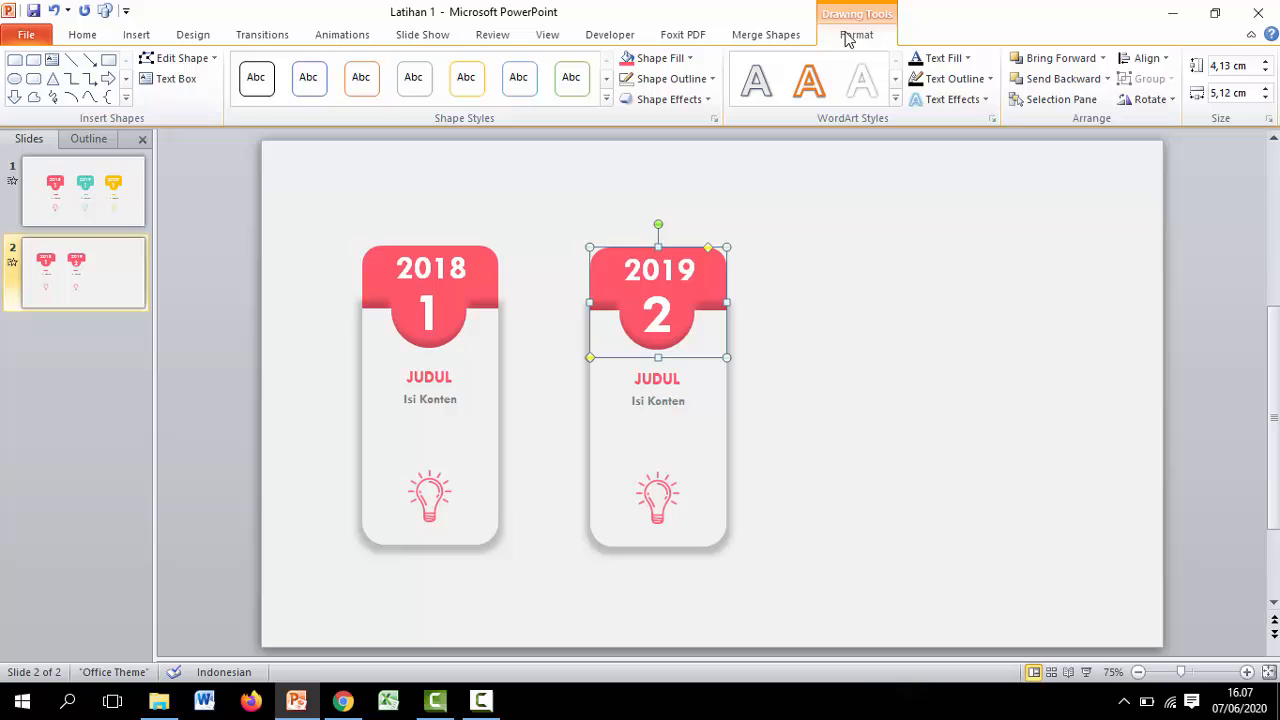
{"action": "left_click", "coordinate": [672, 60]}
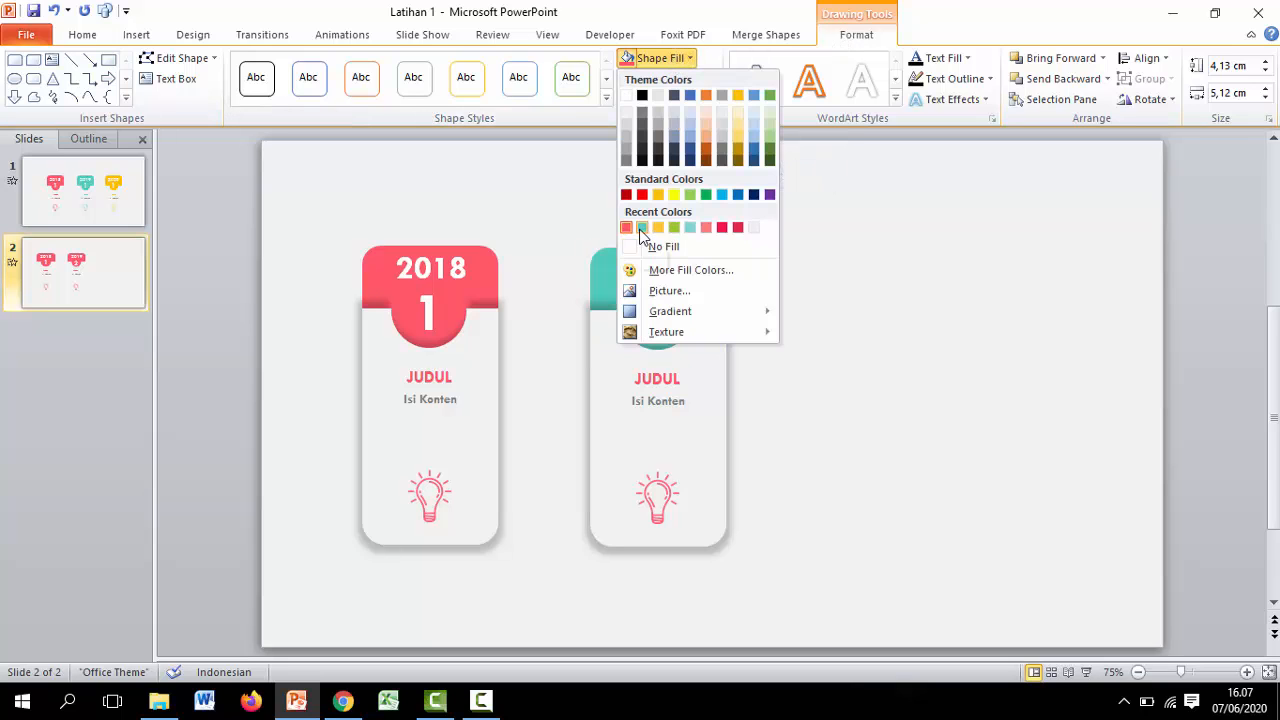
{"action": "left_click", "coordinate": [837, 378]}
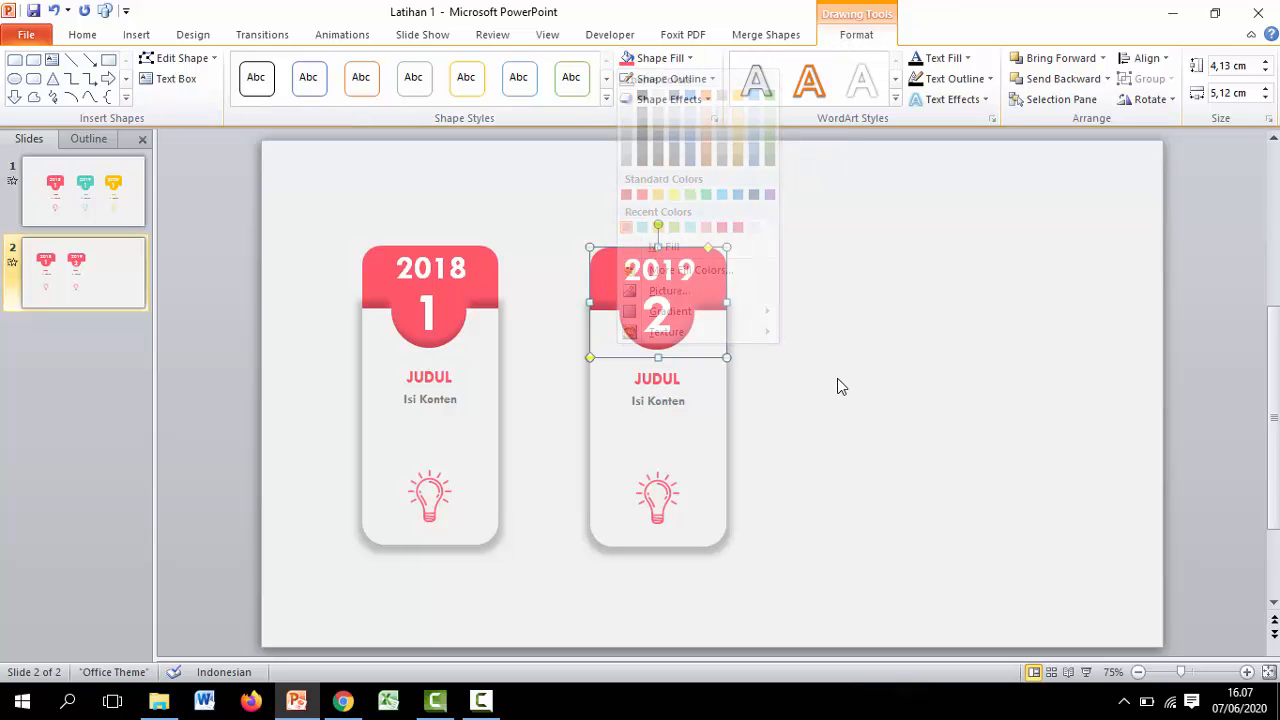
{"action": "left_click", "coordinate": [684, 64]}
{"action": "left_click", "coordinate": [643, 229]}
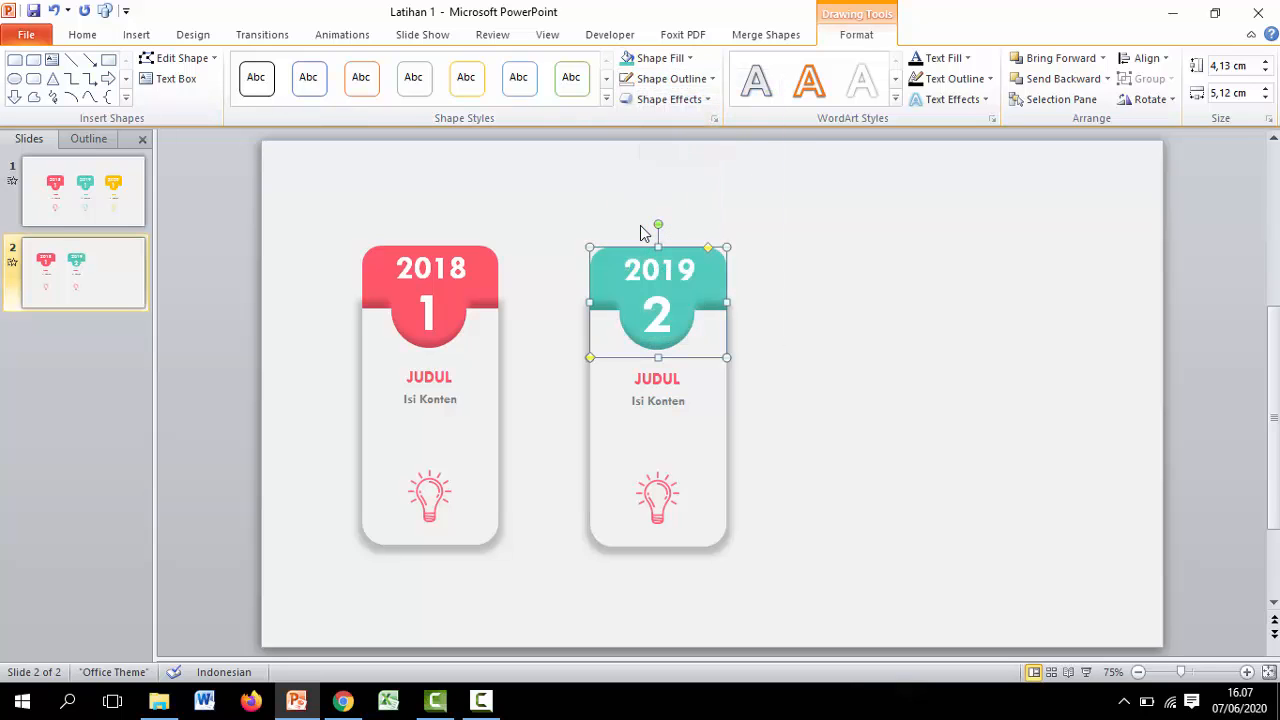
- Recolour the JUDUL title on the 2019 card to the recently used teal
{"action": "left_click", "coordinate": [671, 377]}
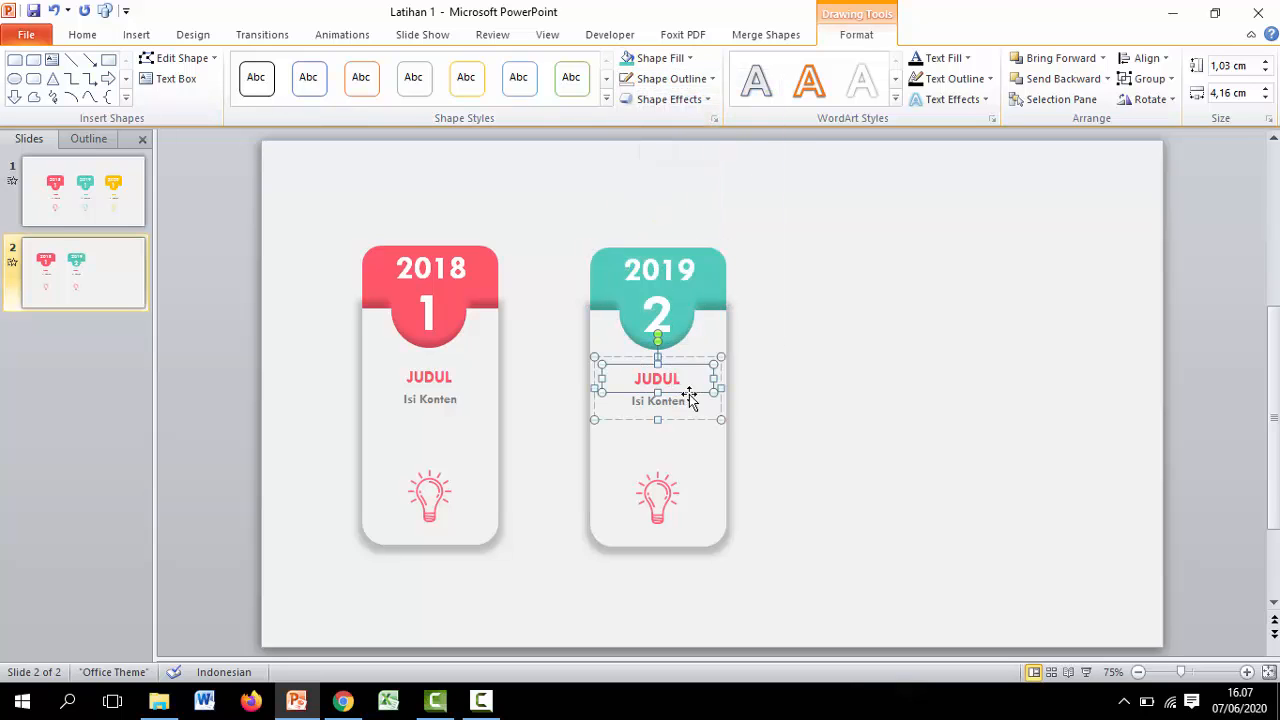
{"action": "left_click_drag", "start_coordinate": [684, 377], "coordinate": [632, 378]}
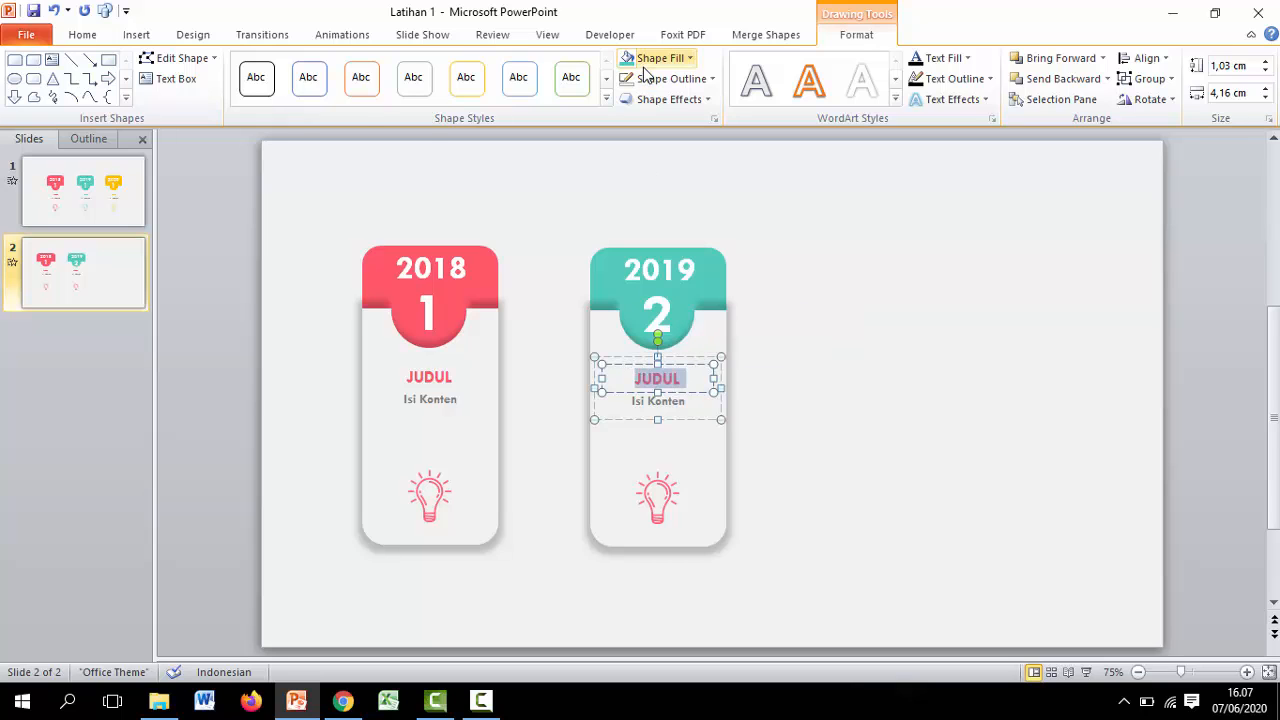
{"action": "left_click", "coordinate": [84, 34]}
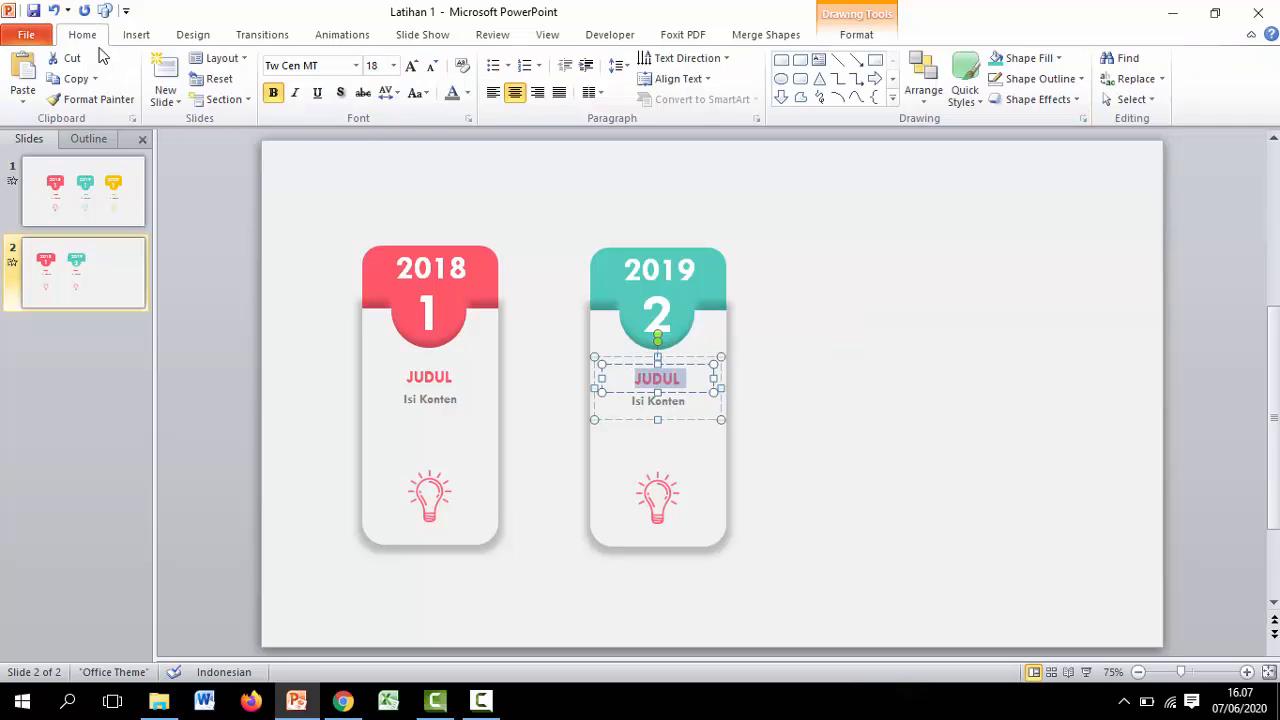
{"action": "left_click", "coordinate": [469, 96]}
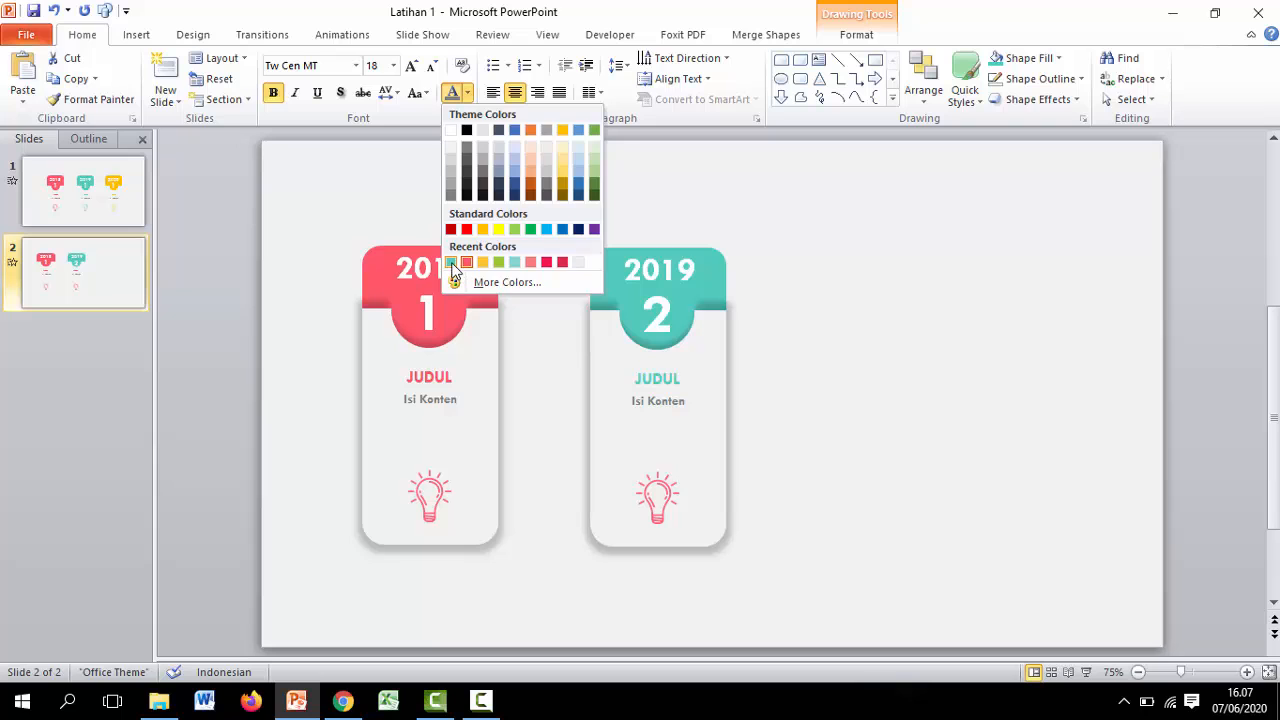
{"action": "left_click", "coordinate": [451, 262]}
{"action": "left_click", "coordinate": [770, 465]}
- Replace the bulb picture on the 2019 card with the teal bulb image
{"action": "left_click", "coordinate": [665, 503]}
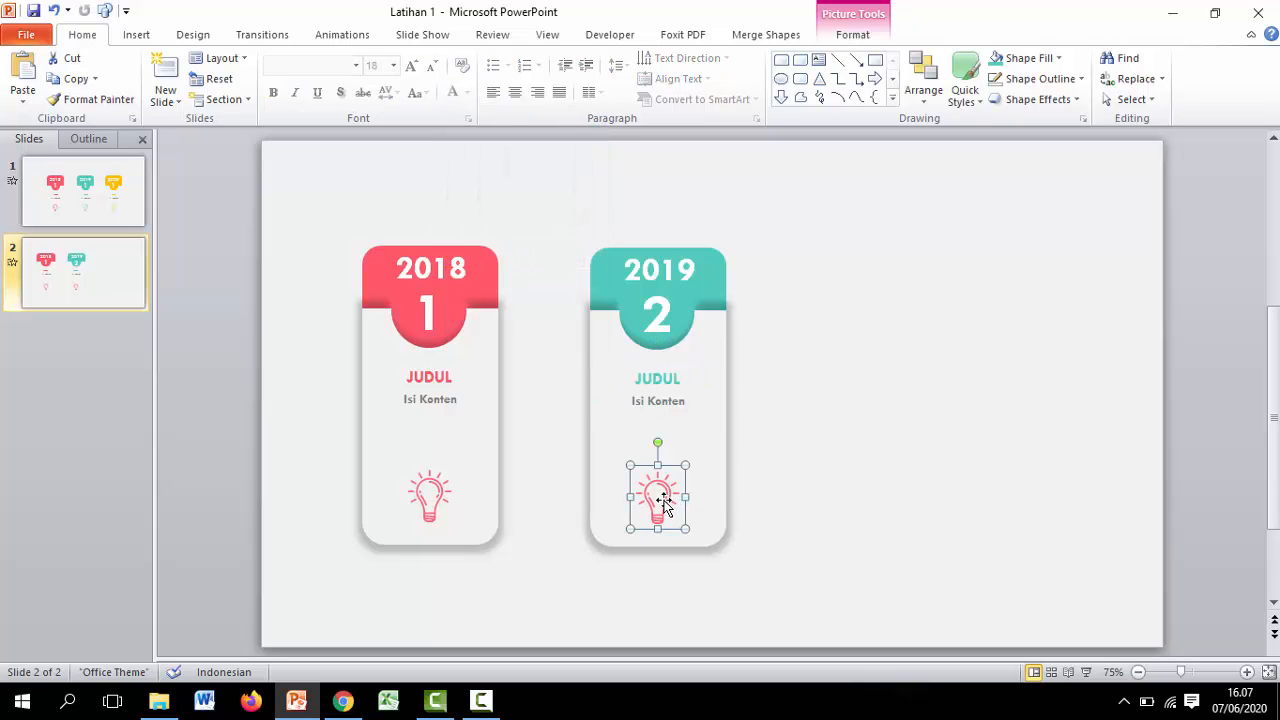
{"action": "right_click", "coordinate": [669, 501]}
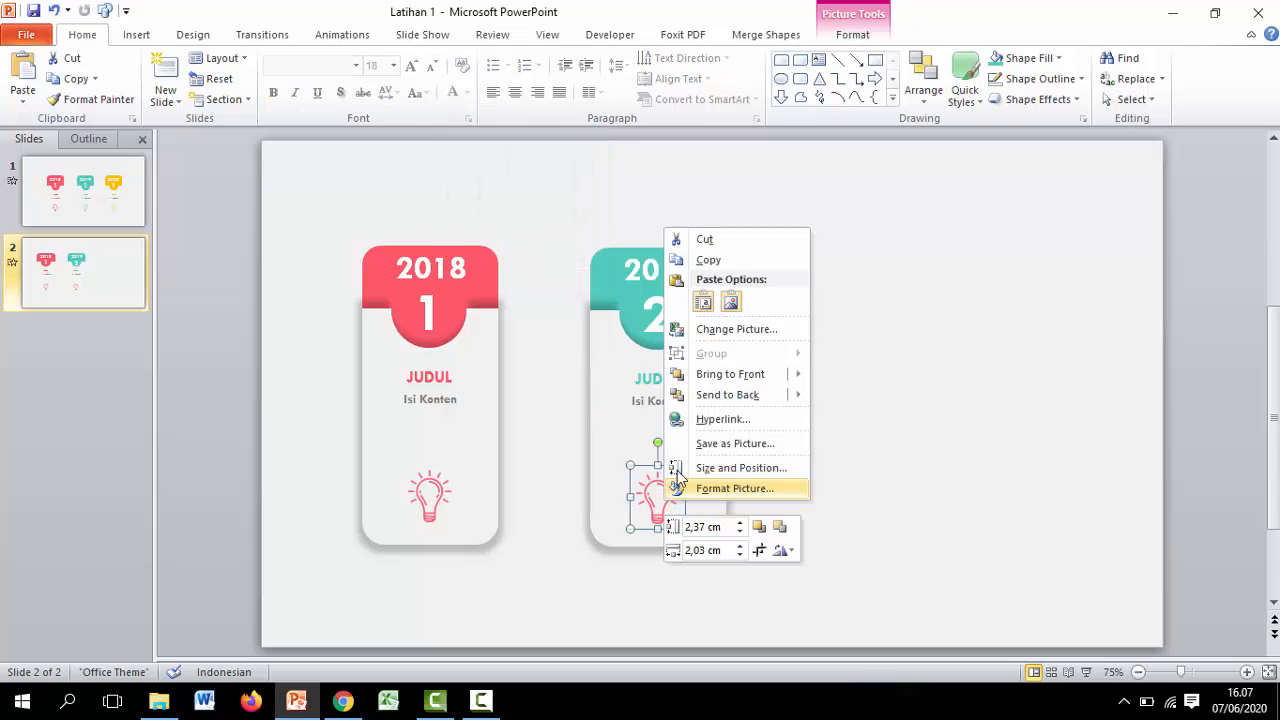
{"action": "left_click", "coordinate": [731, 332]}
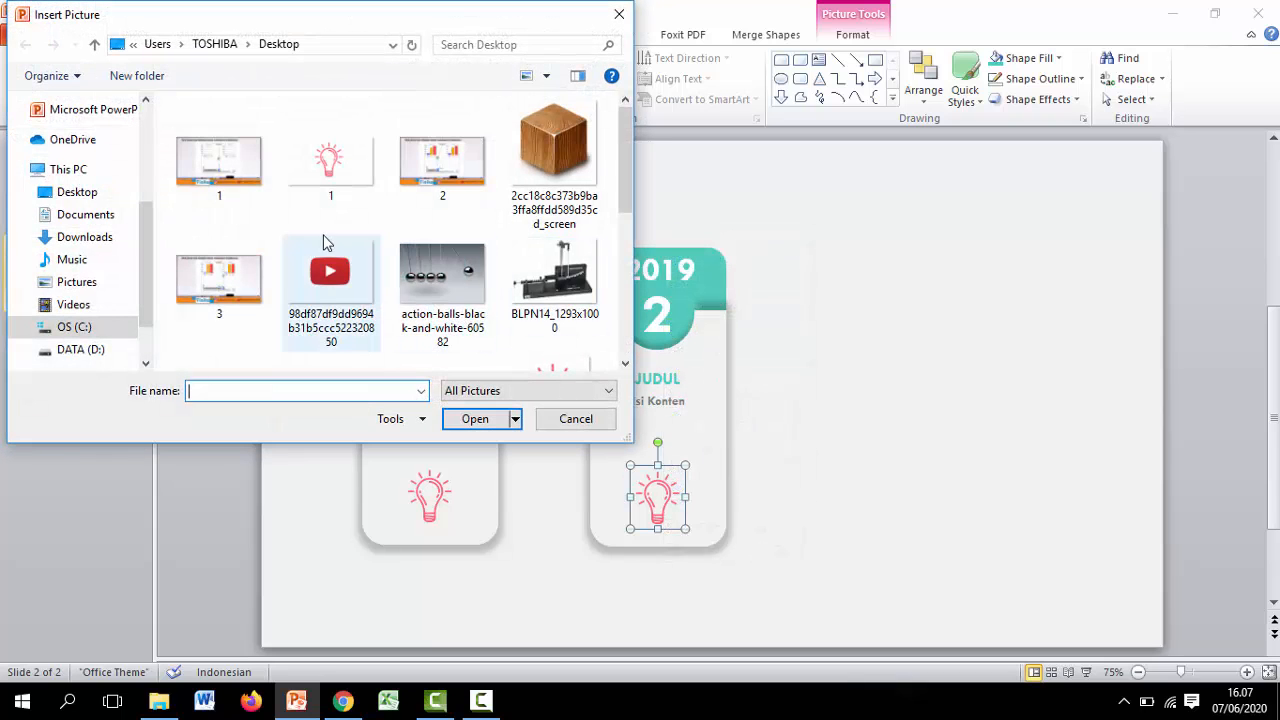
{"action": "double_click", "coordinate": [333, 179]}
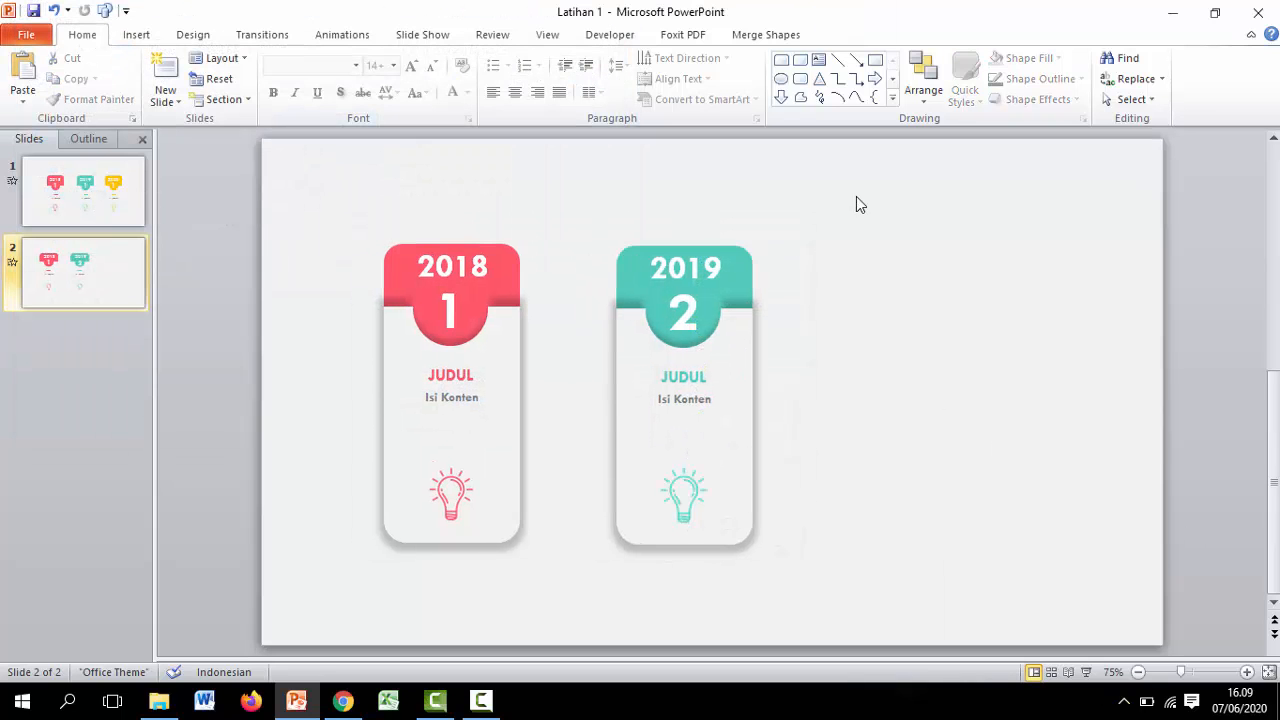
- Duplicate the whole 2019 card and place the copy to its right, aligned with the other cards
{"action": "left_click_drag", "start_coordinate": [836, 195], "coordinate": [576, 616]}
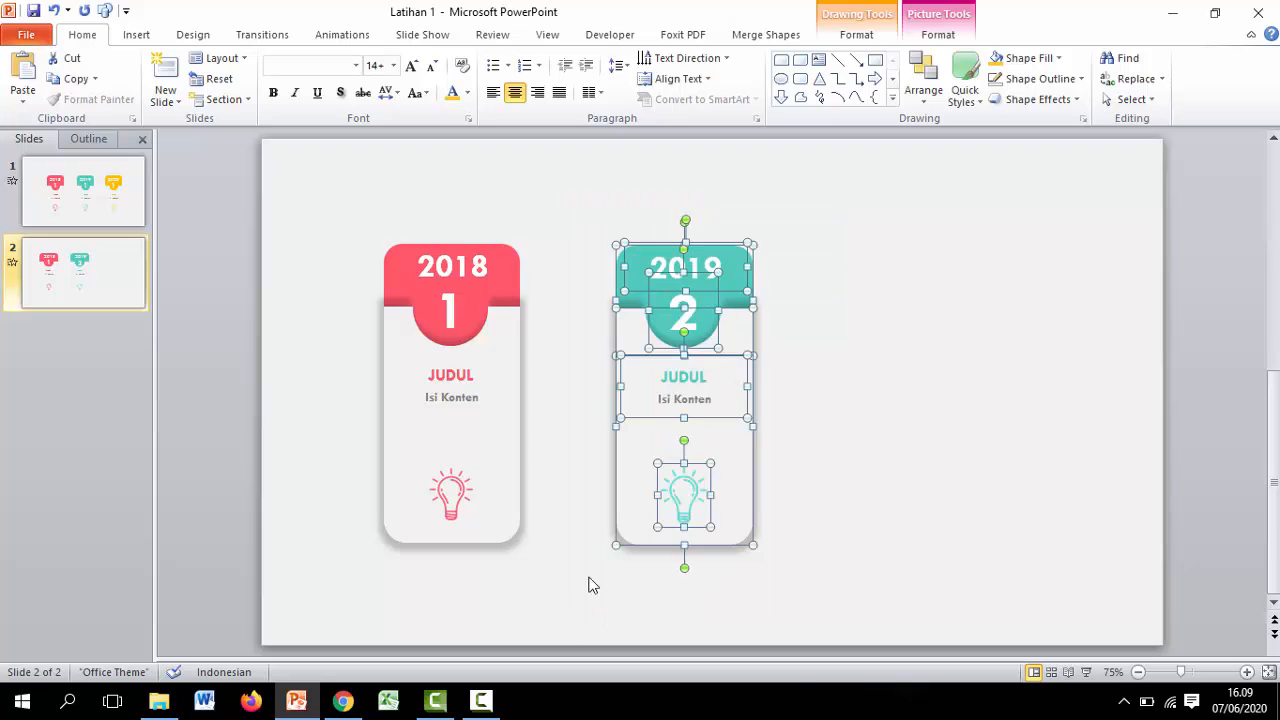
{"action": "left_click_drag", "start_coordinate": [628, 400], "coordinate": [870, 393]}
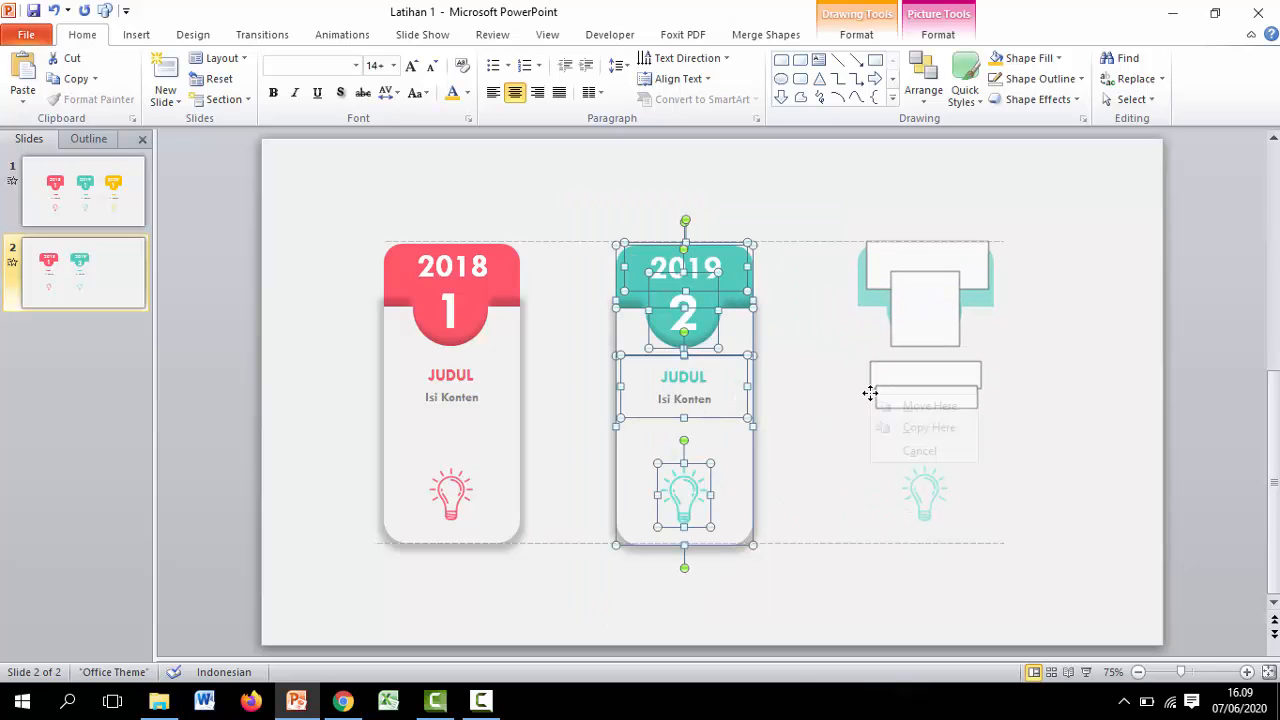
{"action": "left_click", "coordinate": [902, 428]}
{"action": "left_click", "coordinate": [1071, 264]}
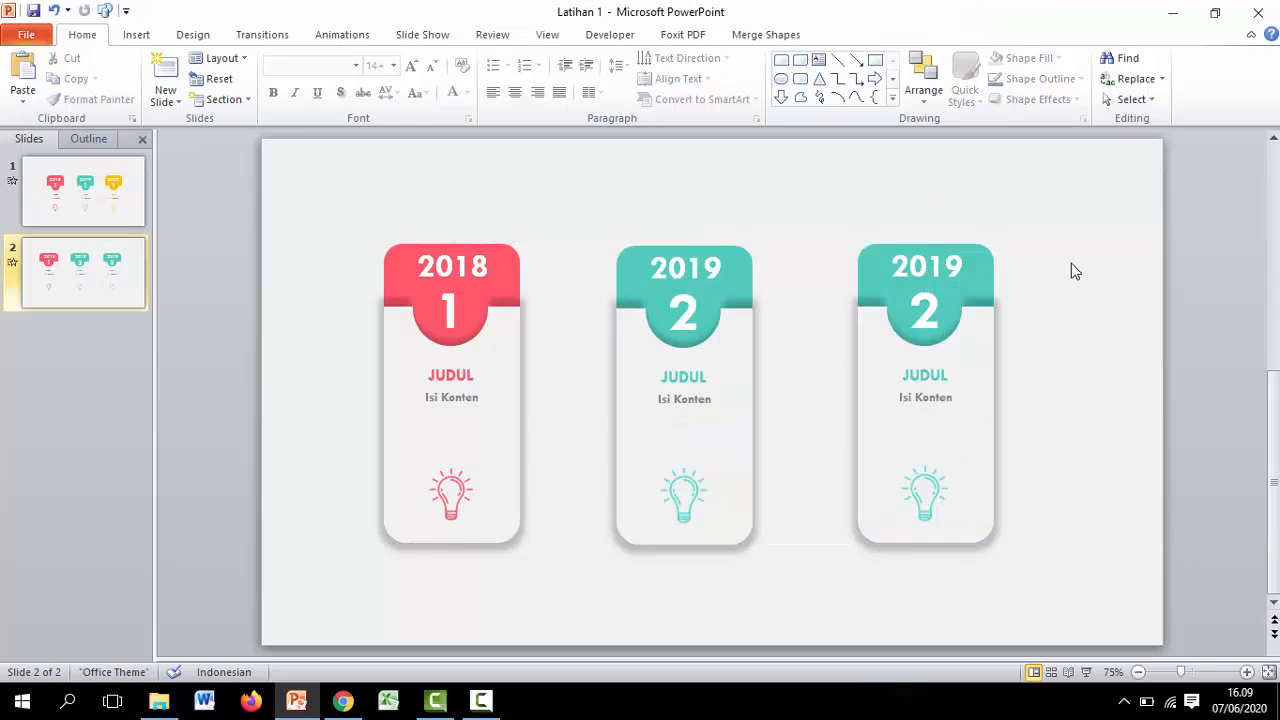
- Change the third card's year to 2020 and its number to 3
{"action": "left_click", "coordinate": [960, 265]}
{"action": "double_click", "coordinate": [936, 270]}
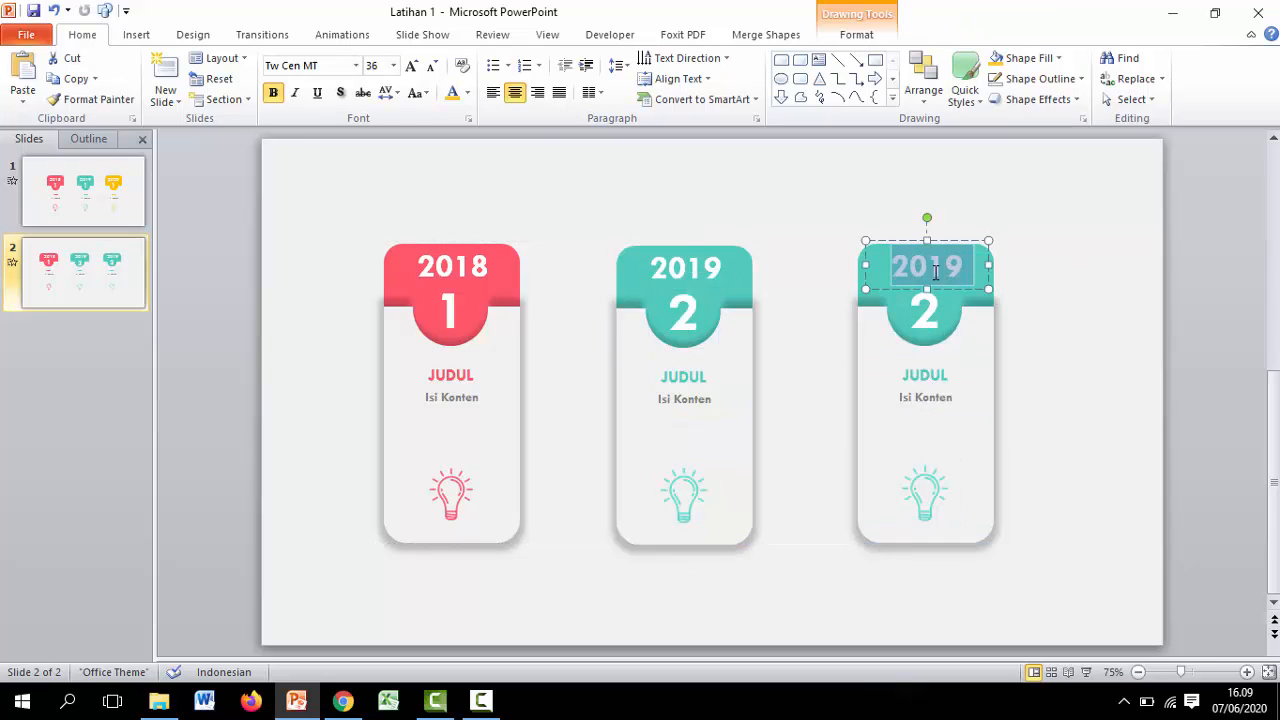
{"action": "left_click_drag", "start_coordinate": [958, 266], "coordinate": [940, 265]}
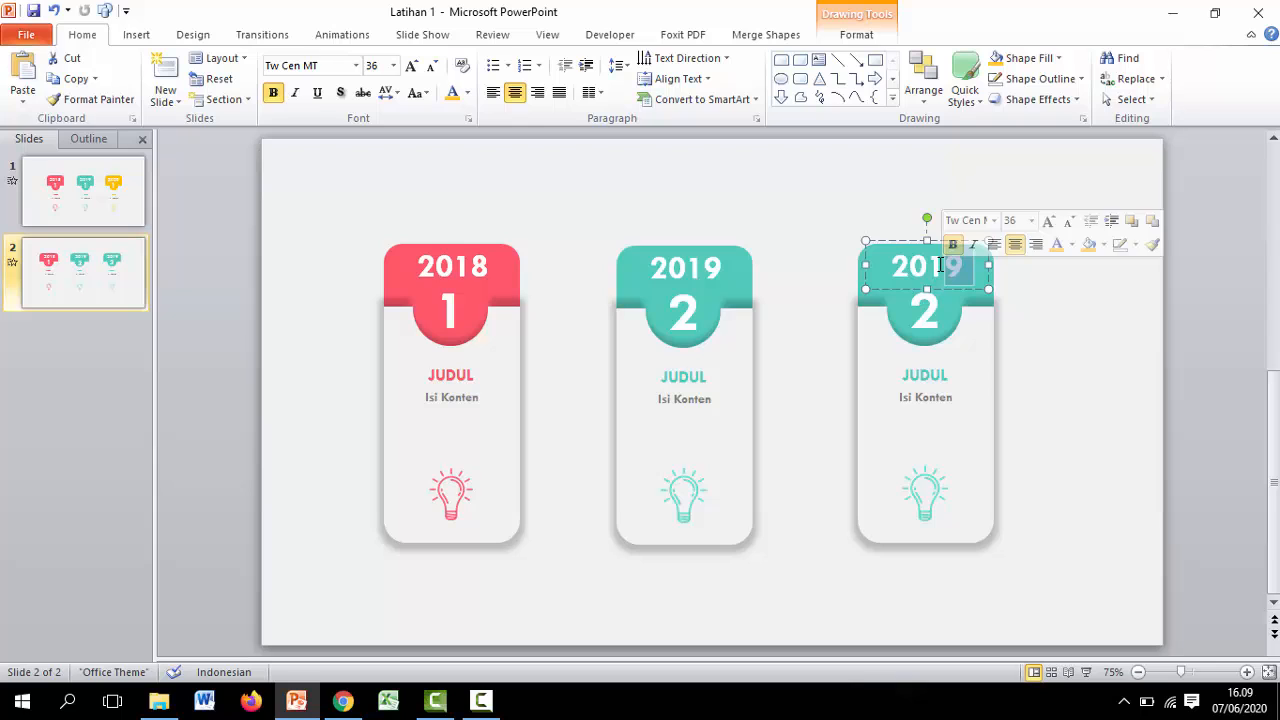
{"action": "key", "text": "BackSpace"}
{"action": "key", "text": "BackSpace"}
{"action": "type", "text": "20"}
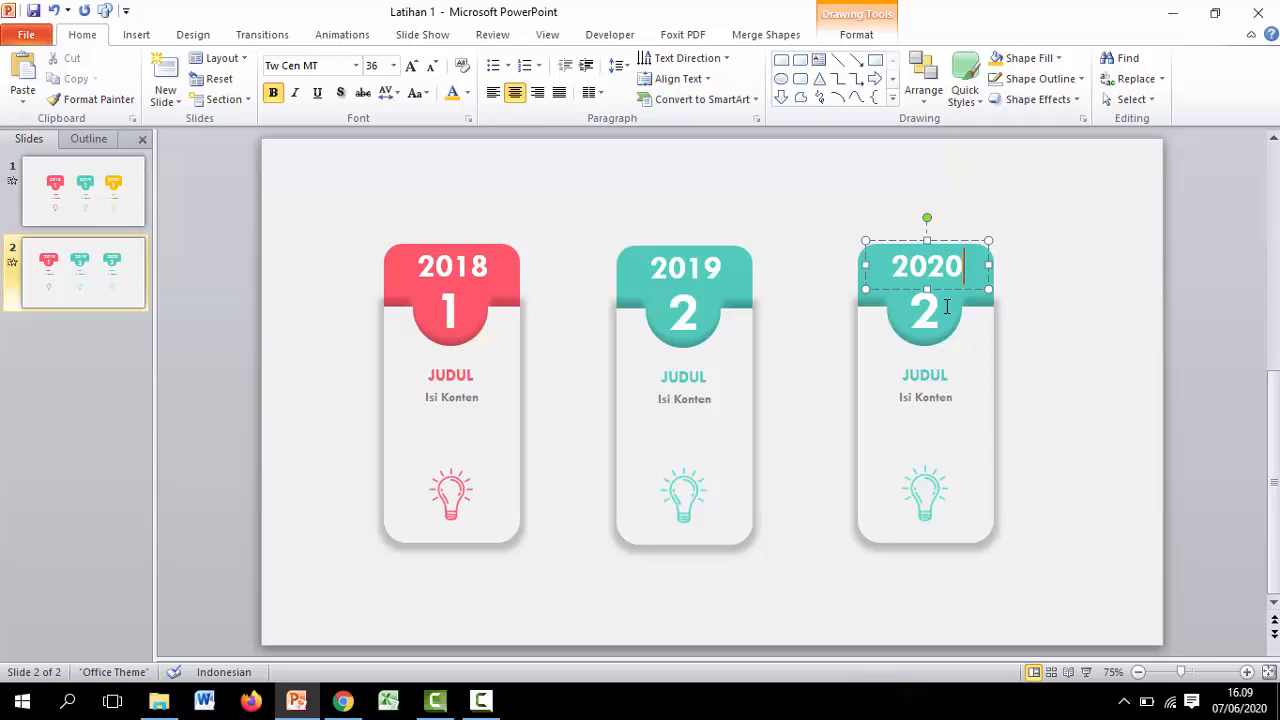
{"action": "double_click", "coordinate": [922, 316]}
{"action": "type", "text": "3"}
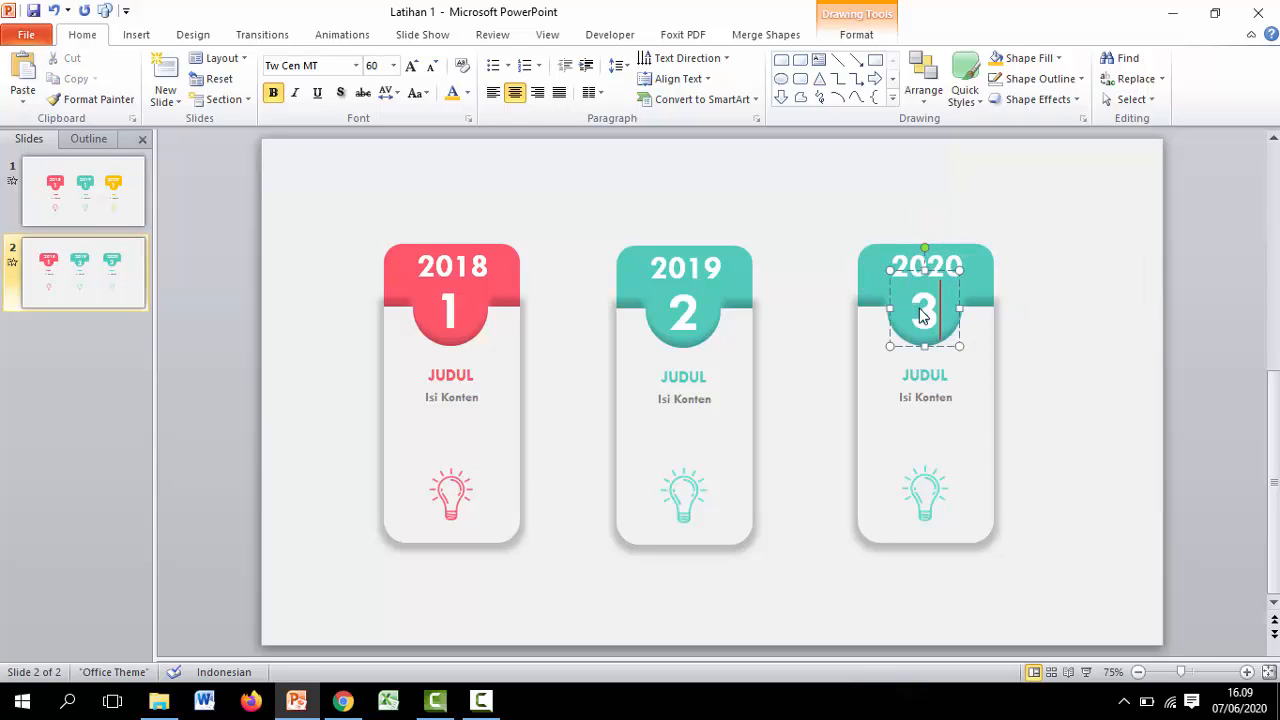
- Fill the 2020 card's header shape with the recently used yellow colour
{"action": "left_click", "coordinate": [938, 374]}
{"action": "left_click", "coordinate": [1006, 294]}
{"action": "left_click", "coordinate": [990, 272]}
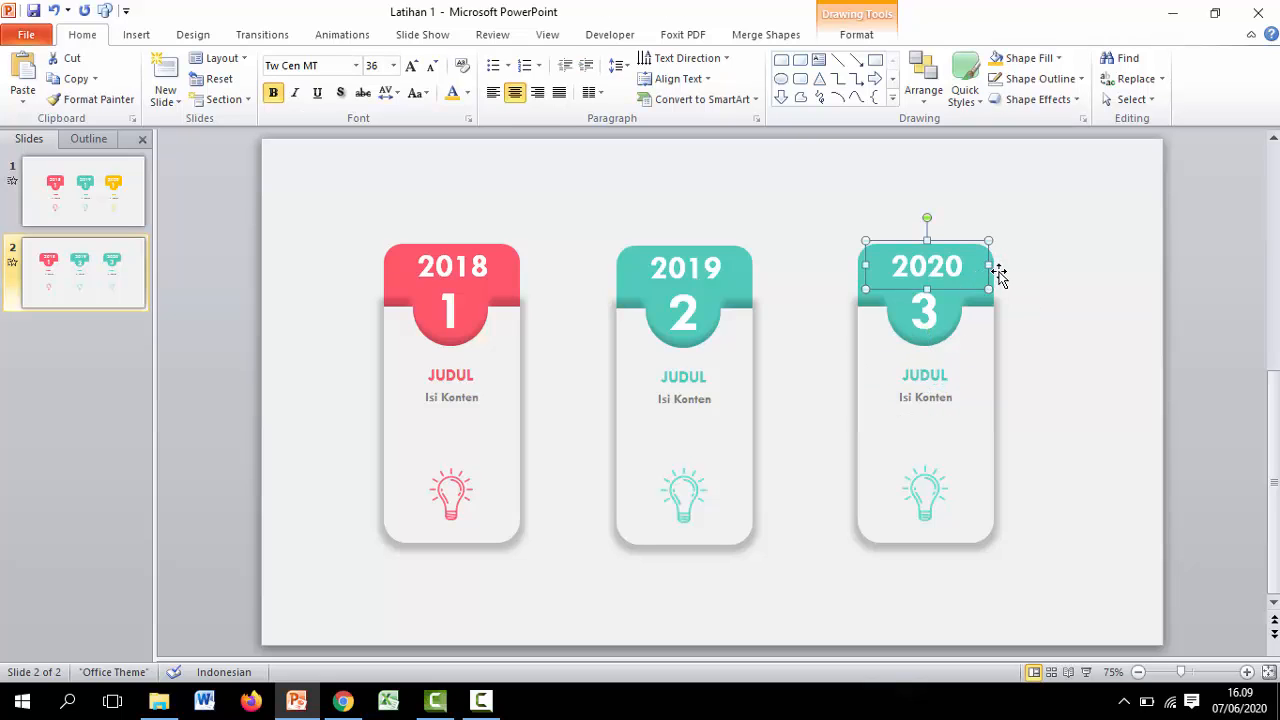
{"action": "left_click", "coordinate": [995, 285]}
{"action": "left_click", "coordinate": [988, 282]}
{"action": "left_click", "coordinate": [856, 40]}
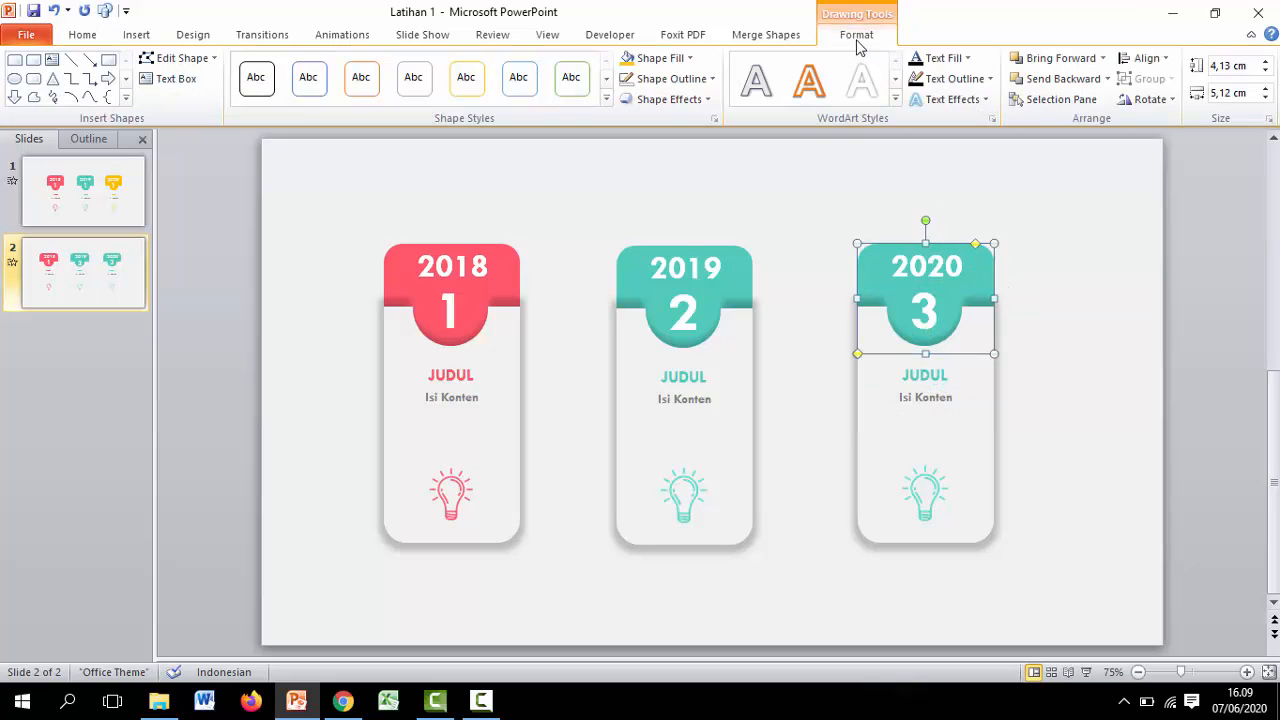
{"action": "left_click", "coordinate": [660, 58]}
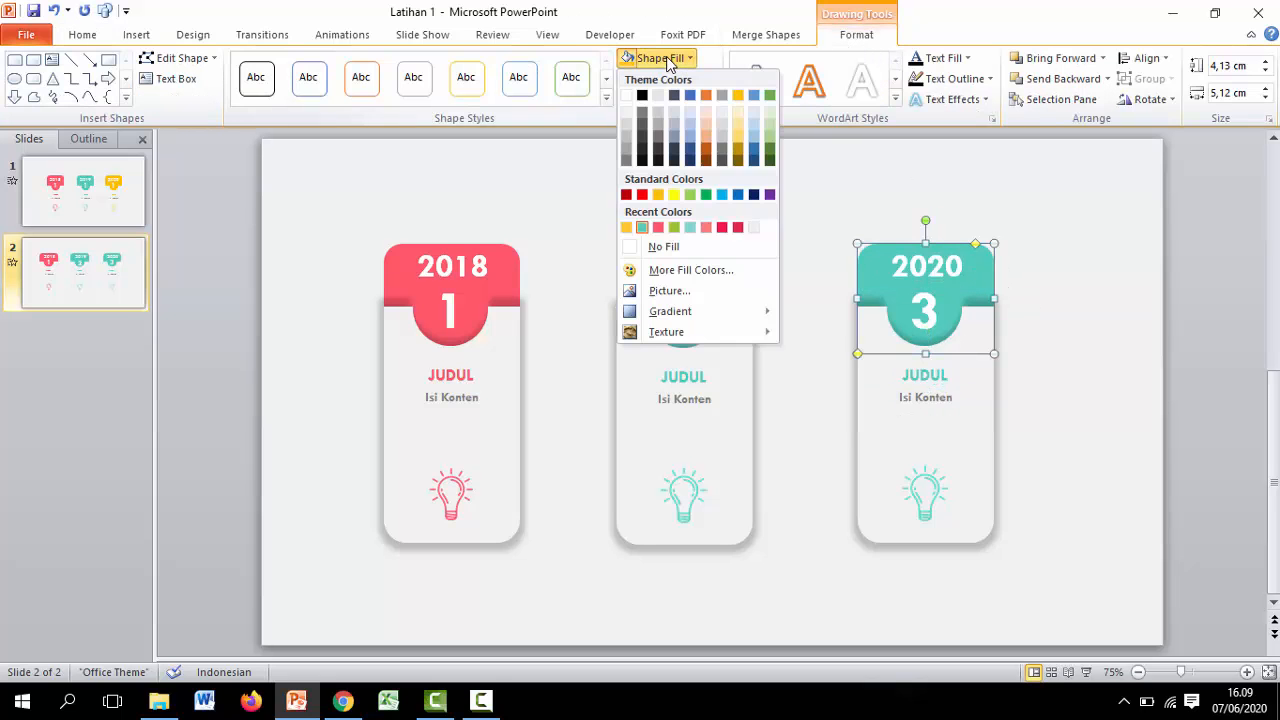
{"action": "left_click", "coordinate": [630, 228]}
{"action": "left_click", "coordinate": [1037, 288]}
- Recolour the JUDUL title on the 2020 card
{"action": "left_click", "coordinate": [944, 378]}
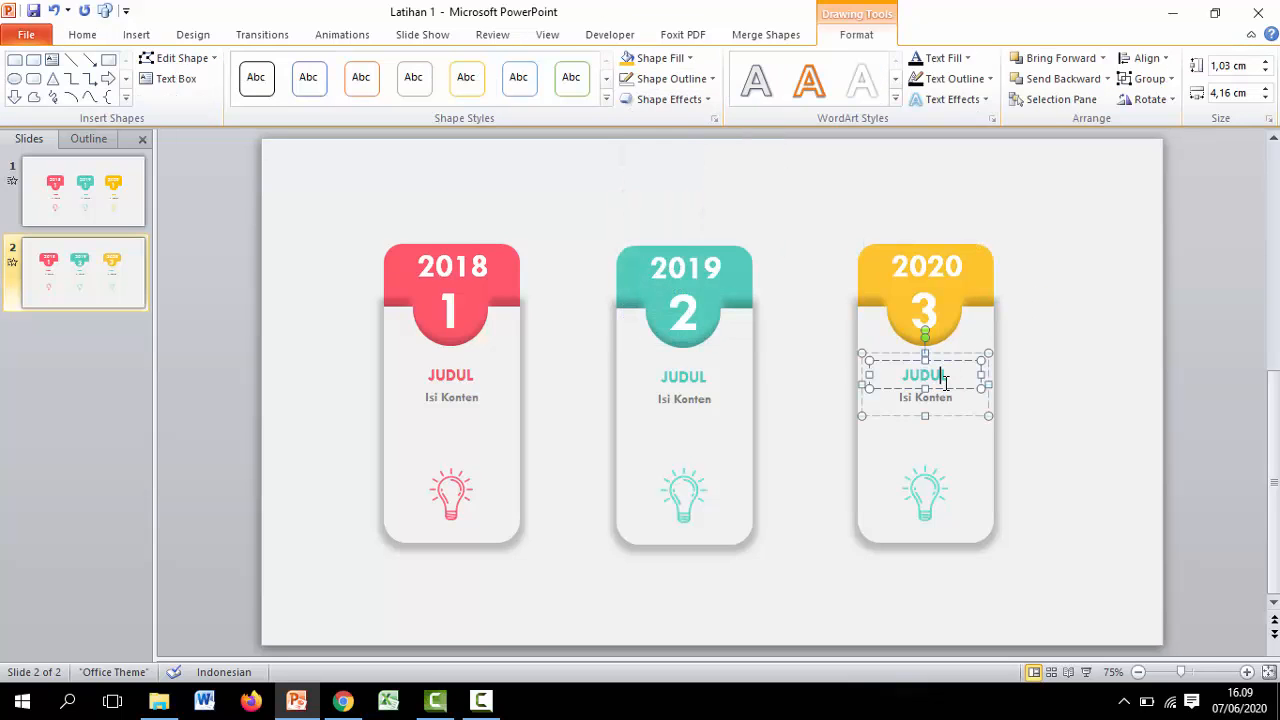